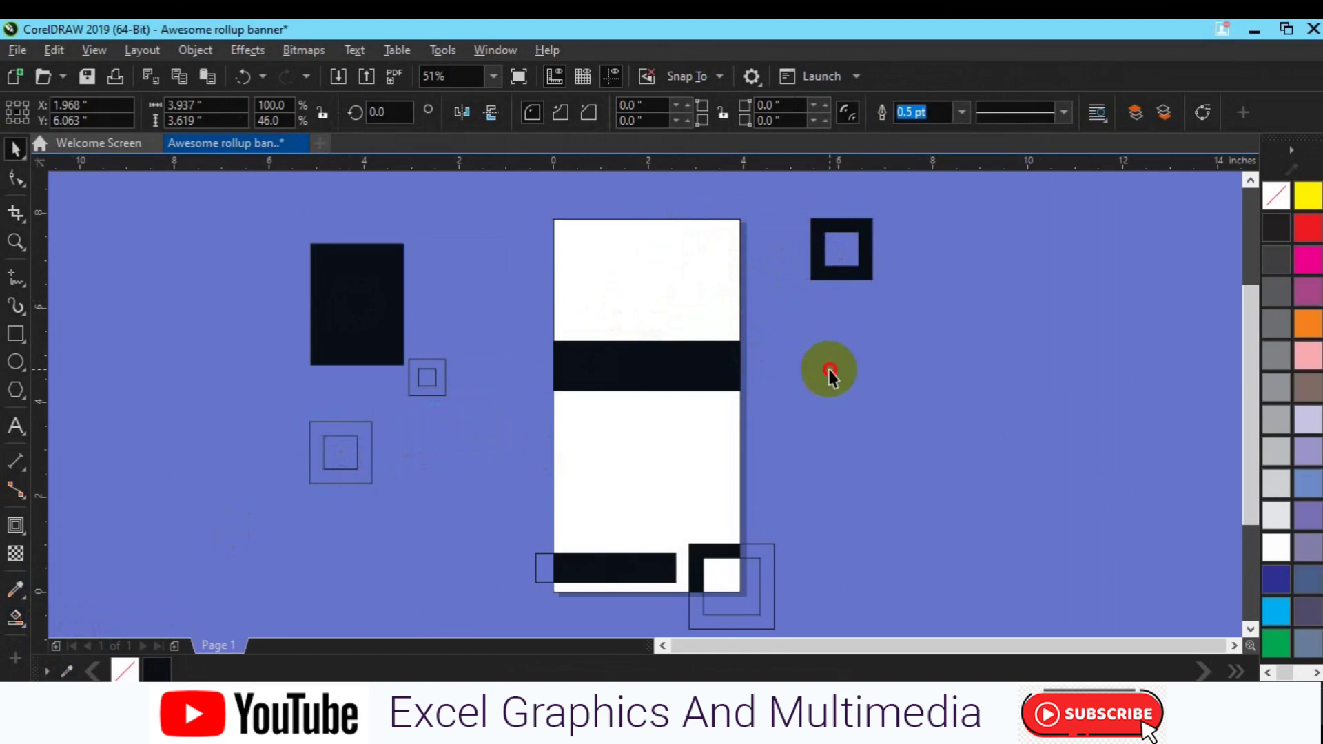
Delete the bottom bar's overhanging piece and browse to the Desktop freepik stockpoto folder for import.
left_click(547, 561)
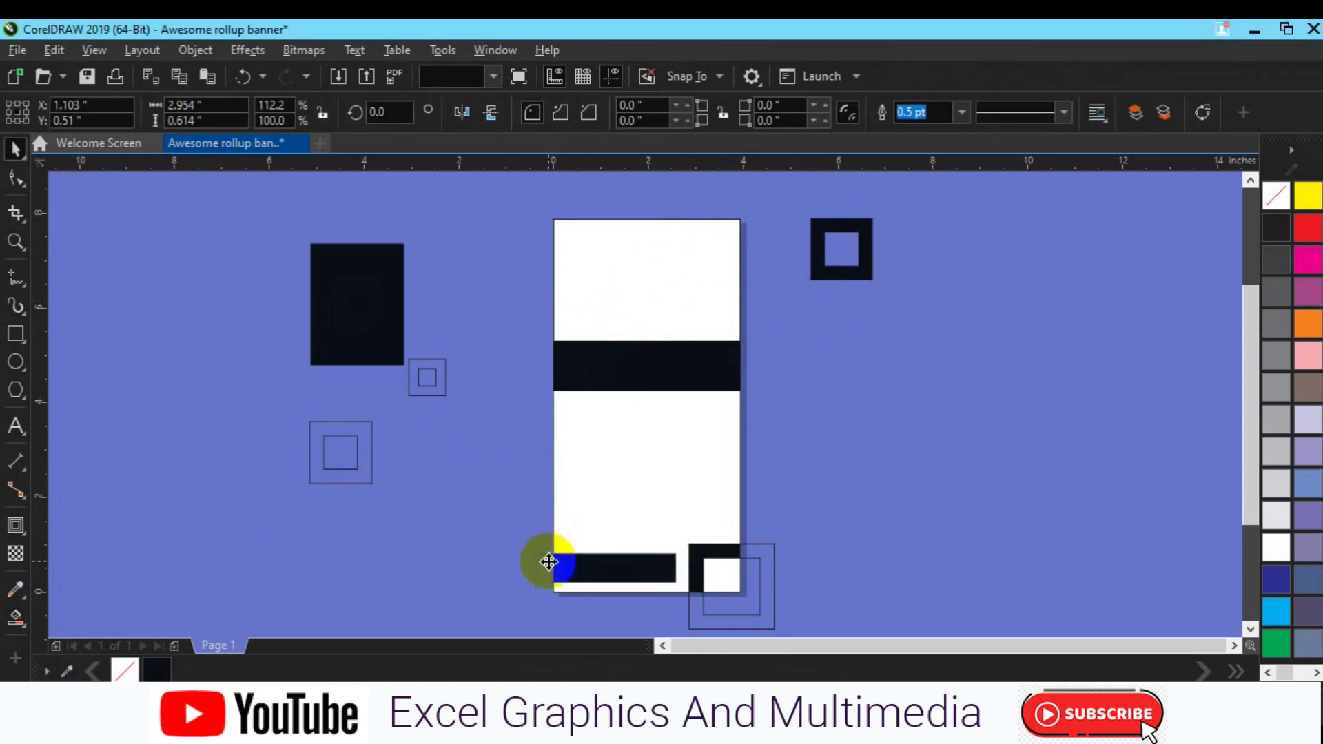
key("Delete")
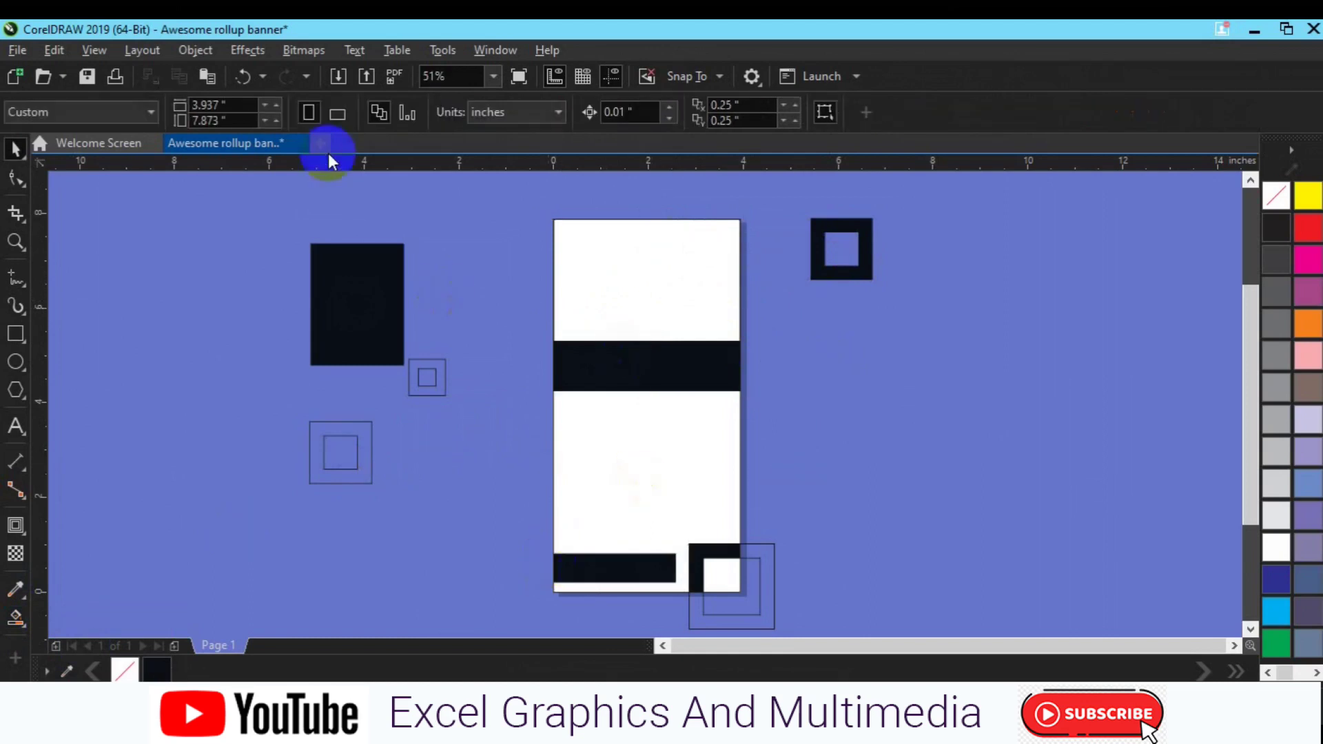
left_click(337, 76)
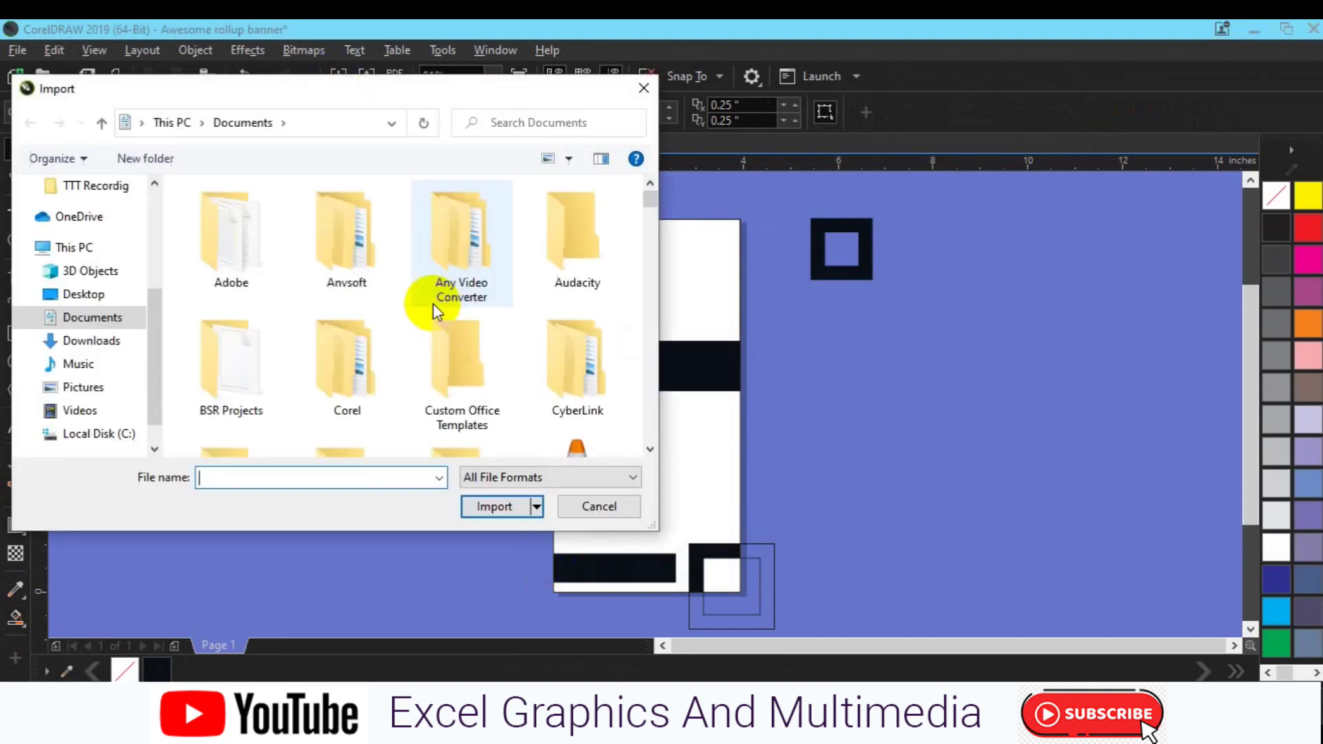
left_click(102, 292)
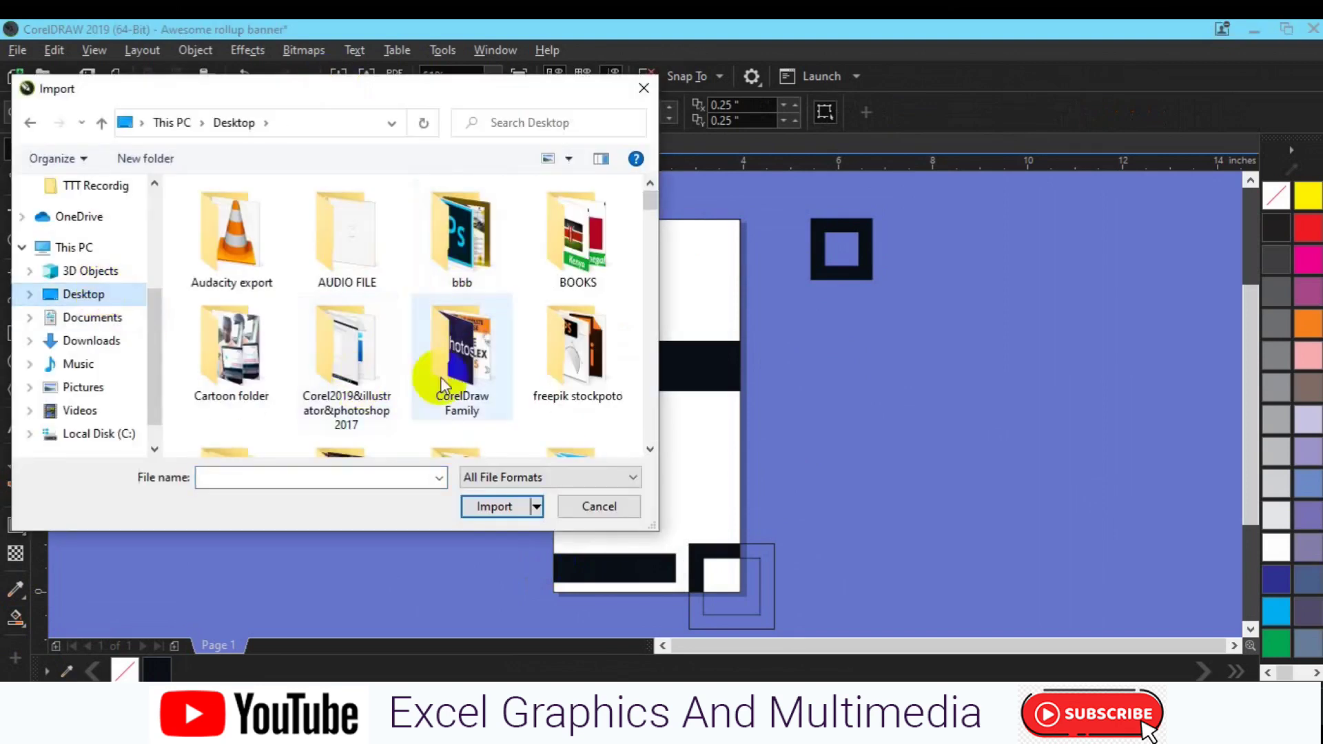
left_click(562, 377)
double_click(563, 375)
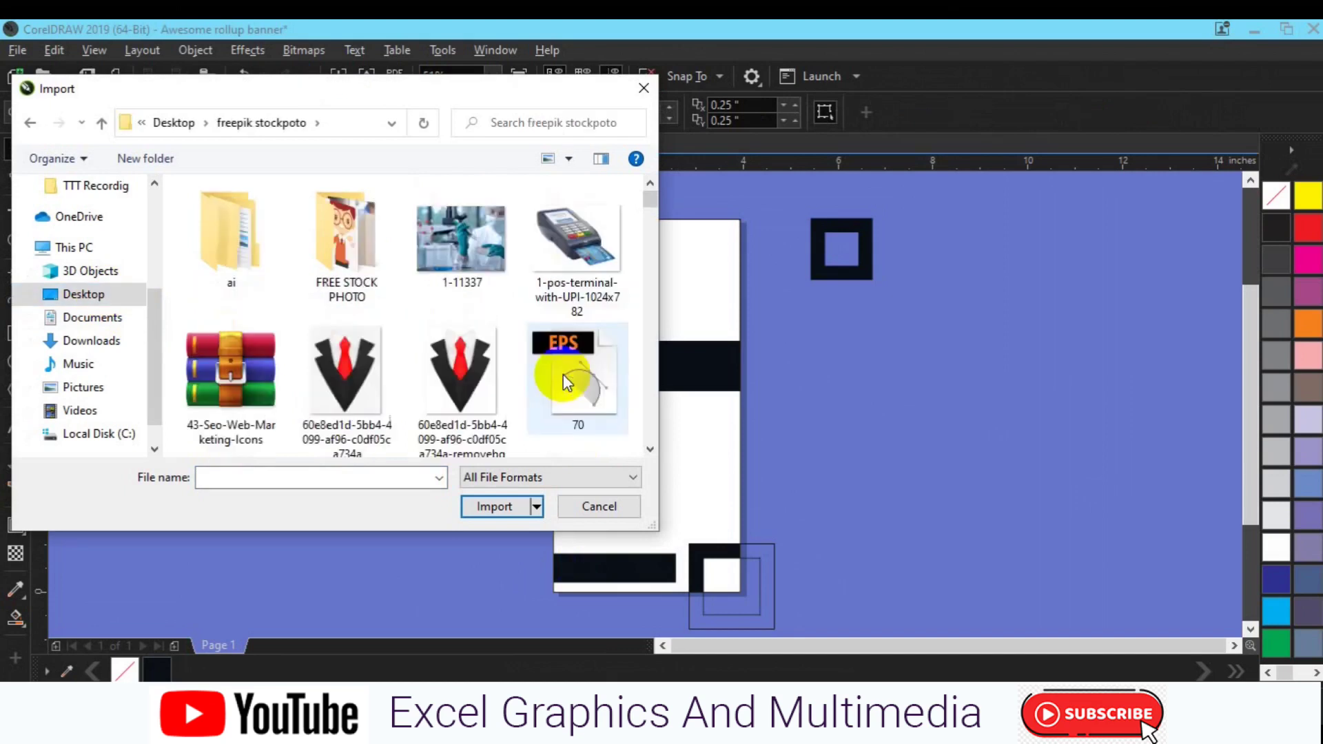
left_click(651, 449)
left_click(651, 449)
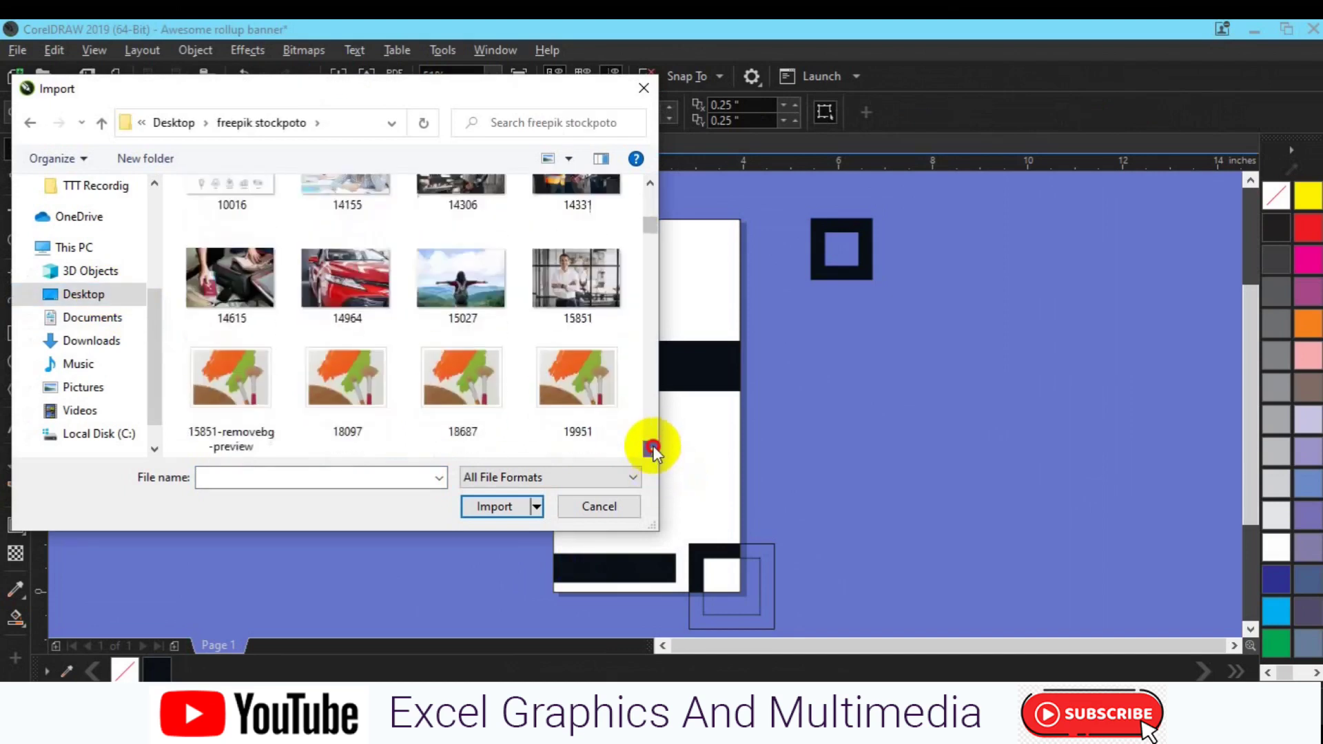
left_click(650, 448)
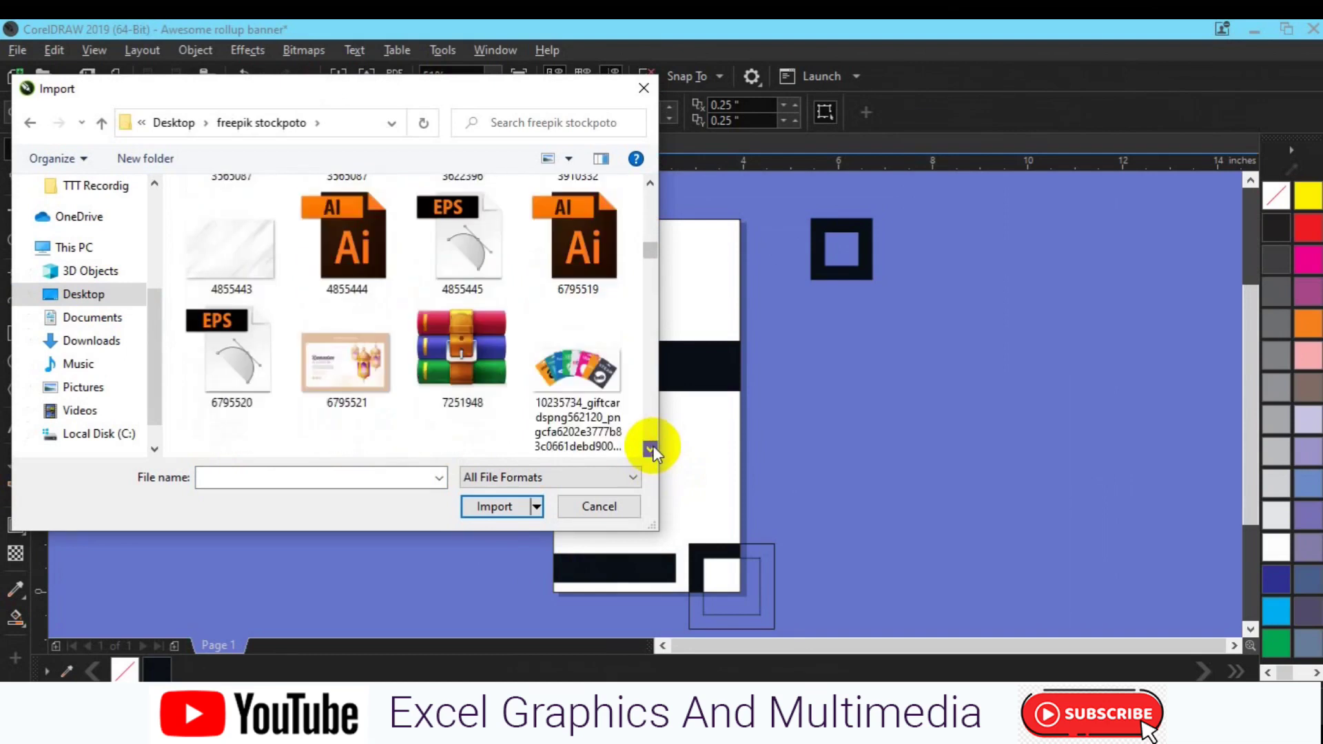
left_click(651, 450)
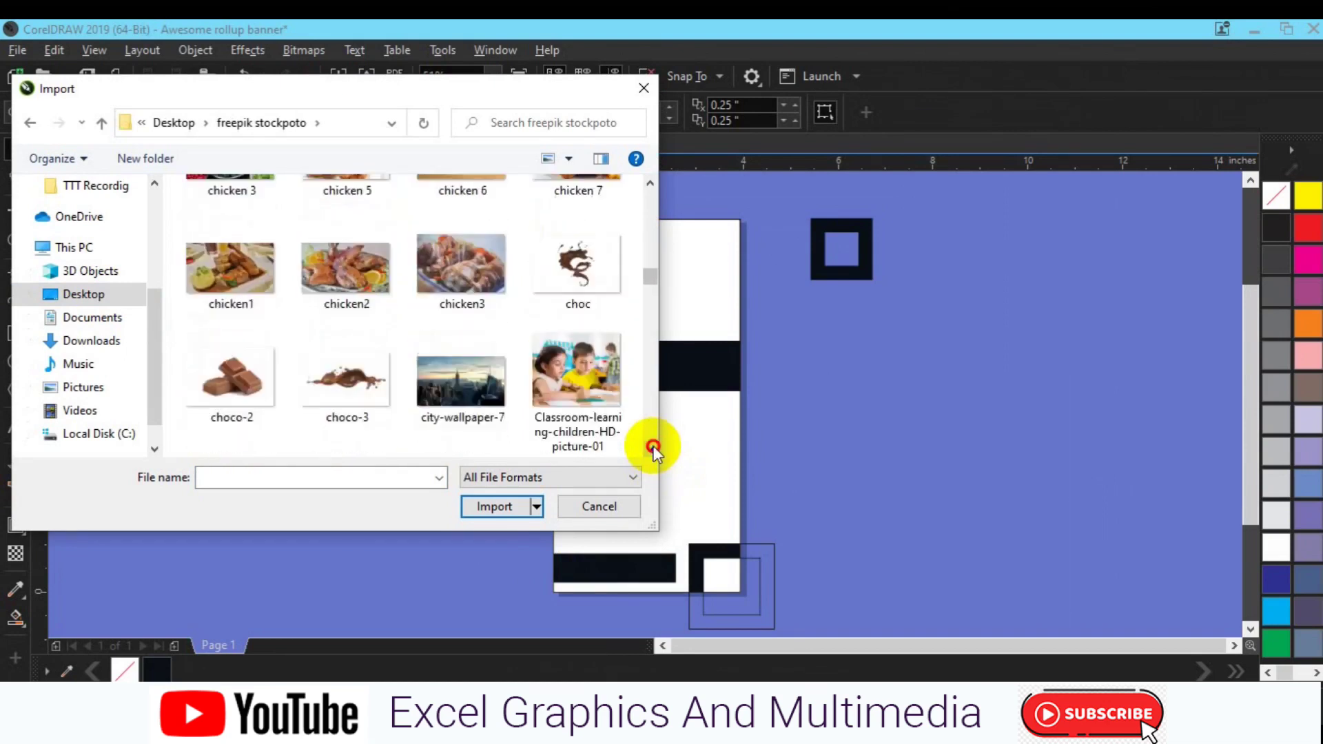
left_click(651, 449)
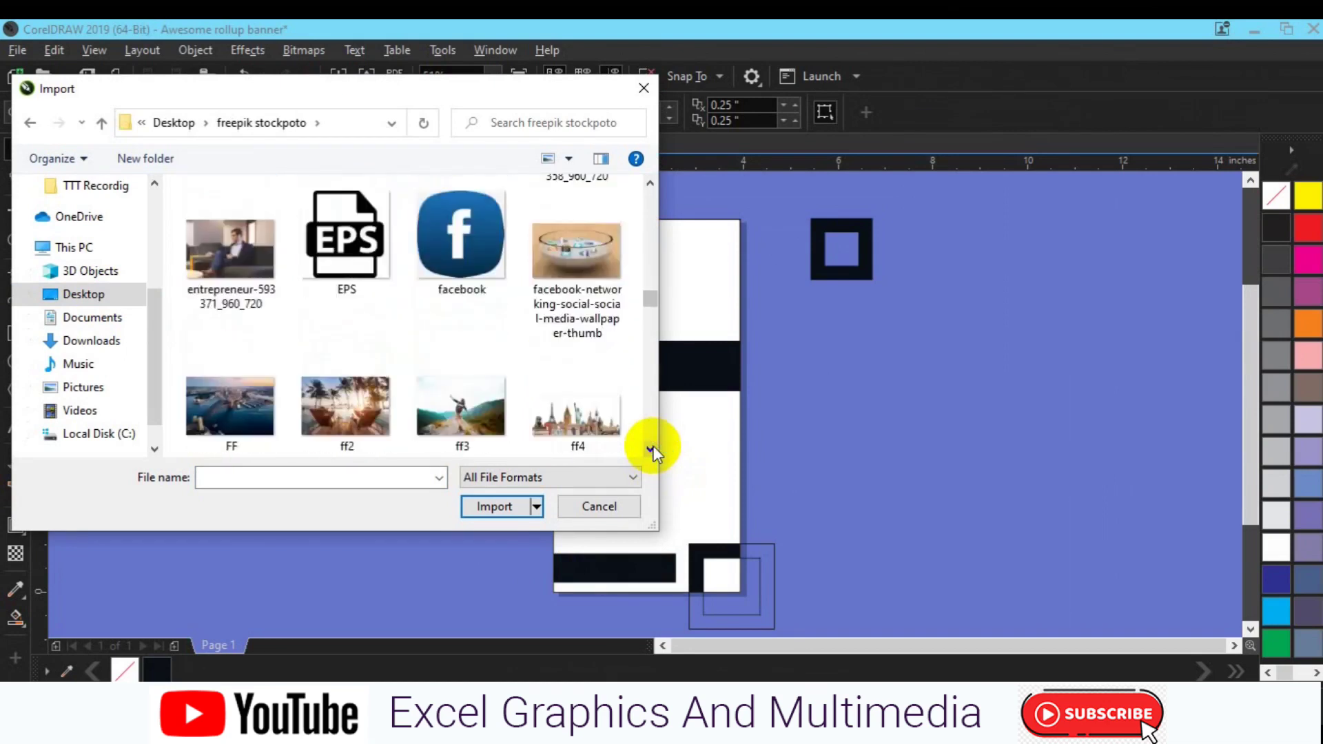
left_click(651, 449)
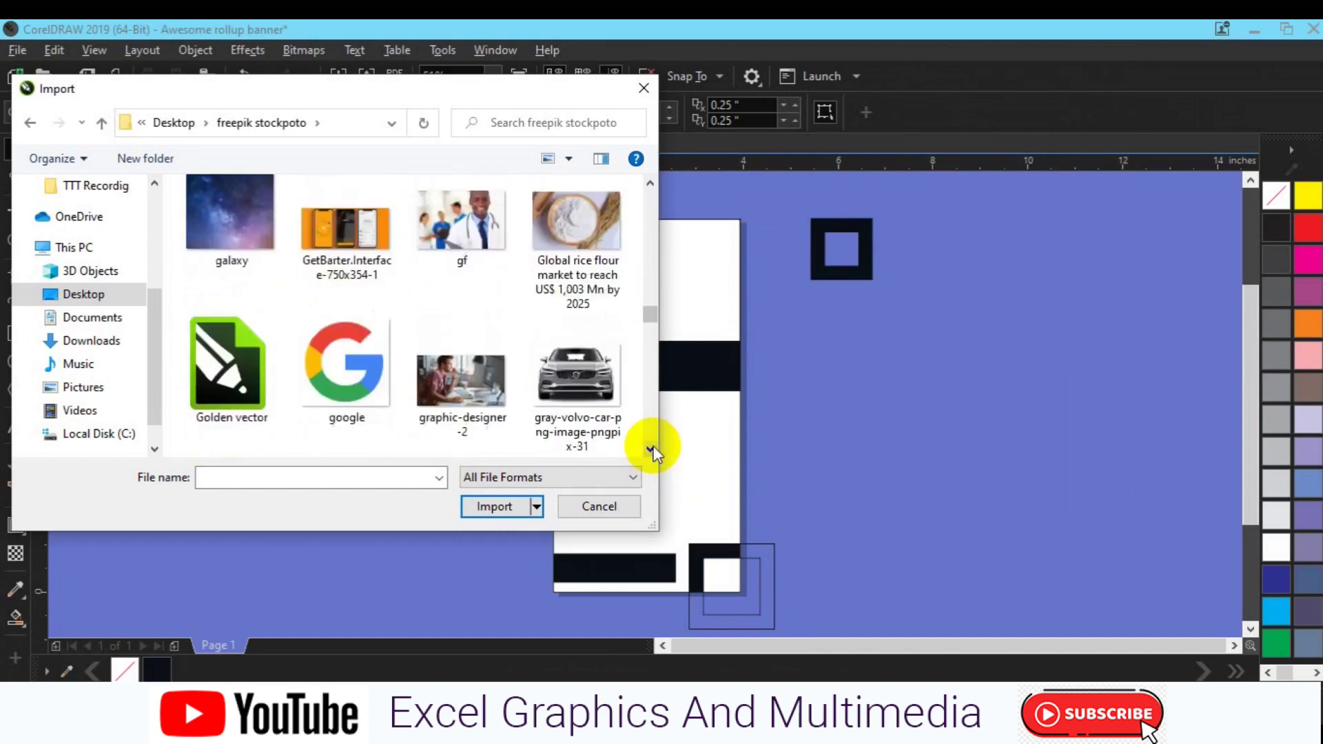
left_click(651, 449)
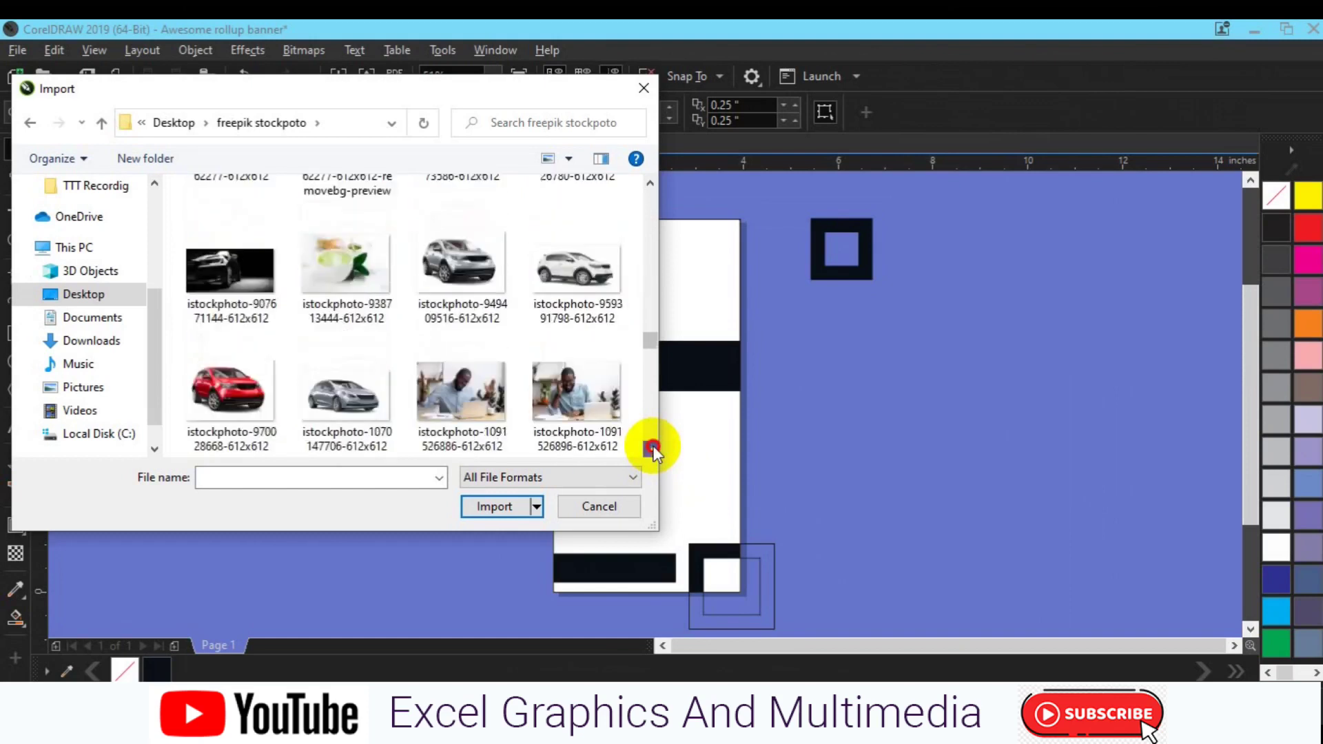
left_click(563, 279)
left_click(485, 506)
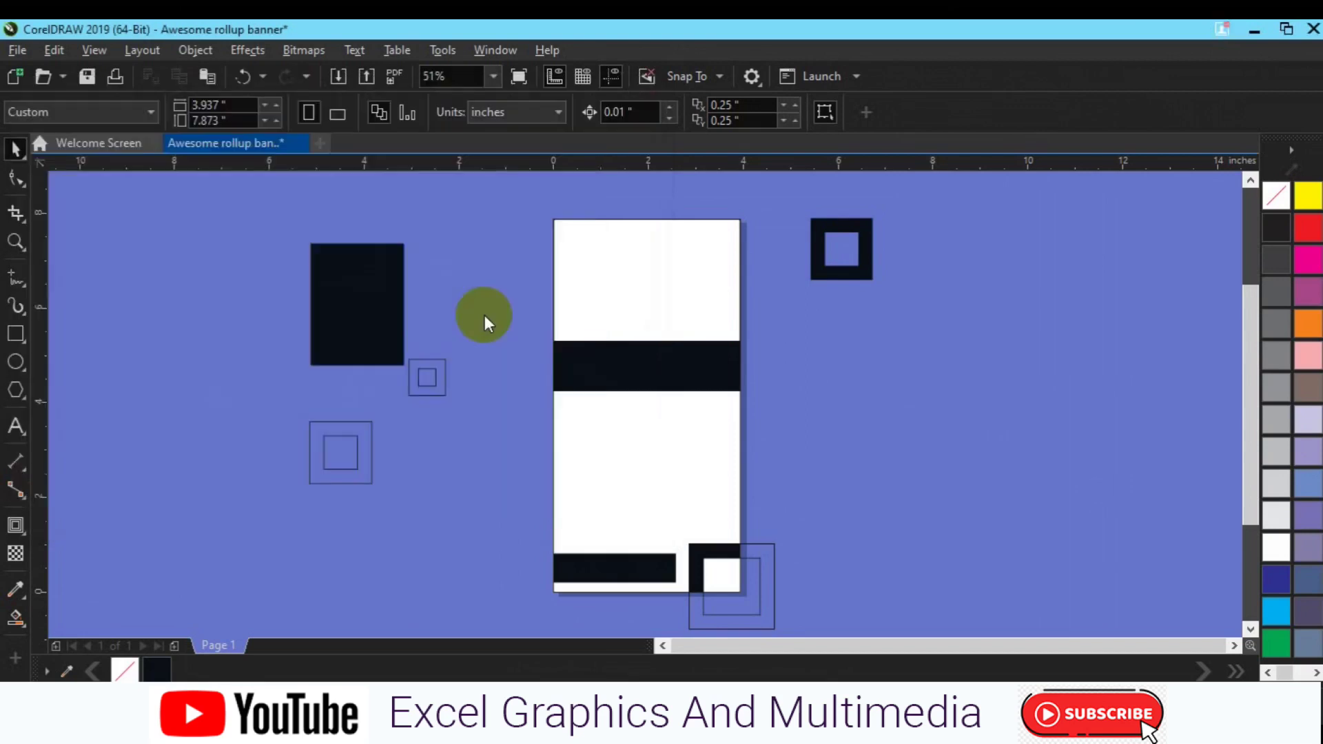
Place the photo at about 4.5 by 3 inches over the banner's top.
left_click(540, 213)
left_click_drag(541, 212, 753, 348)
left_click_drag(647, 279, 696, 279)
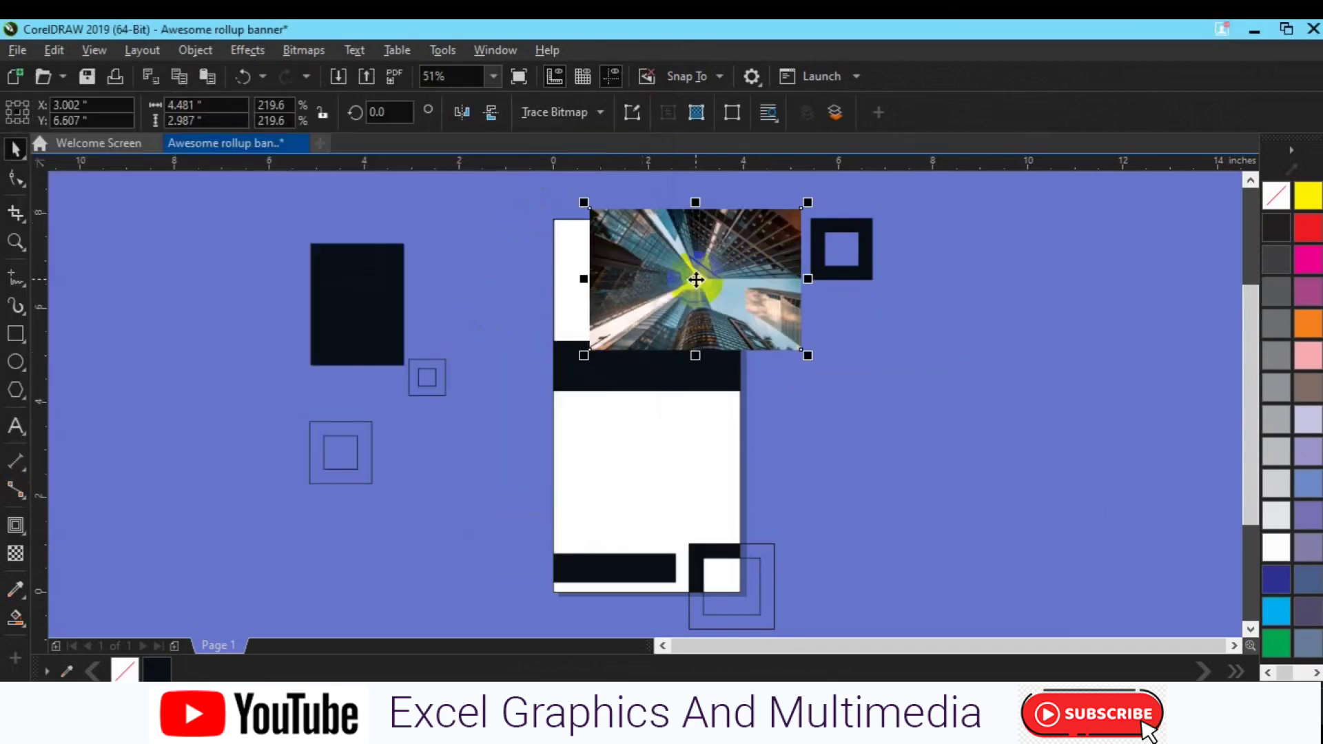
PowerClip the photo inside the banner frame and slide it left within the frame.
left_click(251, 59)
mouse_move(207, 51)
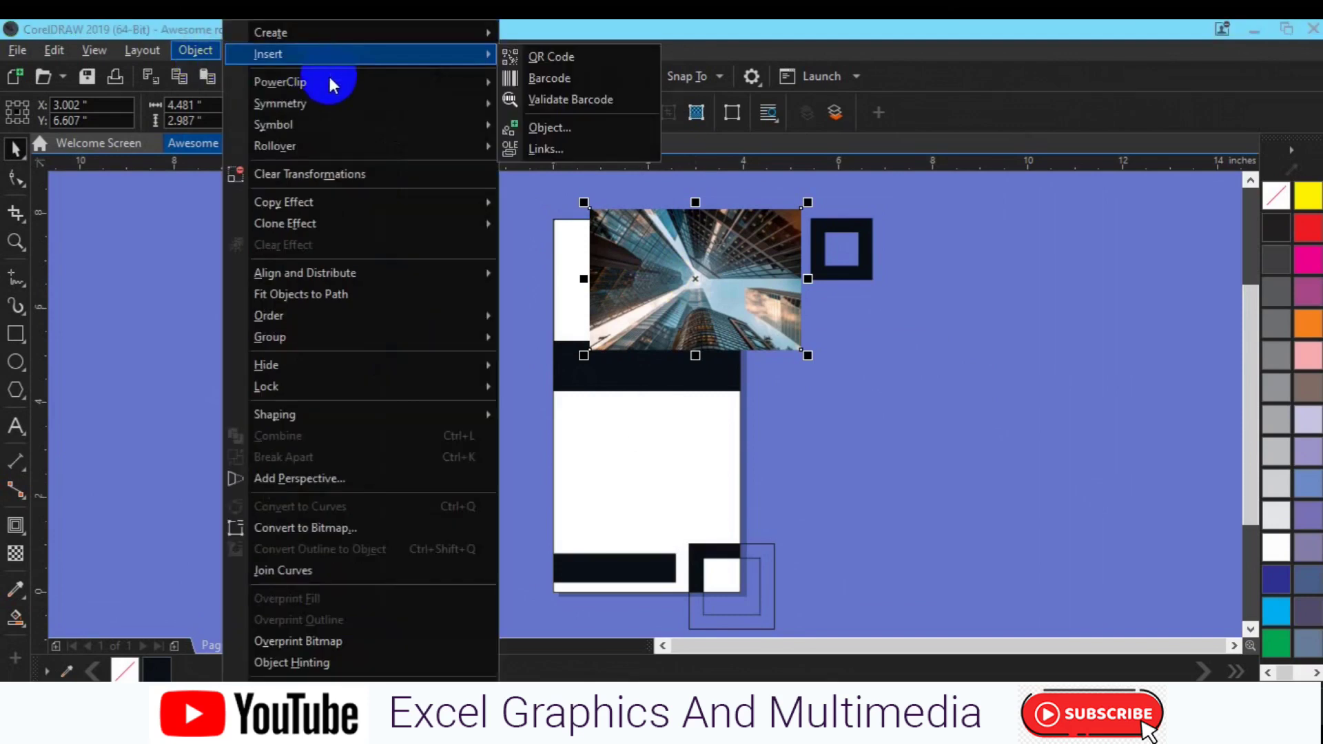
mouse_move(328, 81)
left_click(540, 84)
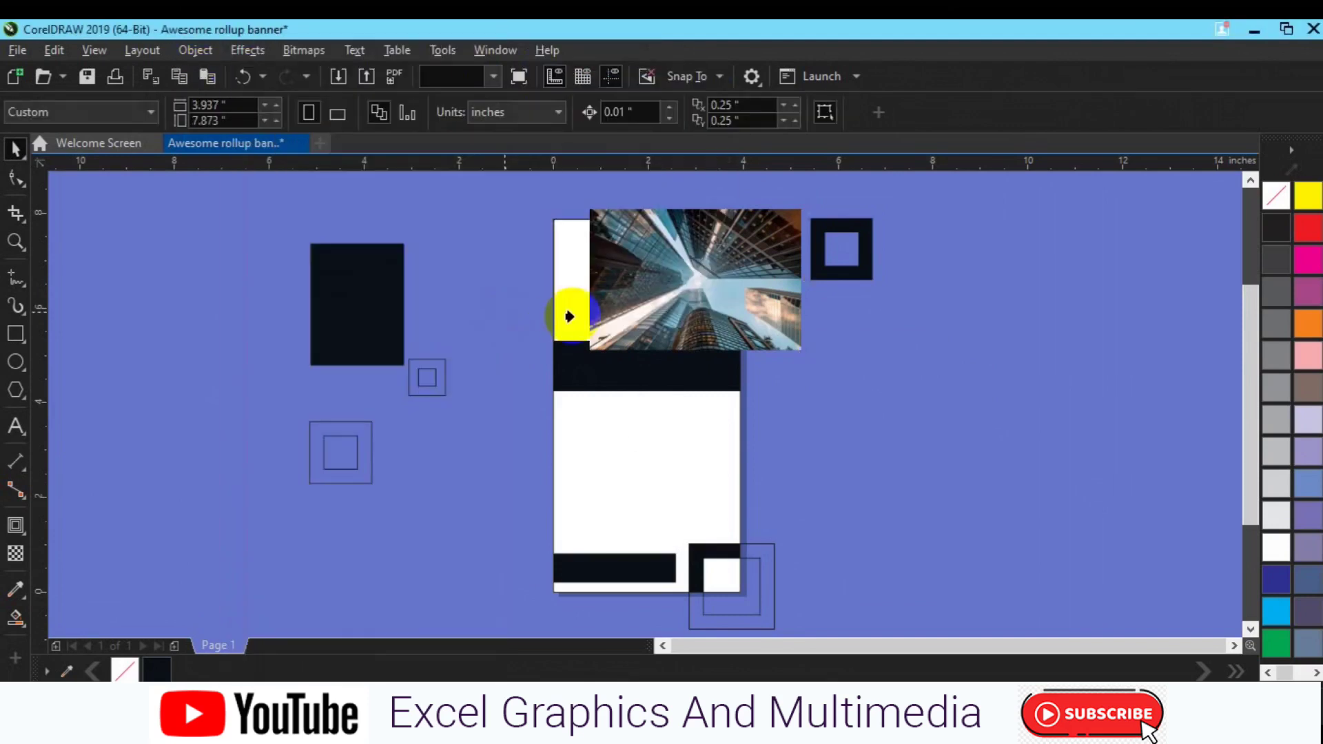
left_click(569, 316)
left_click(103, 190)
left_click_drag(624, 310, 574, 304)
left_click(89, 193)
Align the small square frame to the banner's top-right corner.
left_click(562, 360)
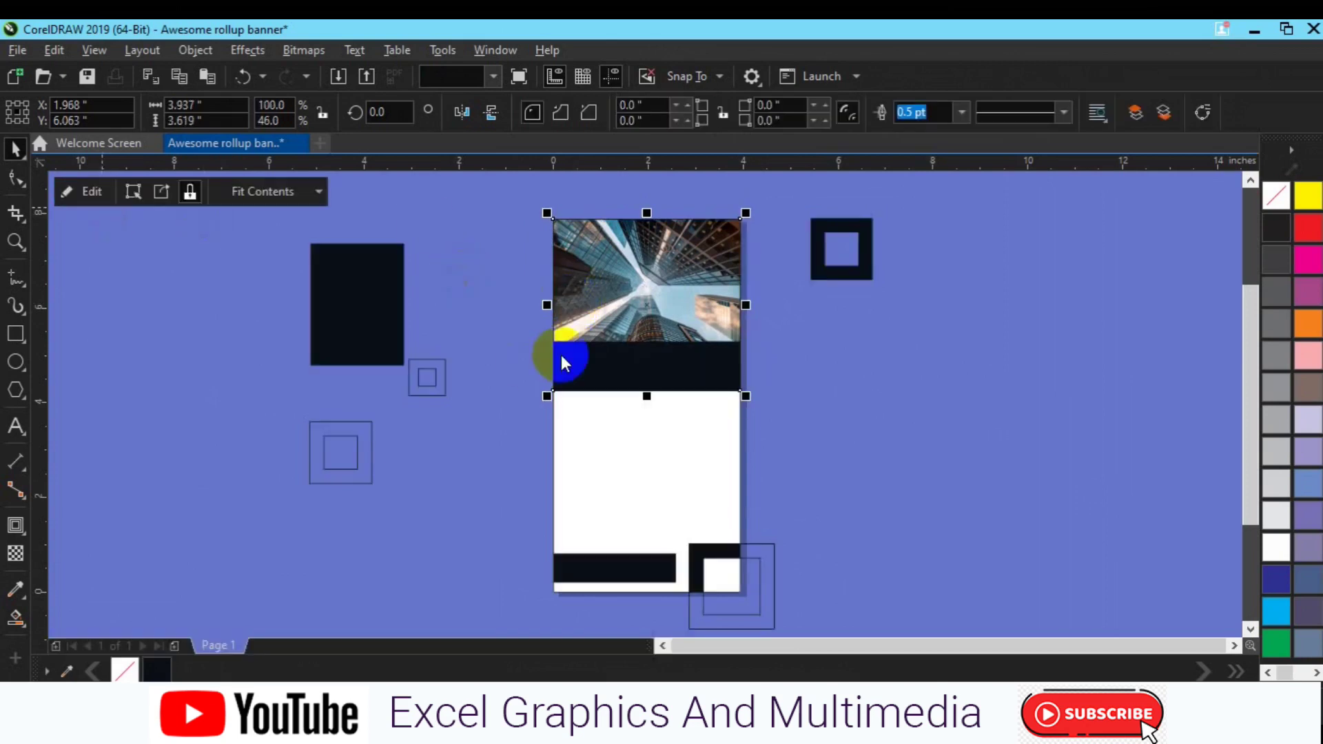
left_click(842, 275)
left_click_drag(842, 275, 732, 280)
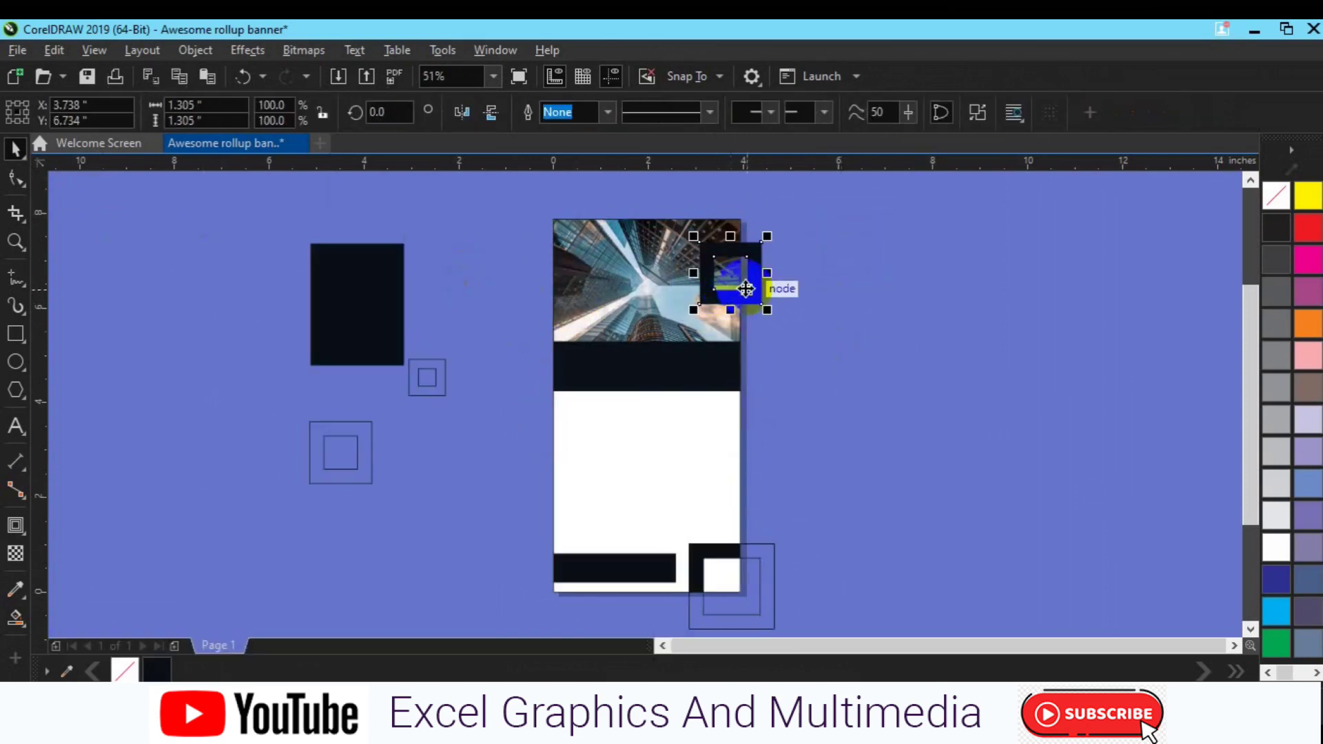
left_click(672, 464, "shift")
key("t")
key("r")
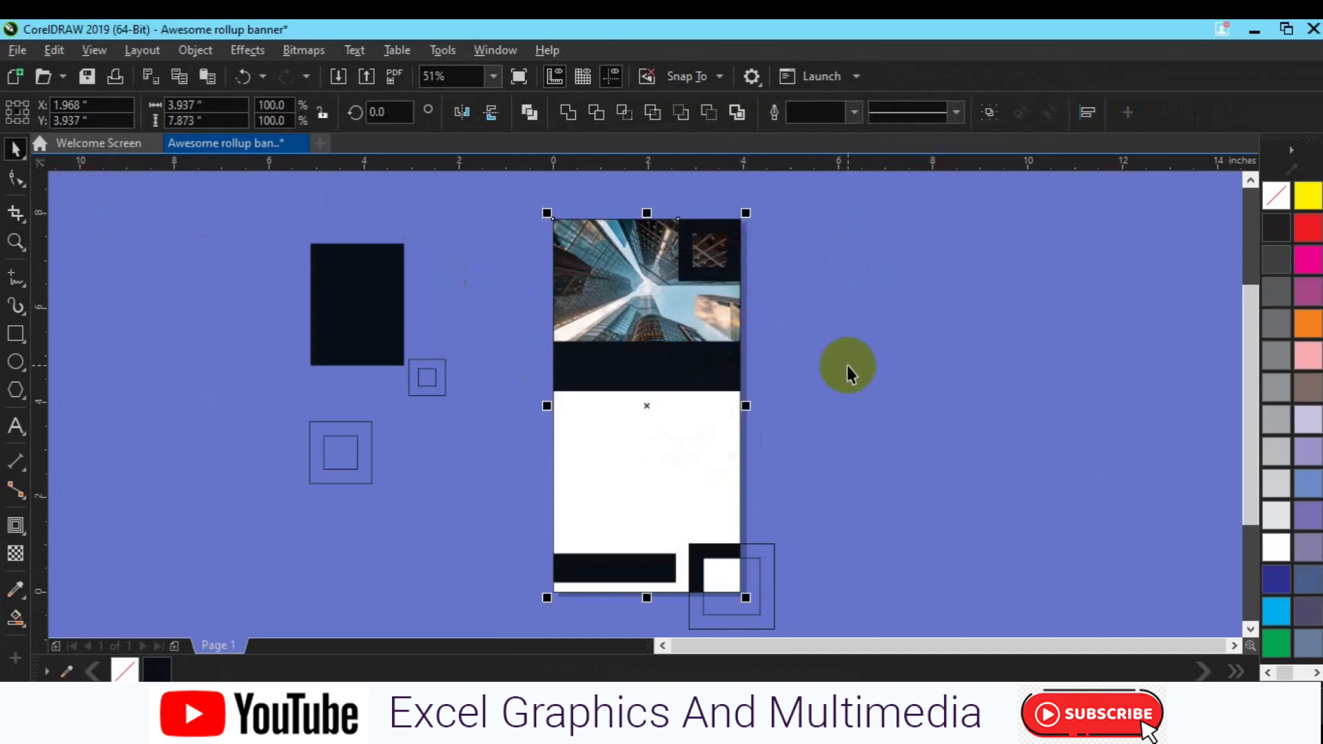
Align the dark rectangle to the banner's top-left edge.
left_click_drag(396, 321, 560, 304)
left_click(601, 496, "shift")
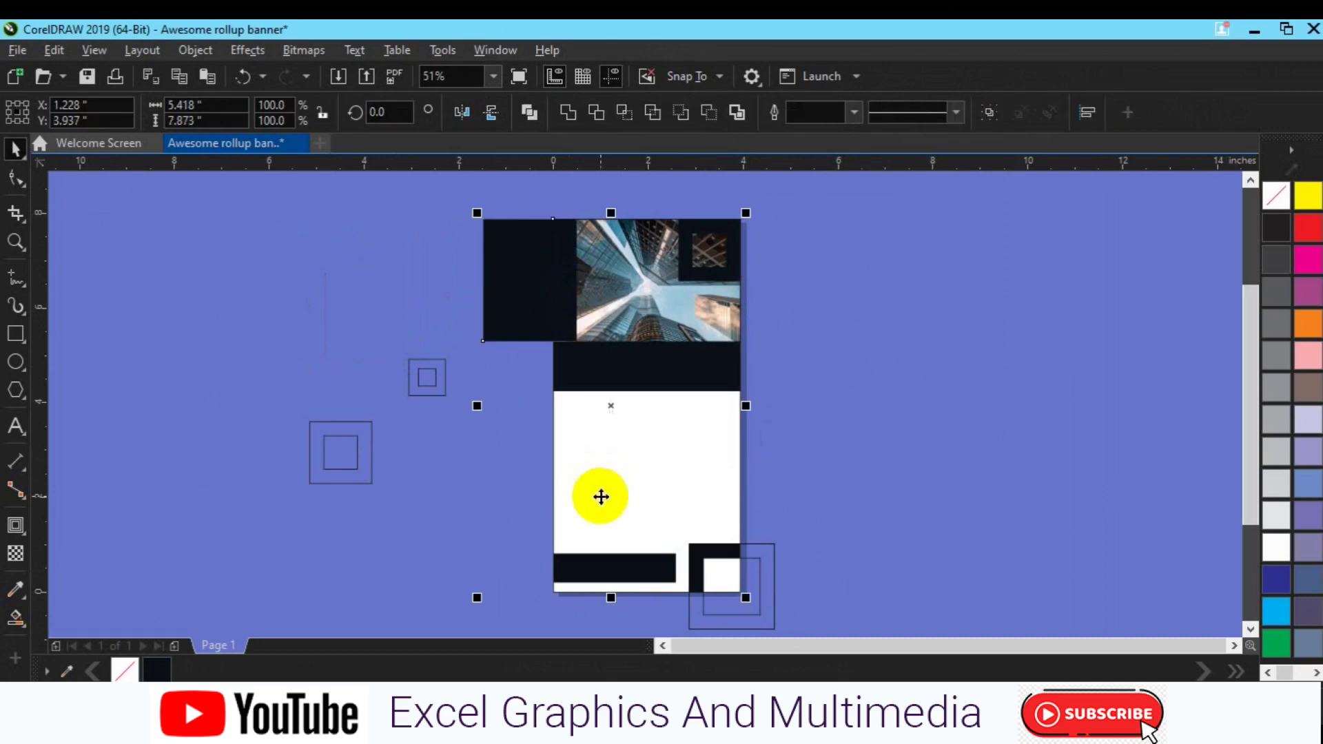
key("l")
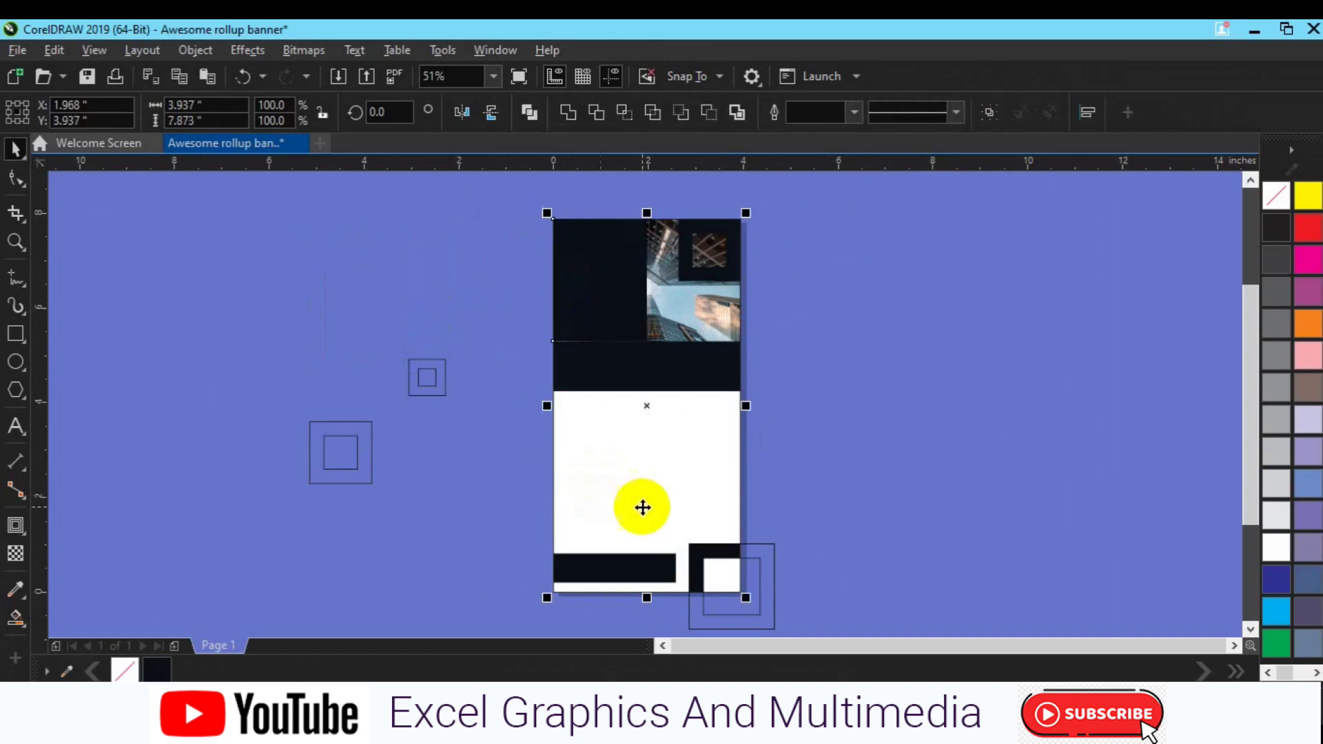
left_click(897, 420)
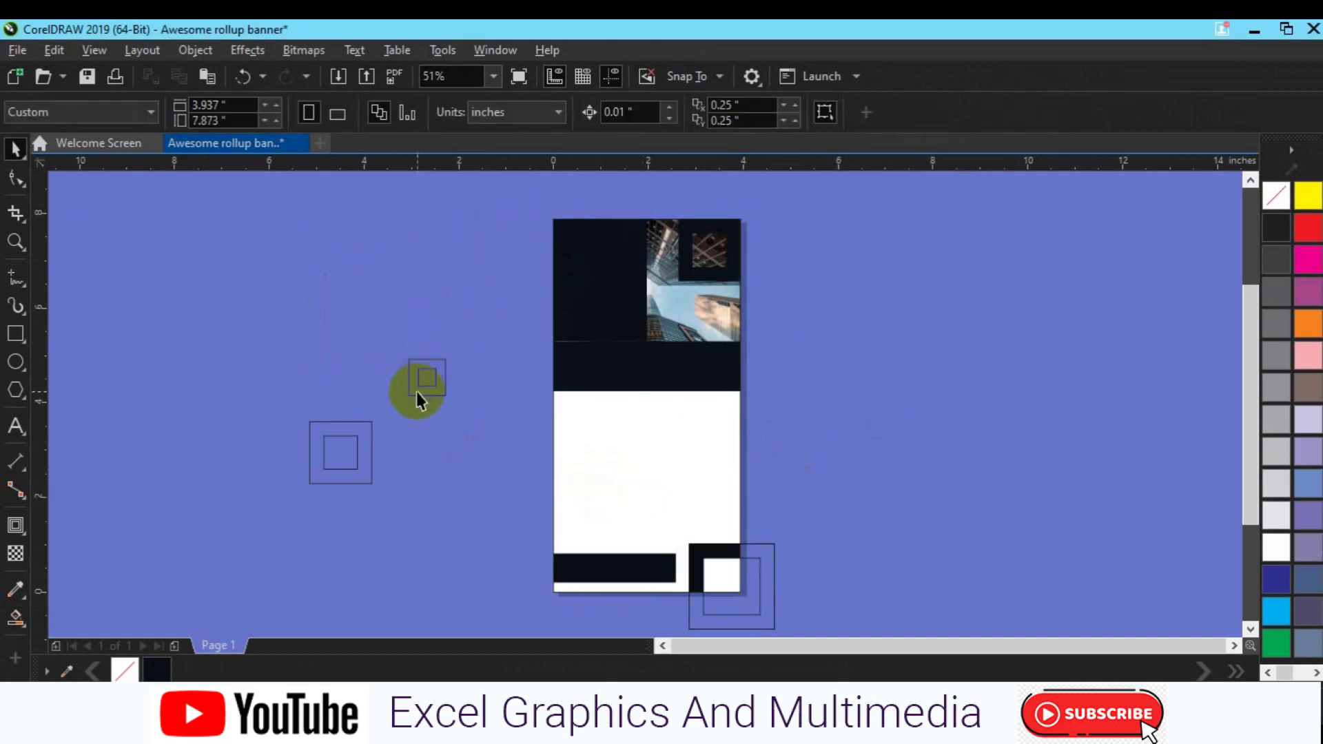
Smart Fill a copy of the small square, move it onto the dark header's lower-left, and fill it grey.
left_click(15, 620)
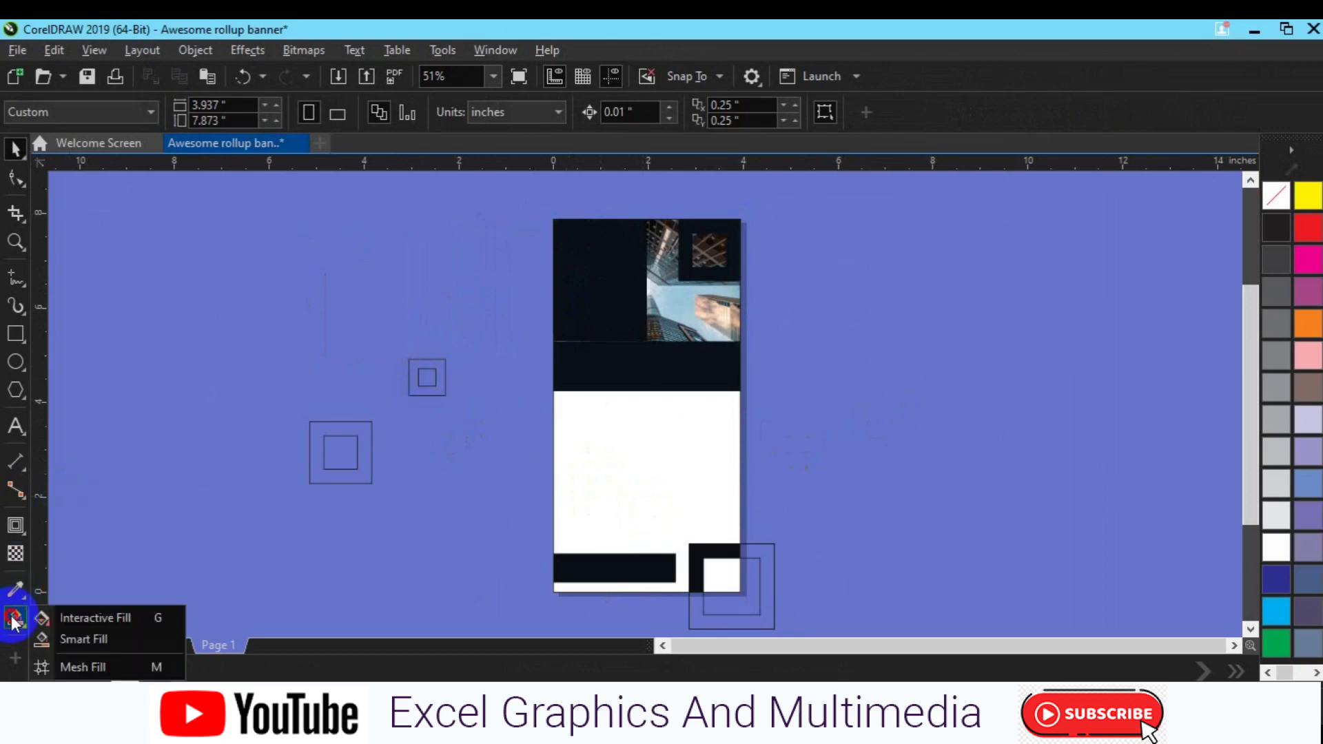
left_click(77, 638)
key("space")
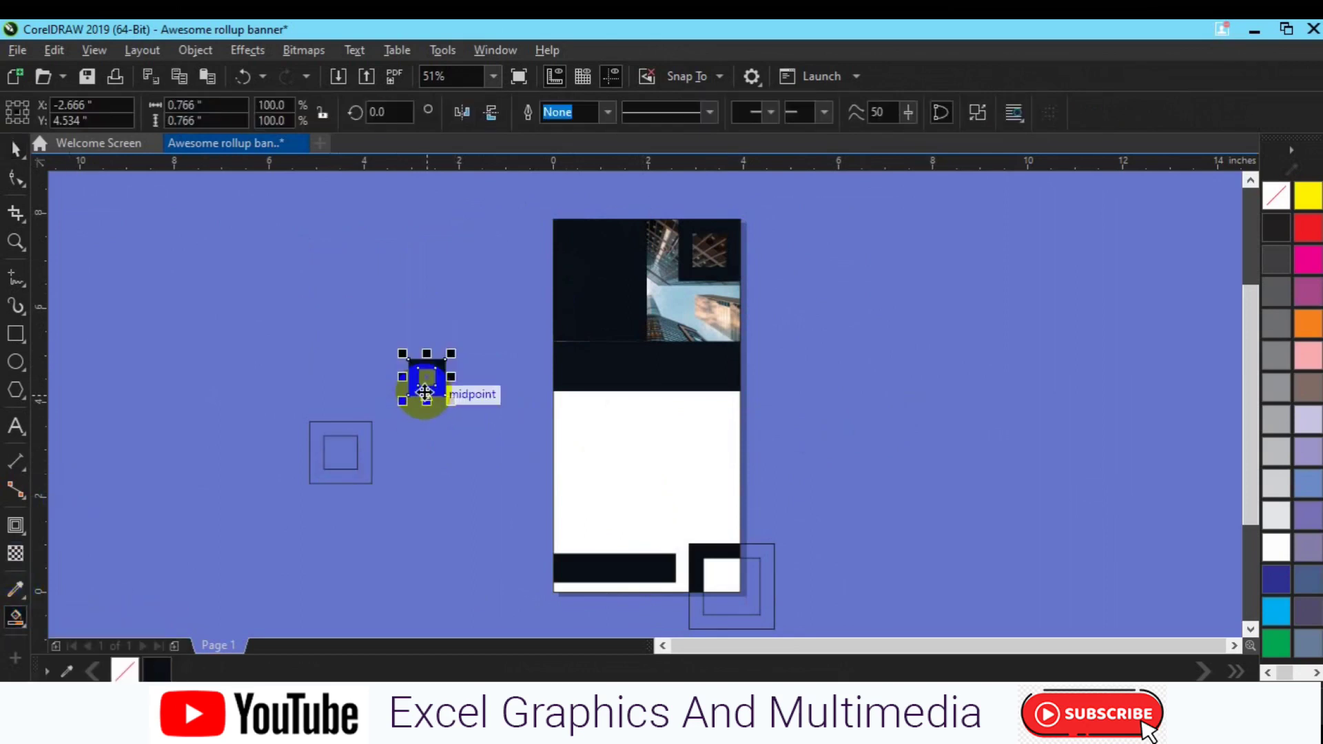
left_click_drag(476, 360, 573, 344)
left_click(1277, 357)
left_click(577, 456)
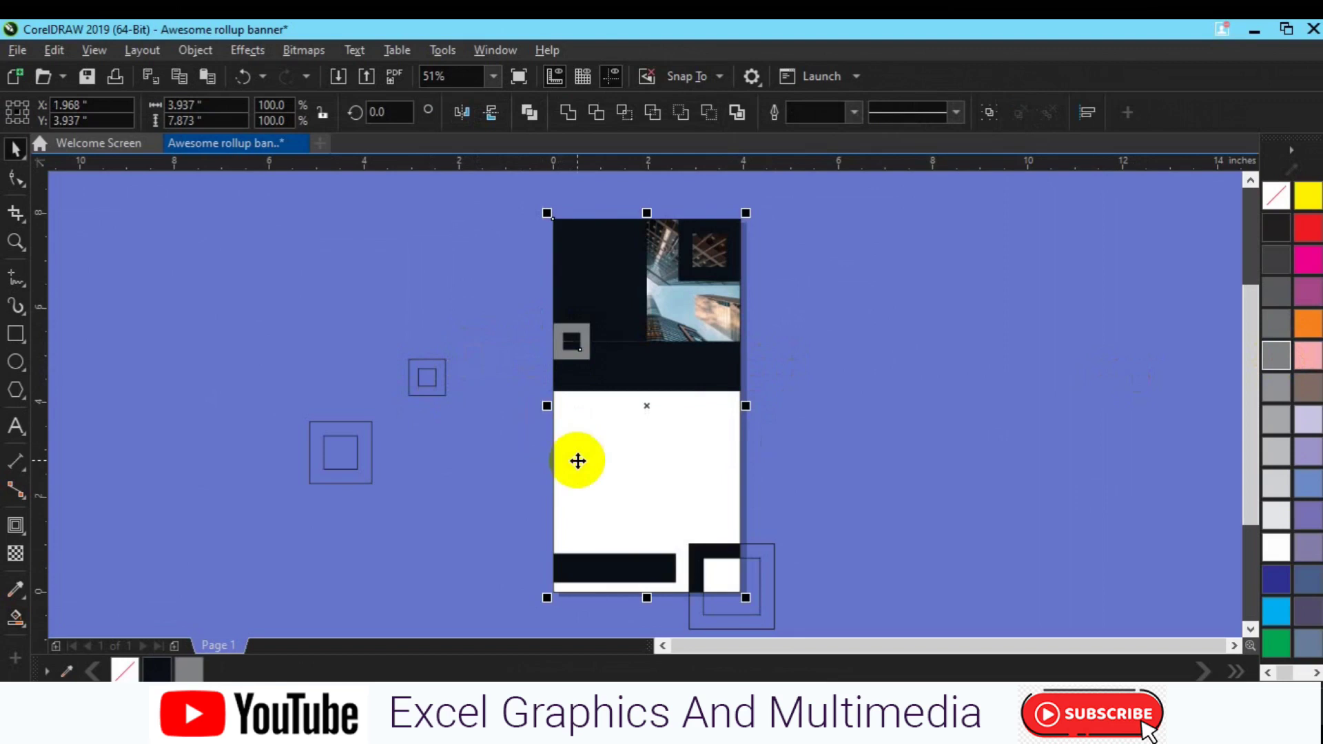
left_click(837, 470)
Recolour the band below the header light grey and shift it right.
left_click(754, 577)
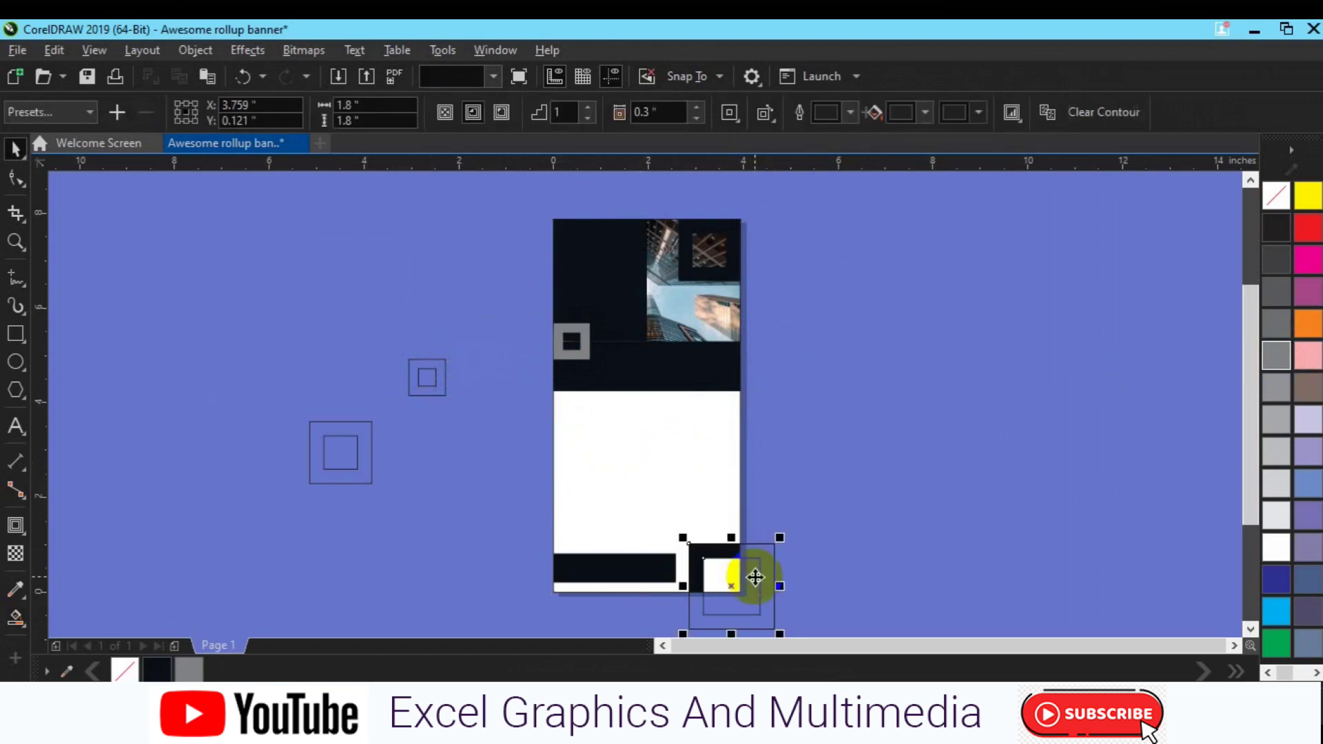
left_click(839, 516)
left_click(691, 374)
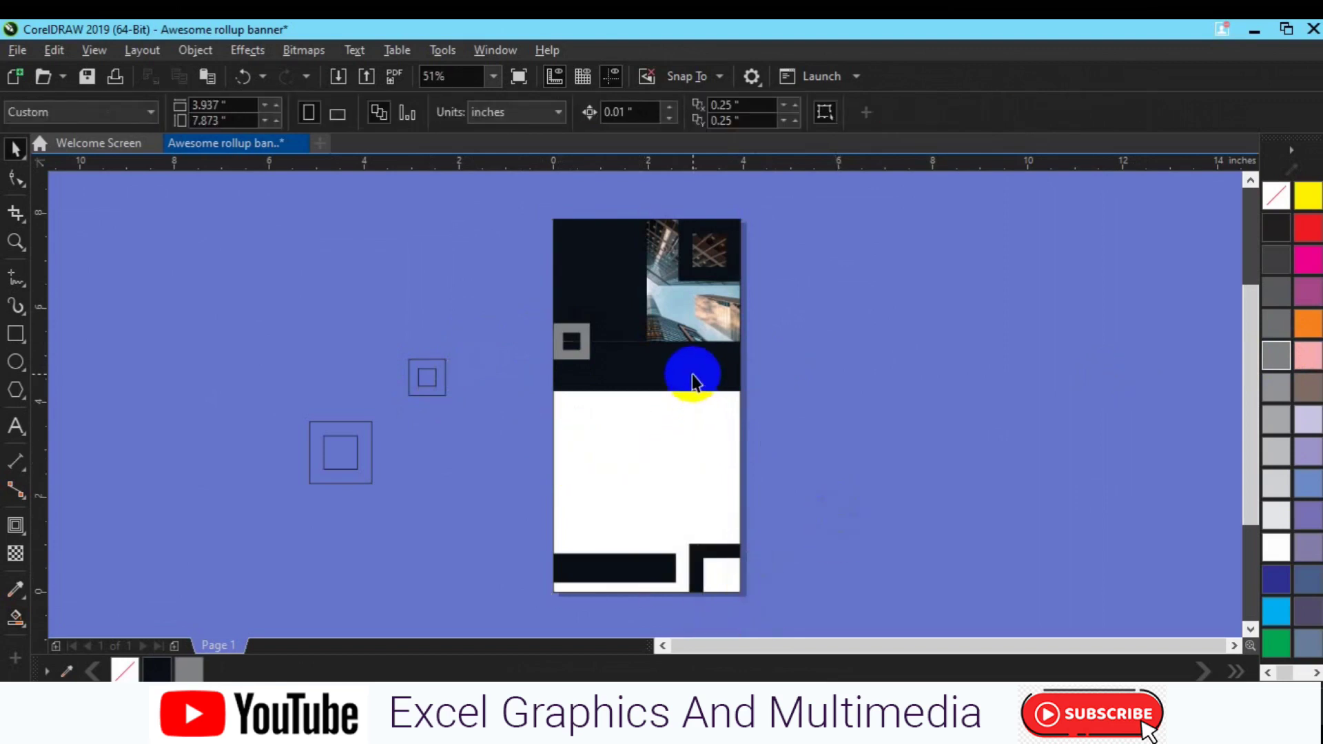
left_click(1275, 489)
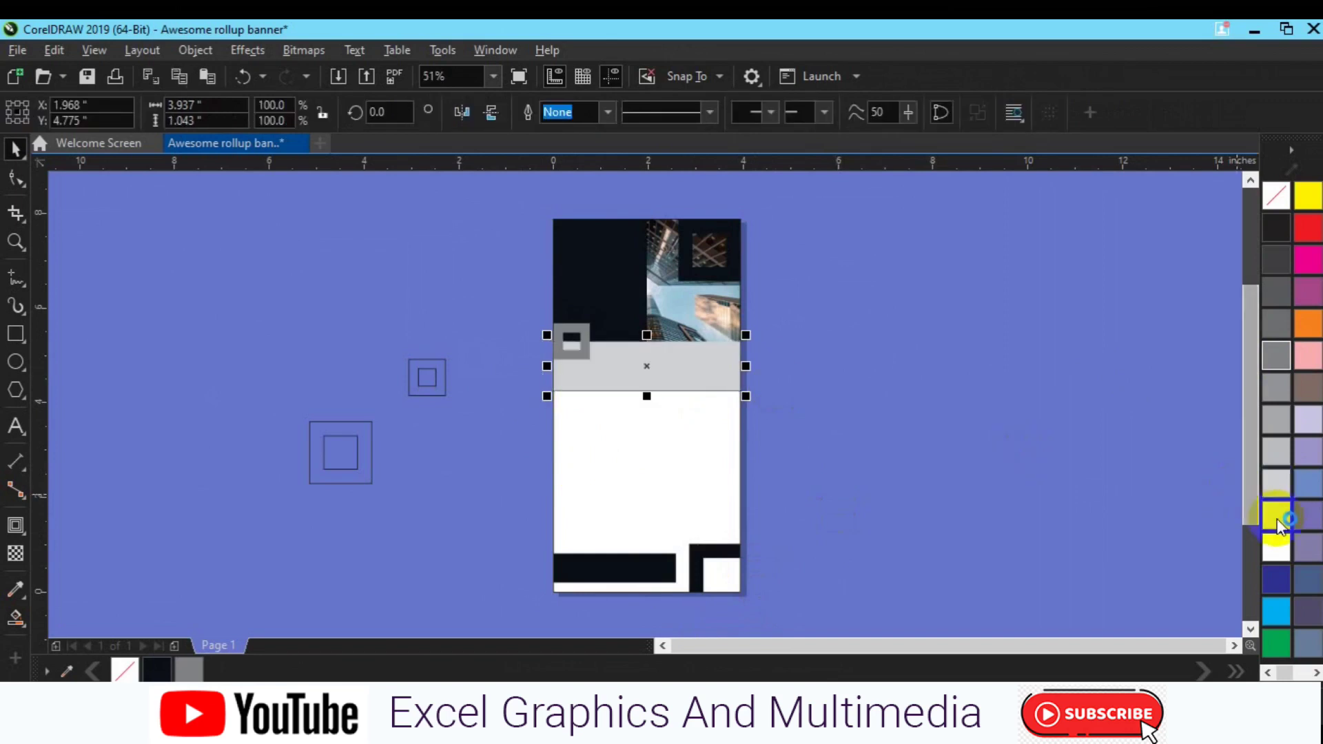
left_click(1274, 524)
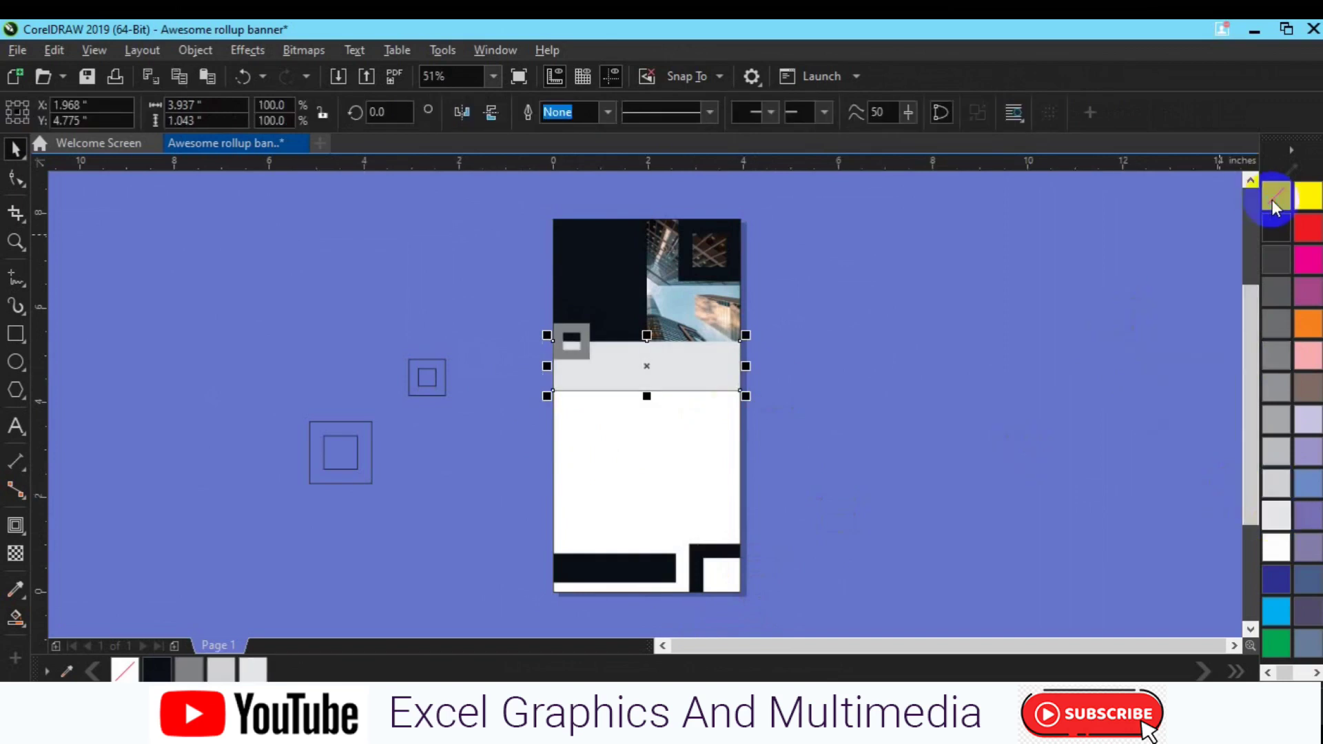
left_click_drag(689, 383, 724, 376)
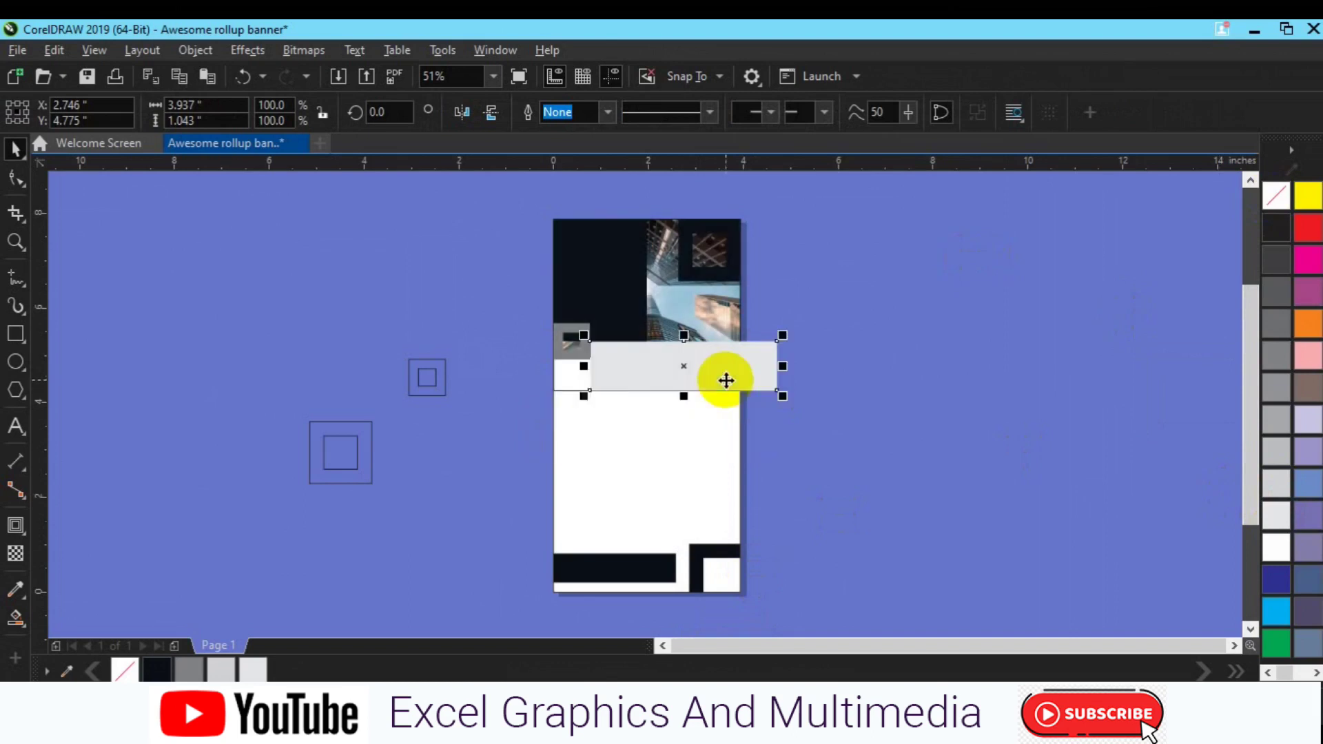
left_click(564, 390)
key("Delete")
key("ctrl+z")
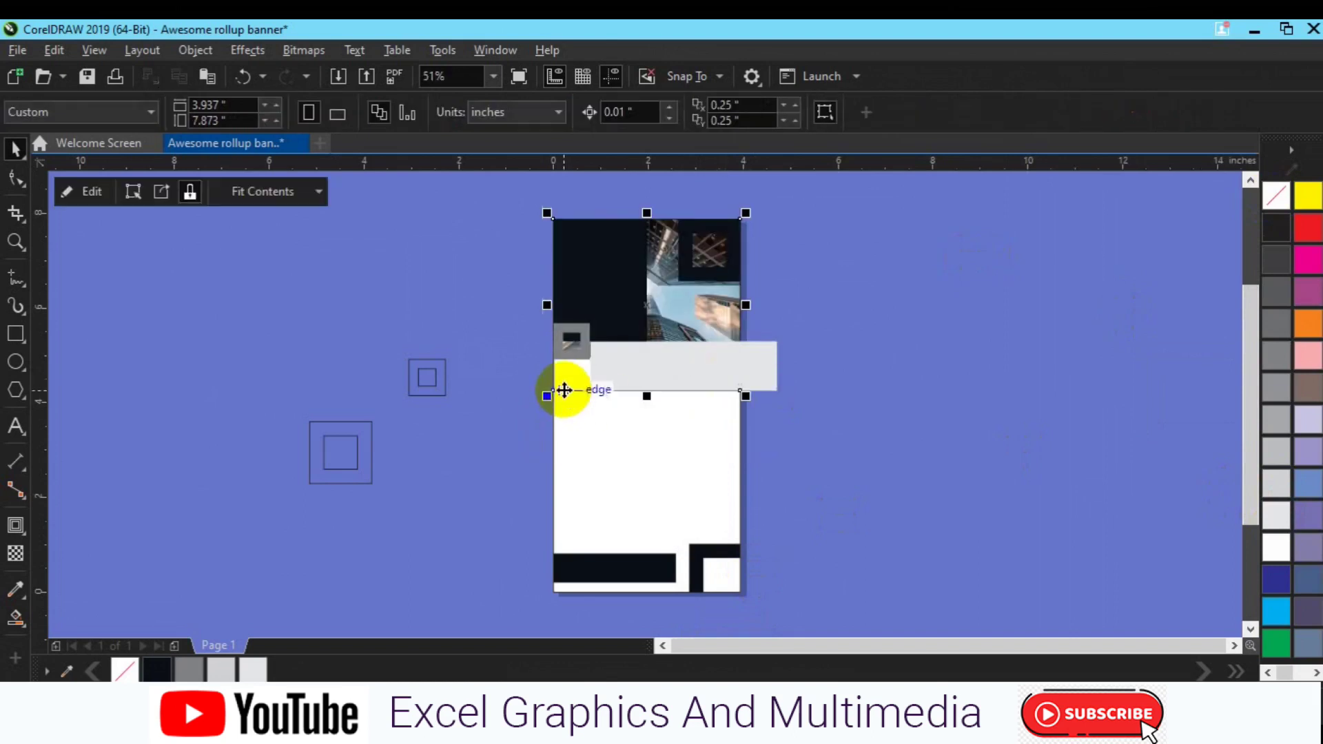
Center-align the grey band with the page rectangle and give it a slightly darker grey.
left_click(770, 363)
left_click(674, 453, "shift")
key("c")
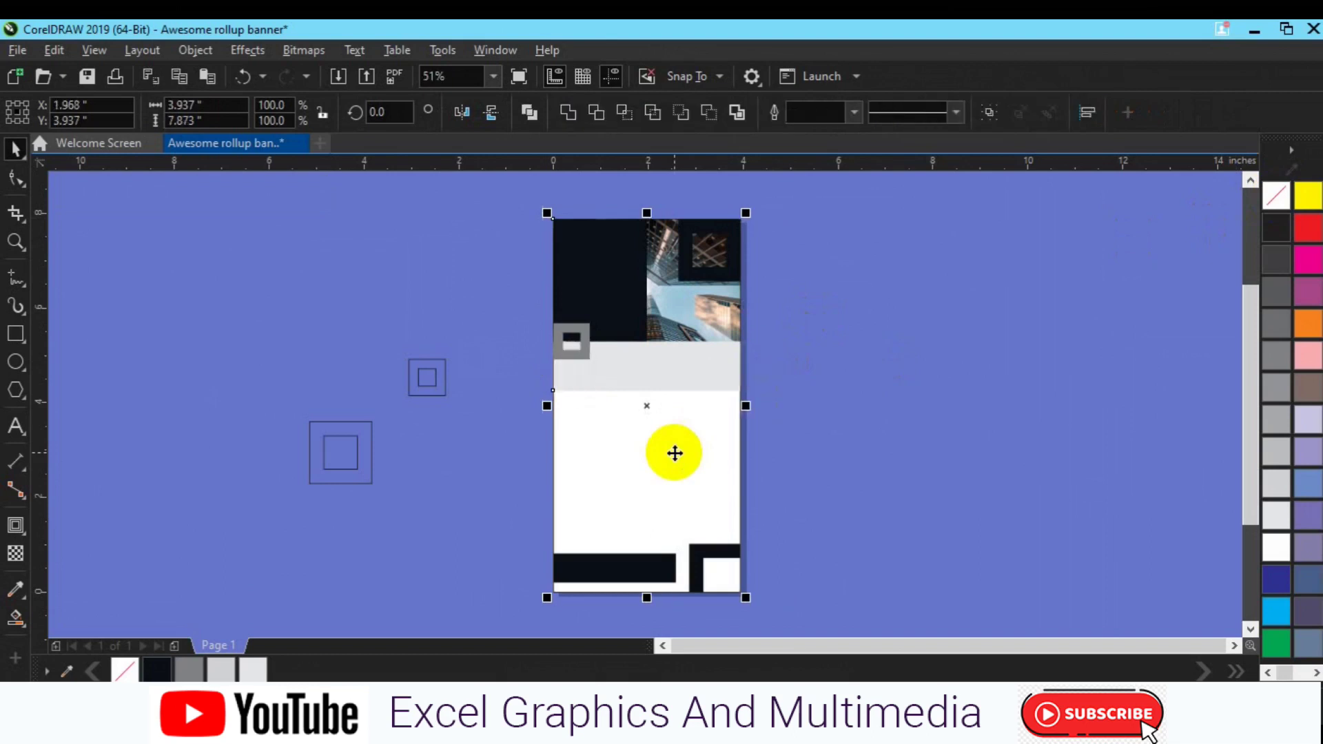
left_click(673, 371)
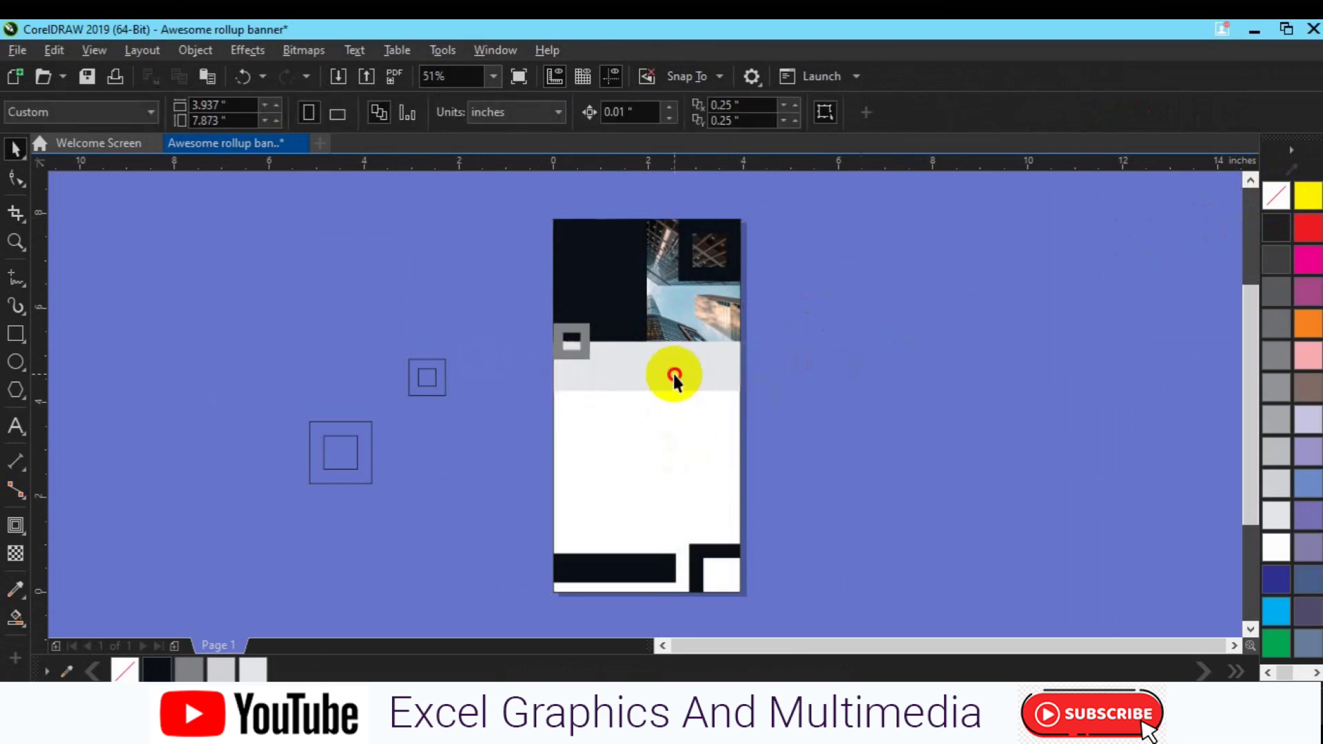
left_click(1275, 485)
left_click(779, 496)
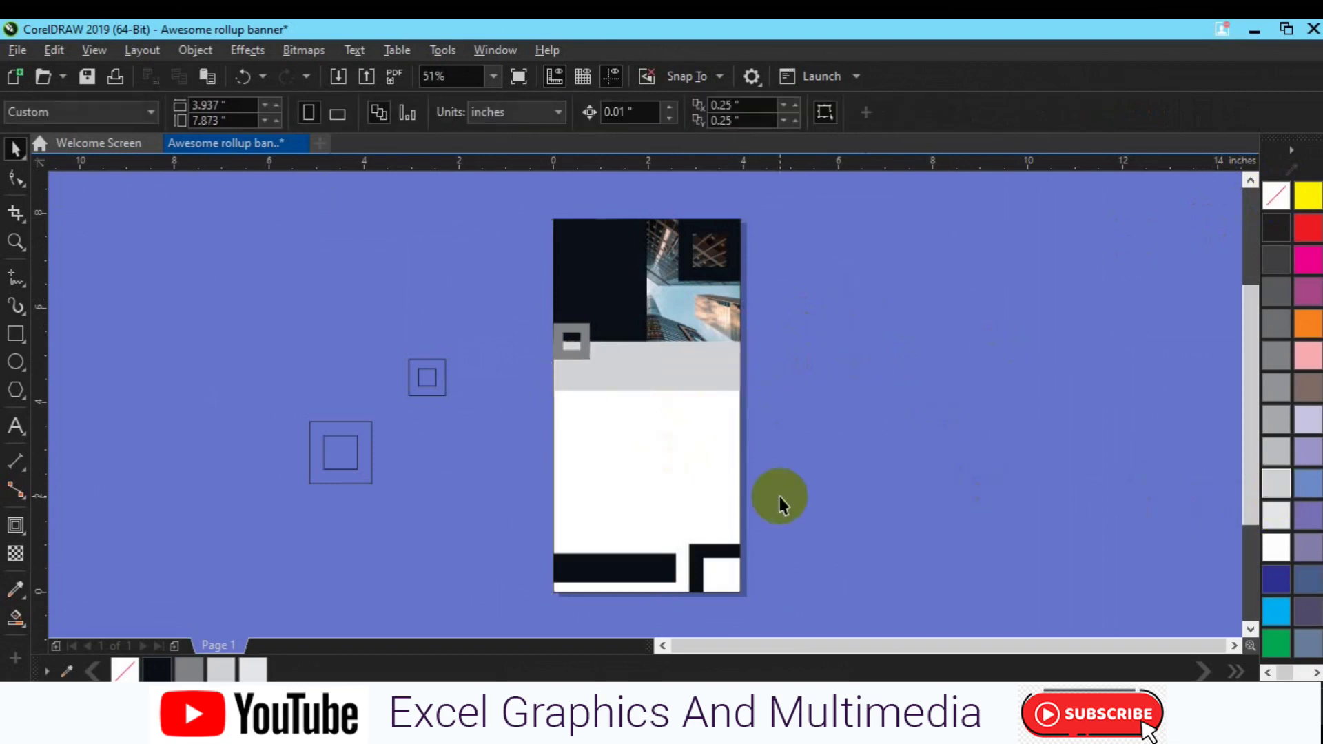
Save the banner, then draw a tall rectangle in the white area with a thin tab copy on top.
key("ctrl+s")
scroll(635, 466, "up", 2)
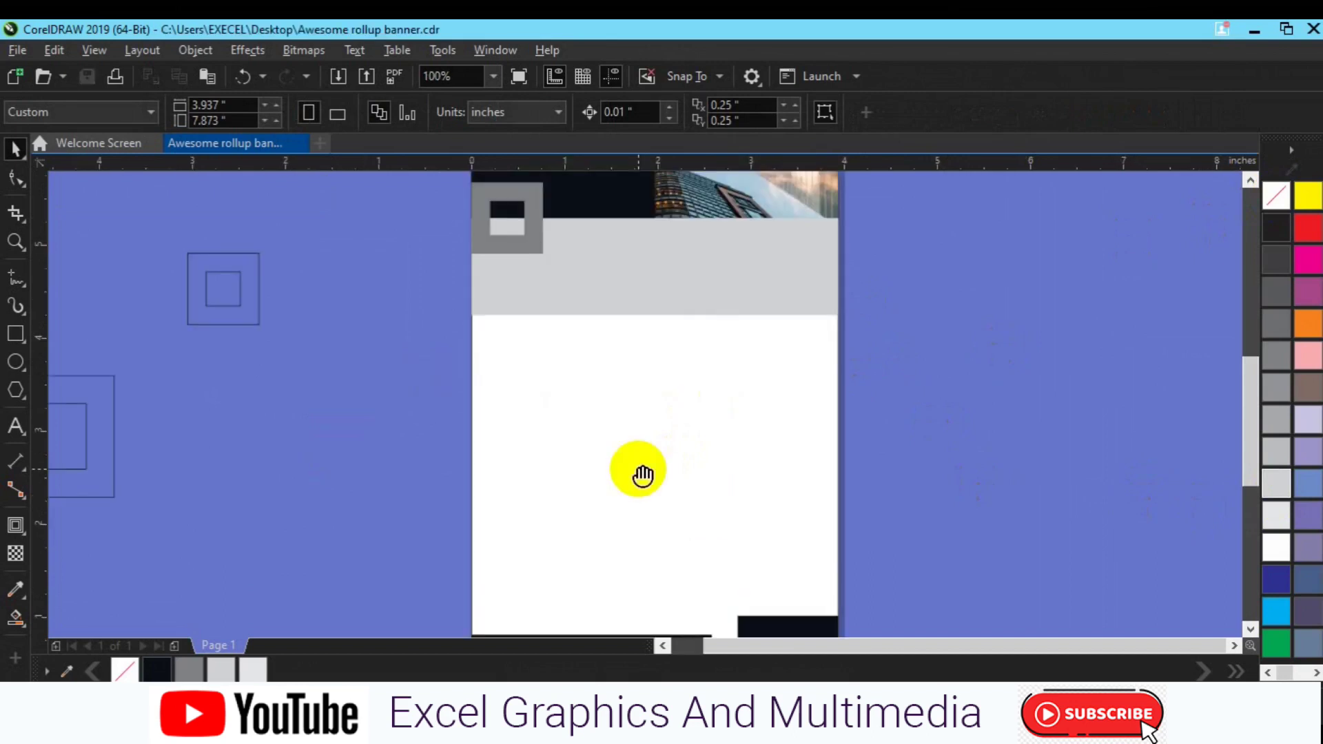
key("h")
left_click_drag(647, 531, 646, 440)
key("space")
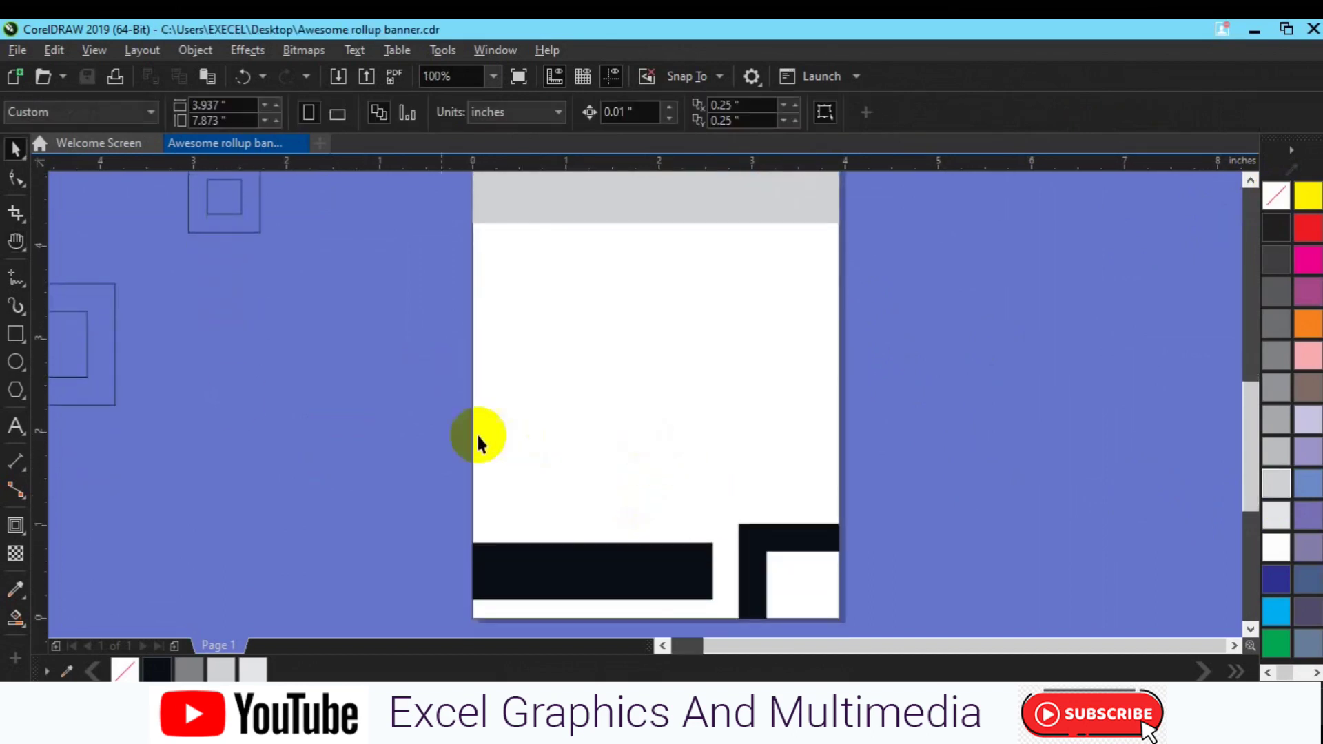
left_click(15, 335)
left_click_drag(497, 307, 608, 465)
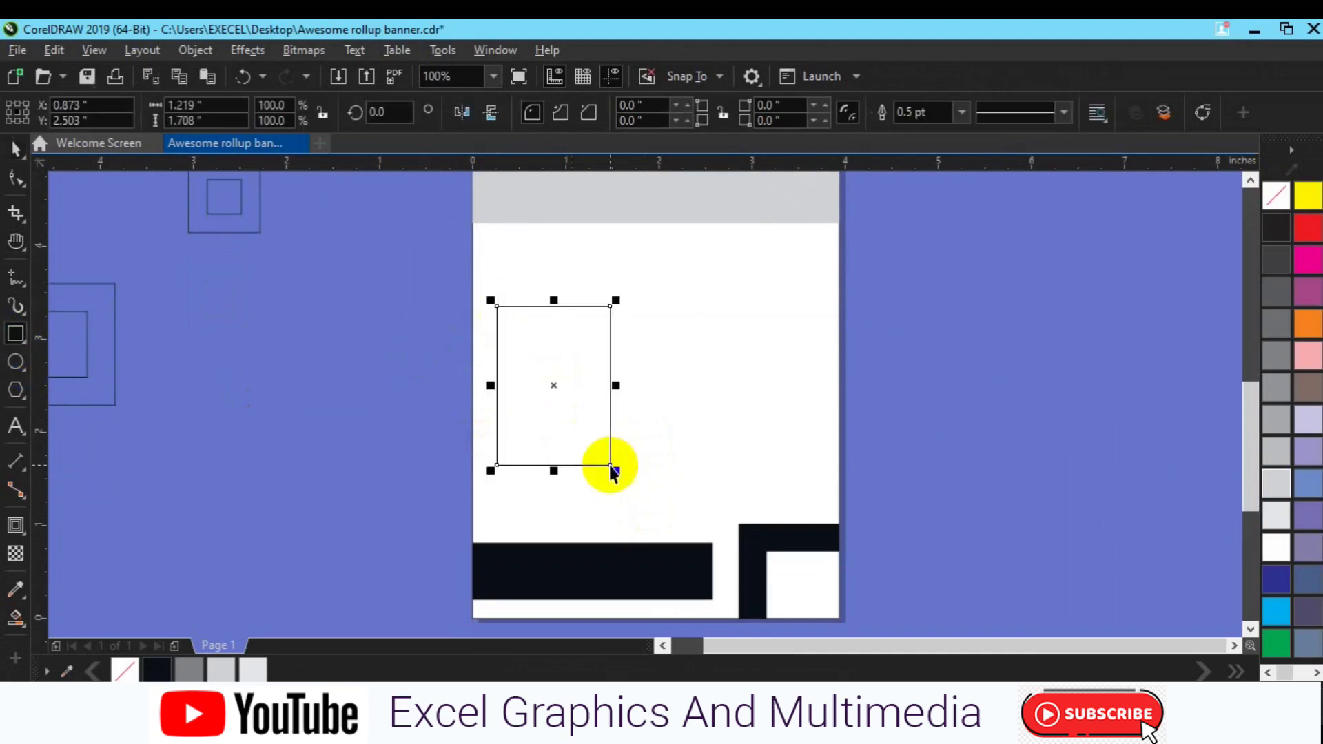
key("space")
left_click_drag(552, 384, 543, 388)
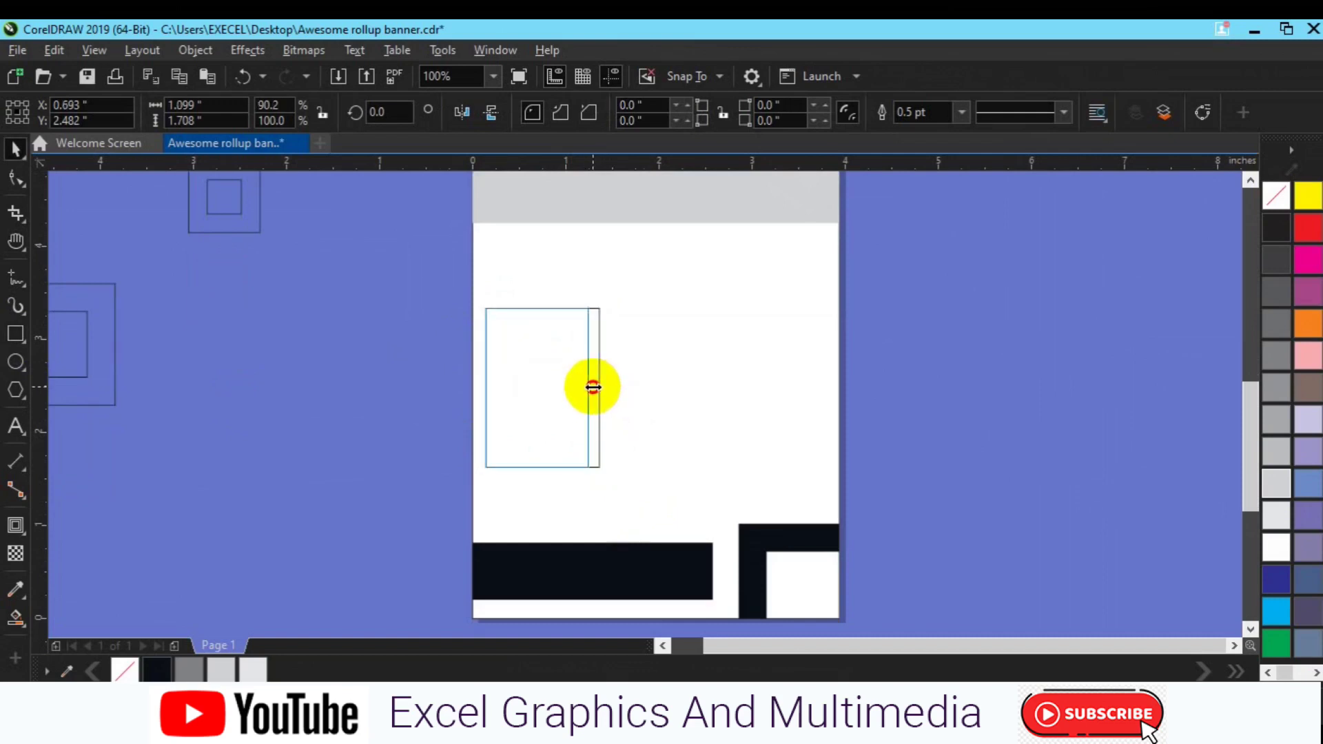
left_click_drag(594, 389, 589, 390)
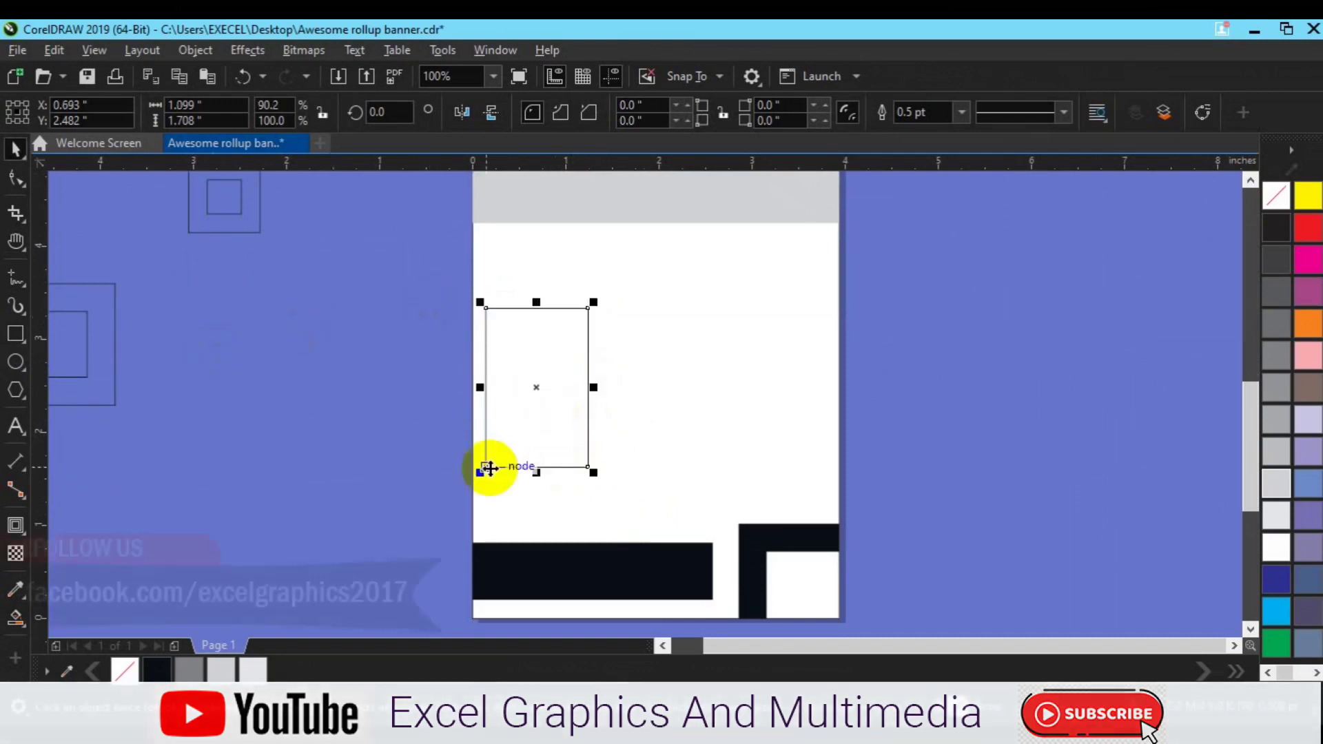
left_click_drag(536, 474, 563, 315)
Fill the tab 50% grey and the panel dark grey, bring it to front, and remove its outline.
left_click(561, 361, "shift")
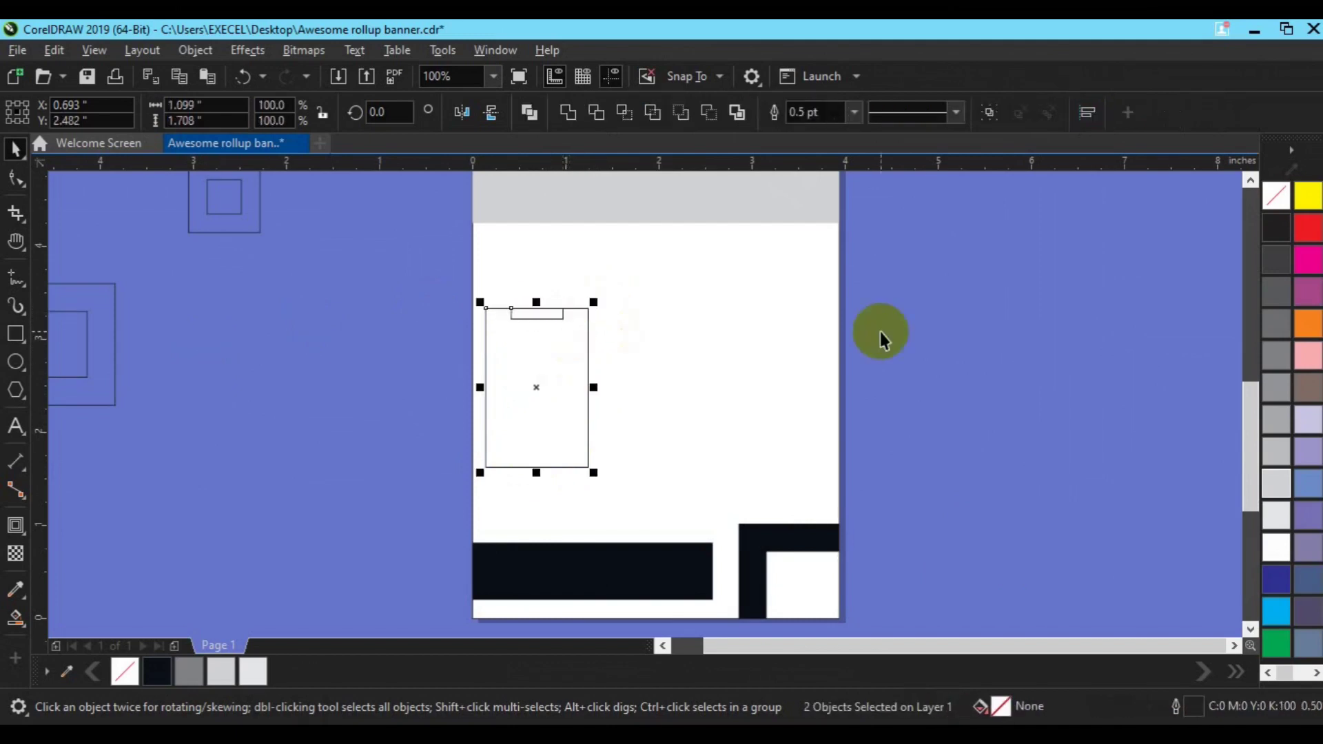
left_click(532, 316)
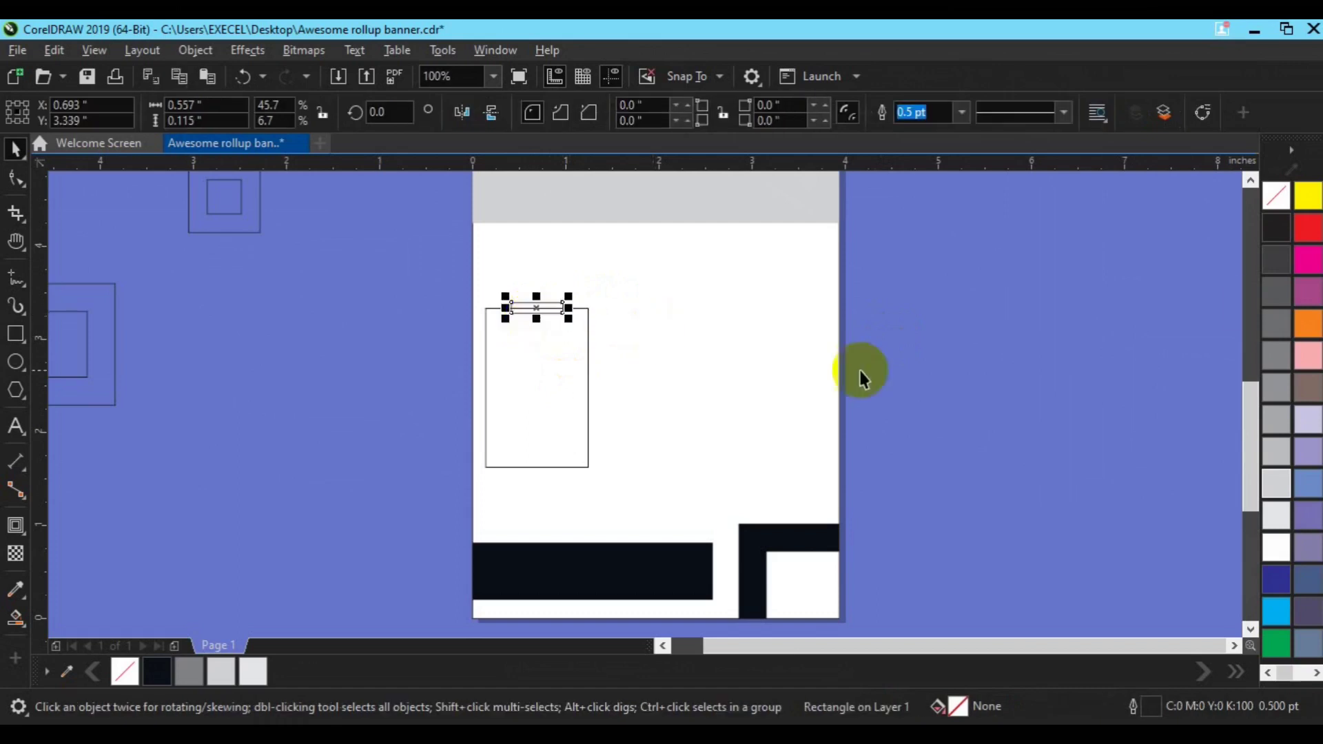
left_click(1275, 388)
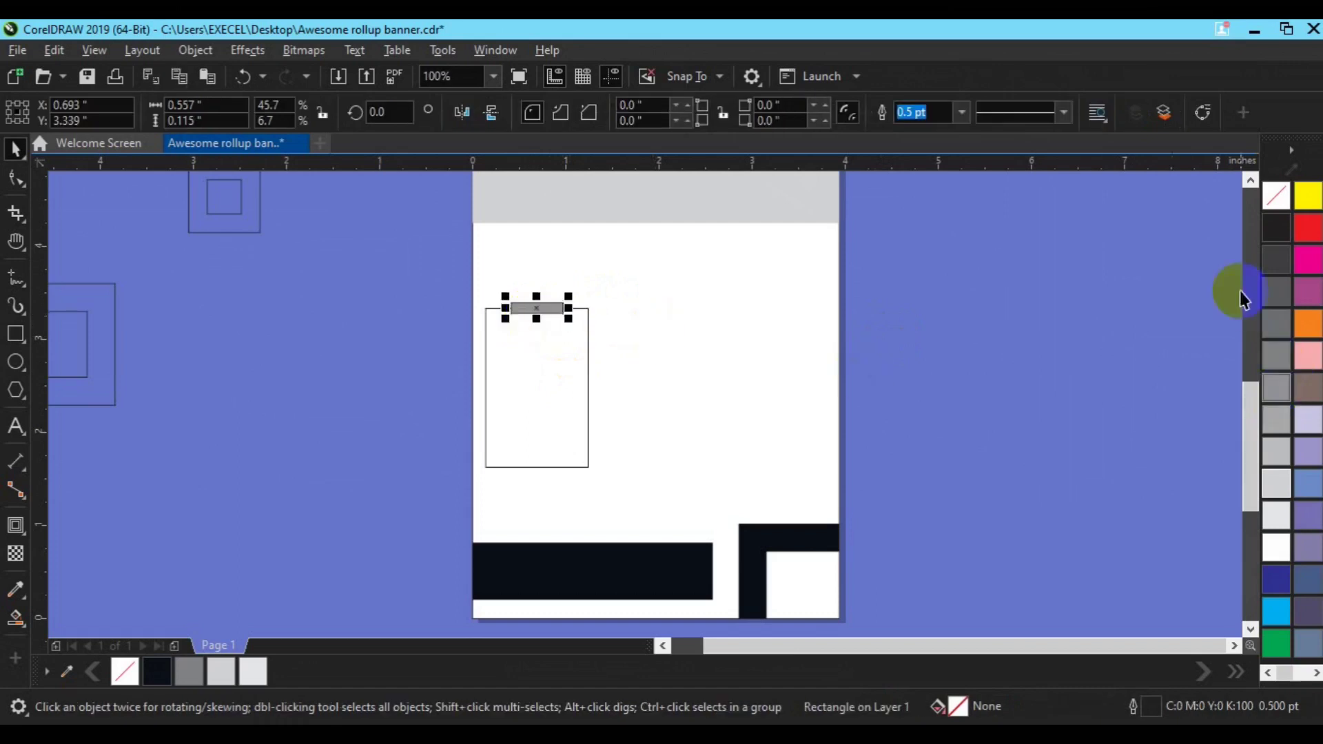
left_click(565, 428)
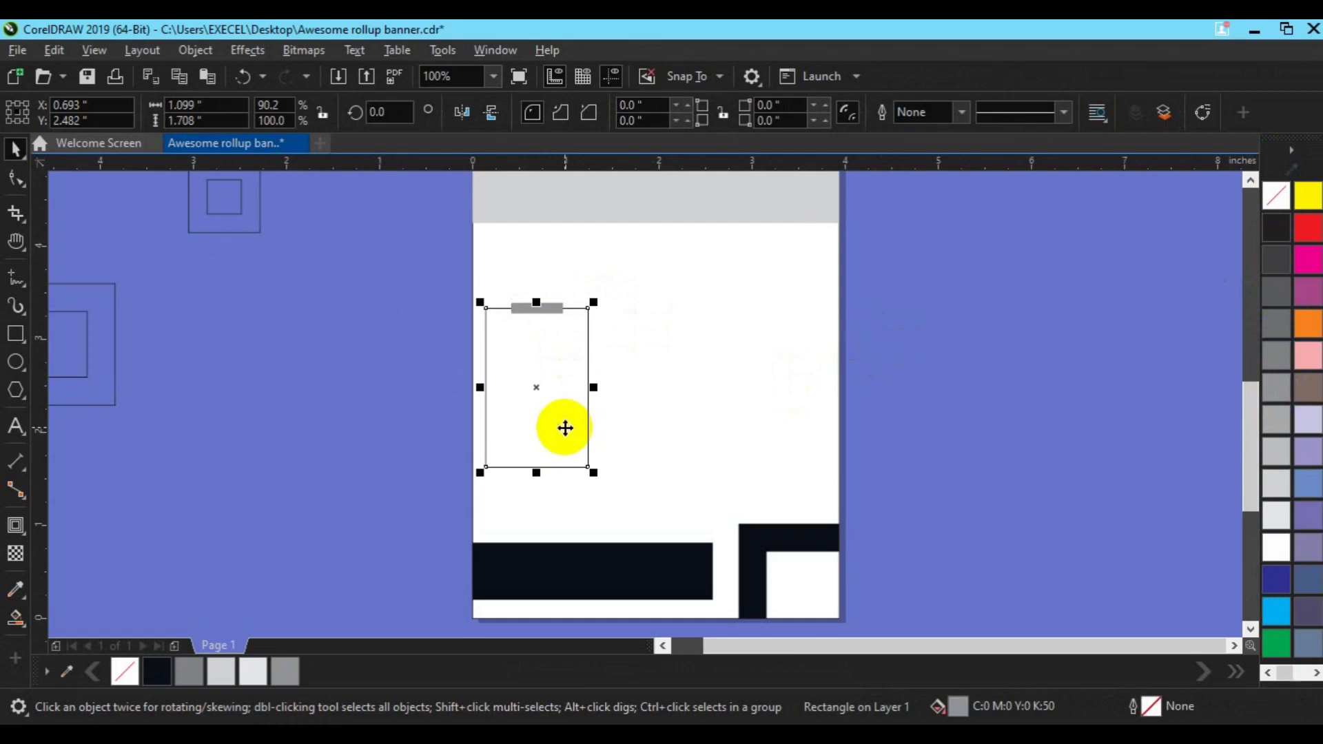
left_click(1283, 301)
right_click(564, 416)
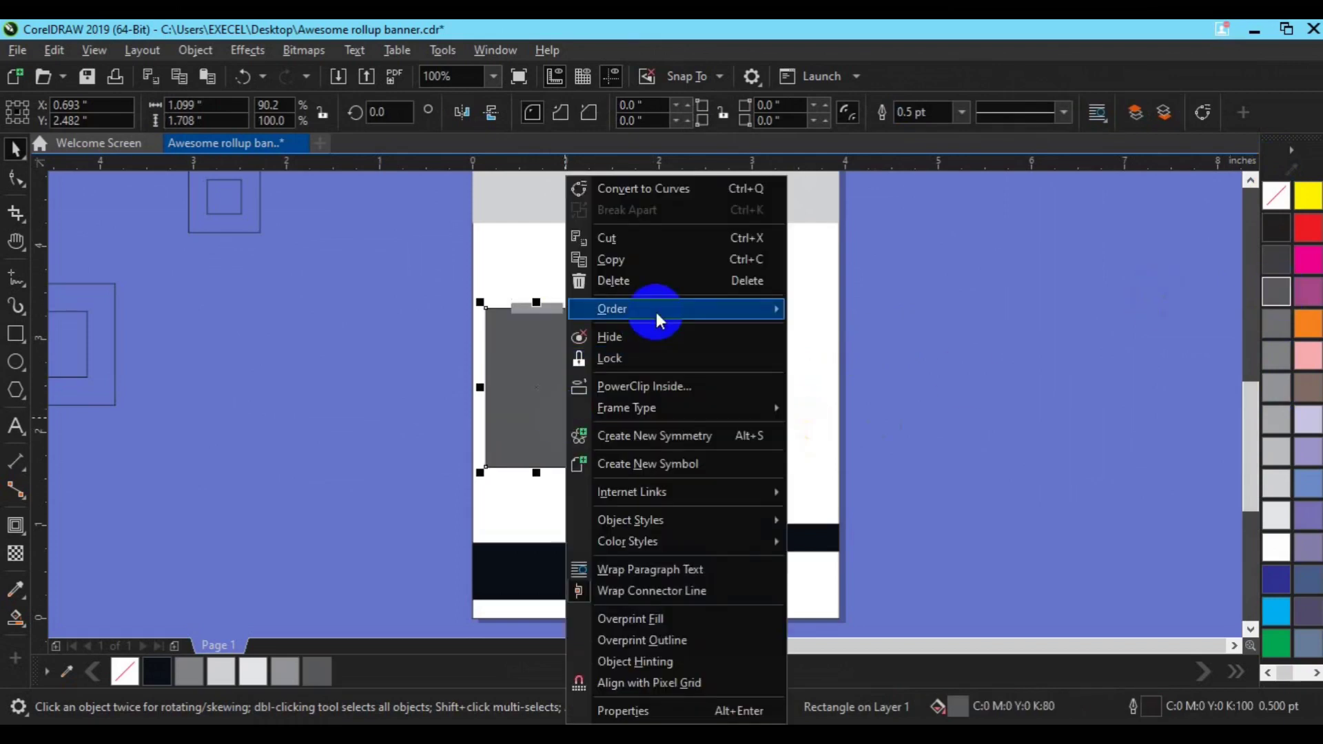
mouse_move(656, 312)
left_click(845, 316)
right_click(1283, 200)
left_click_drag(369, 298, 735, 508)
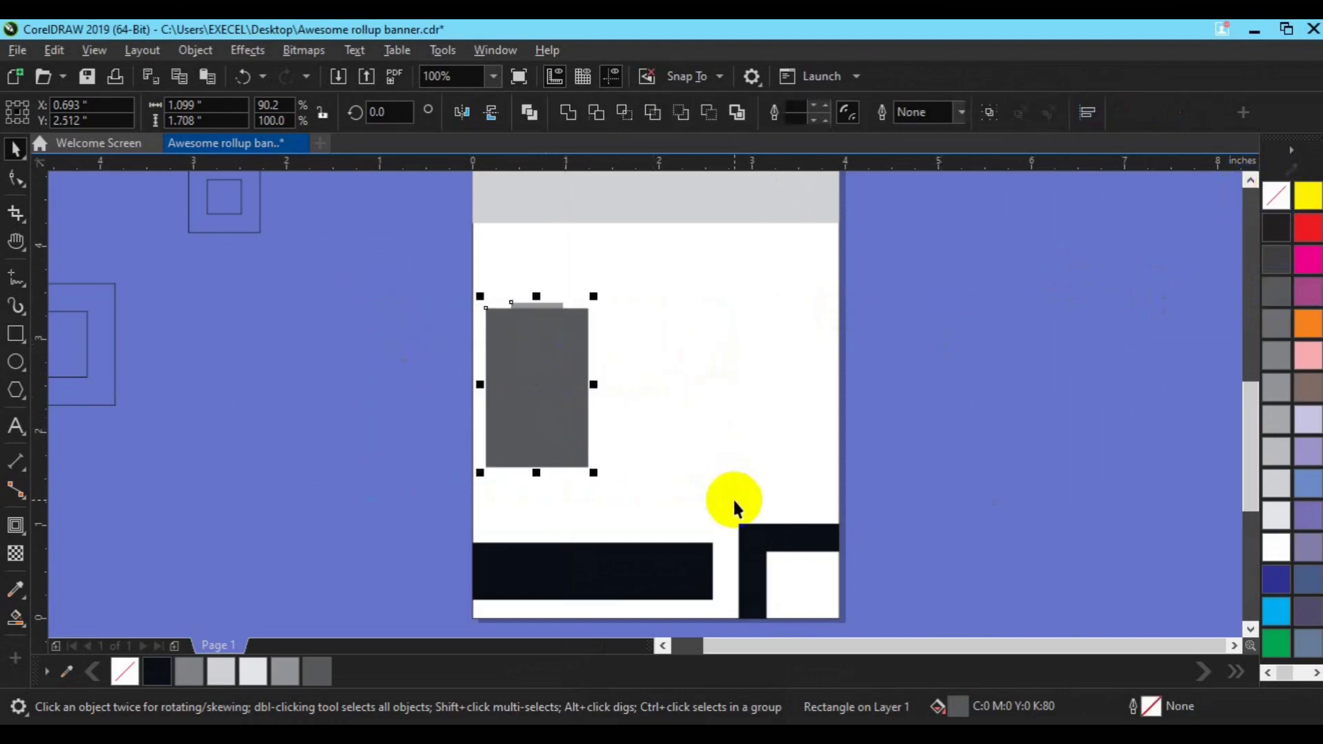
Group the panel with its tab, copy it twice to the right, and select all three with the page for alignment.
key("ctrl+g")
left_click_drag(534, 387, 657, 398)
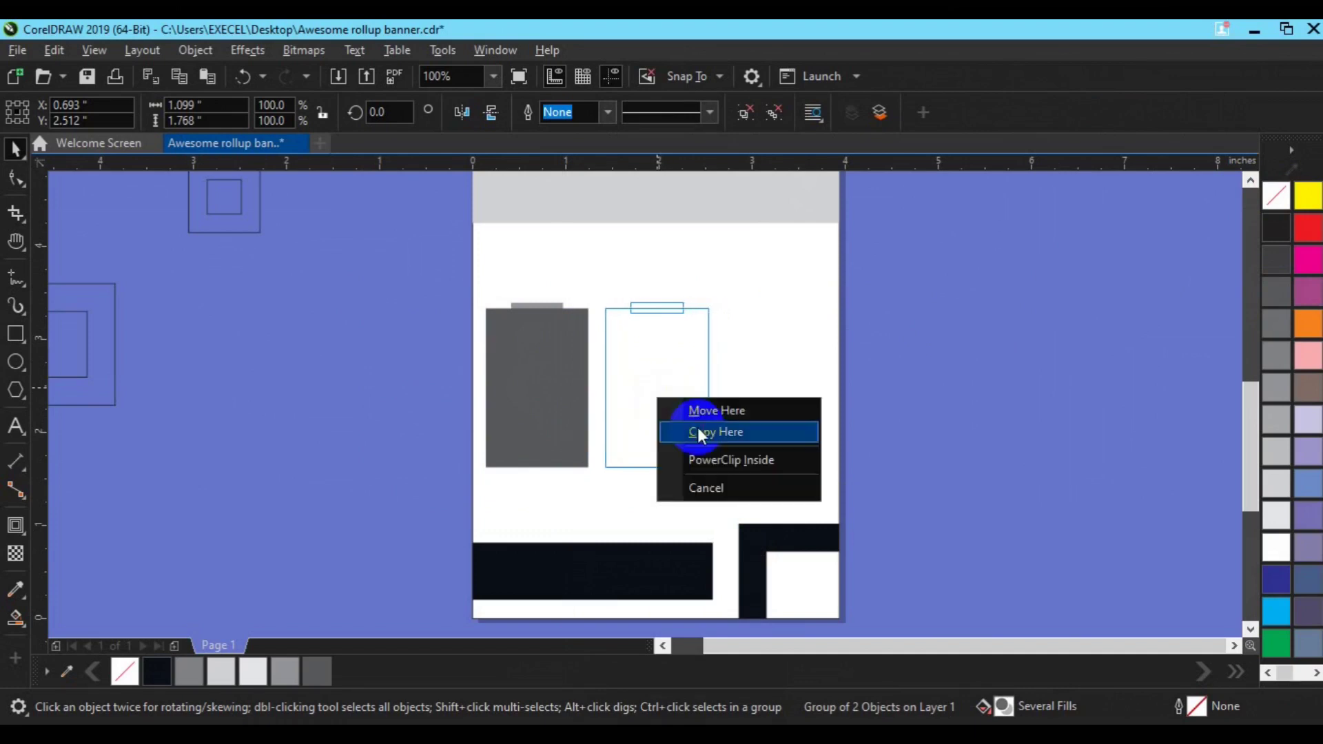
left_click(699, 433)
key("ctrl+r")
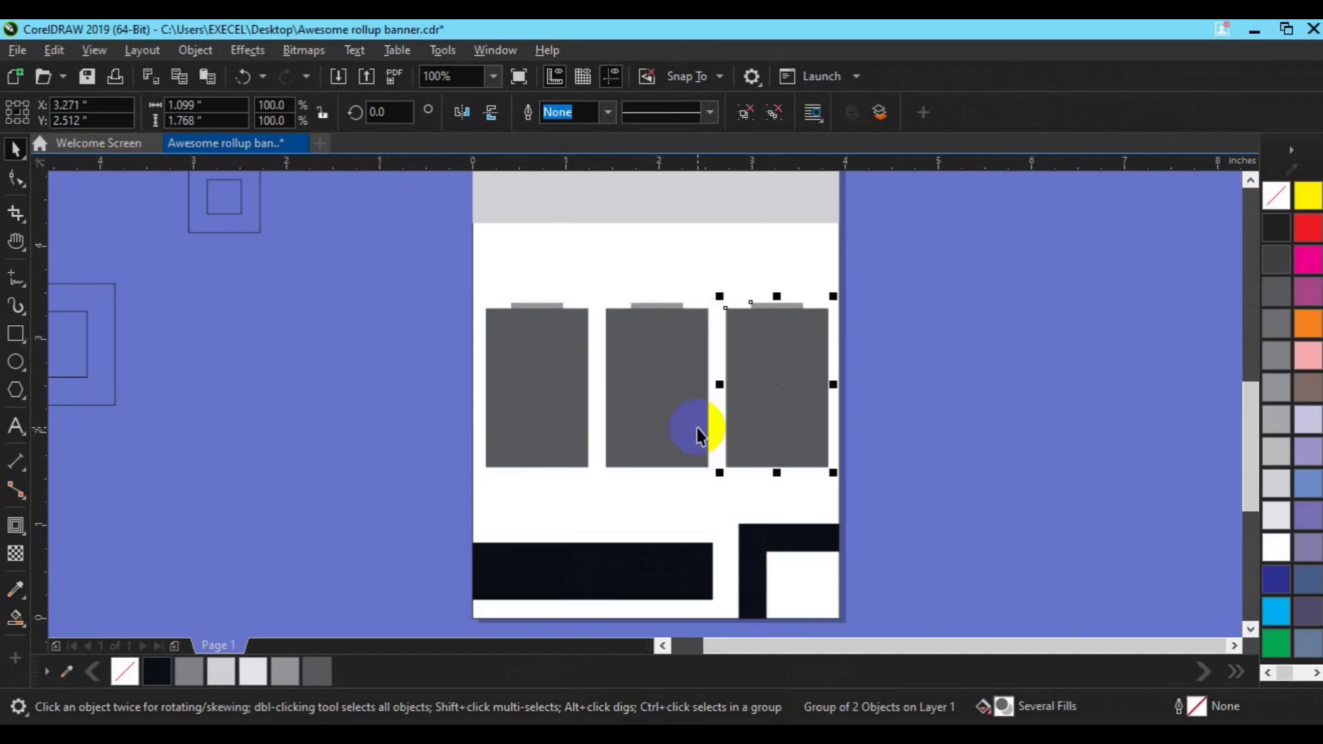
left_click(573, 441, "shift")
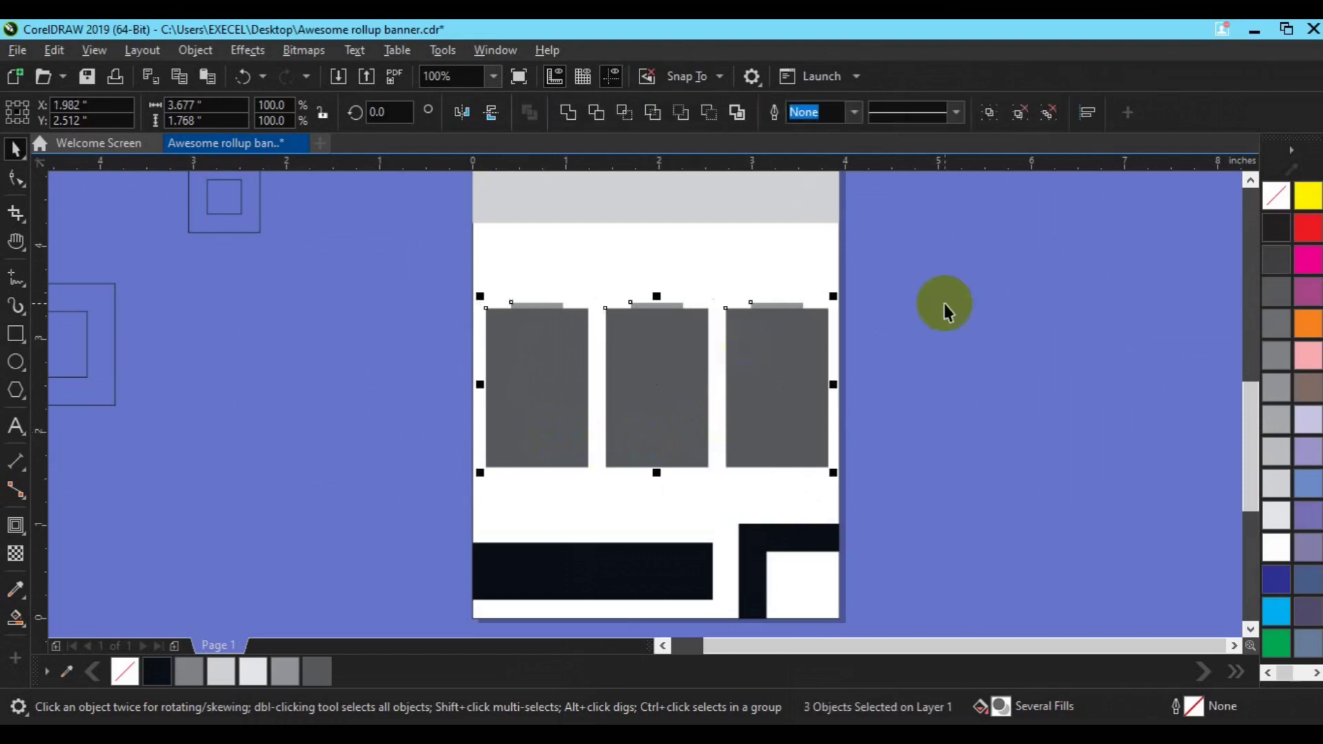
left_click(780, 410)
left_click(665, 426, "shift")
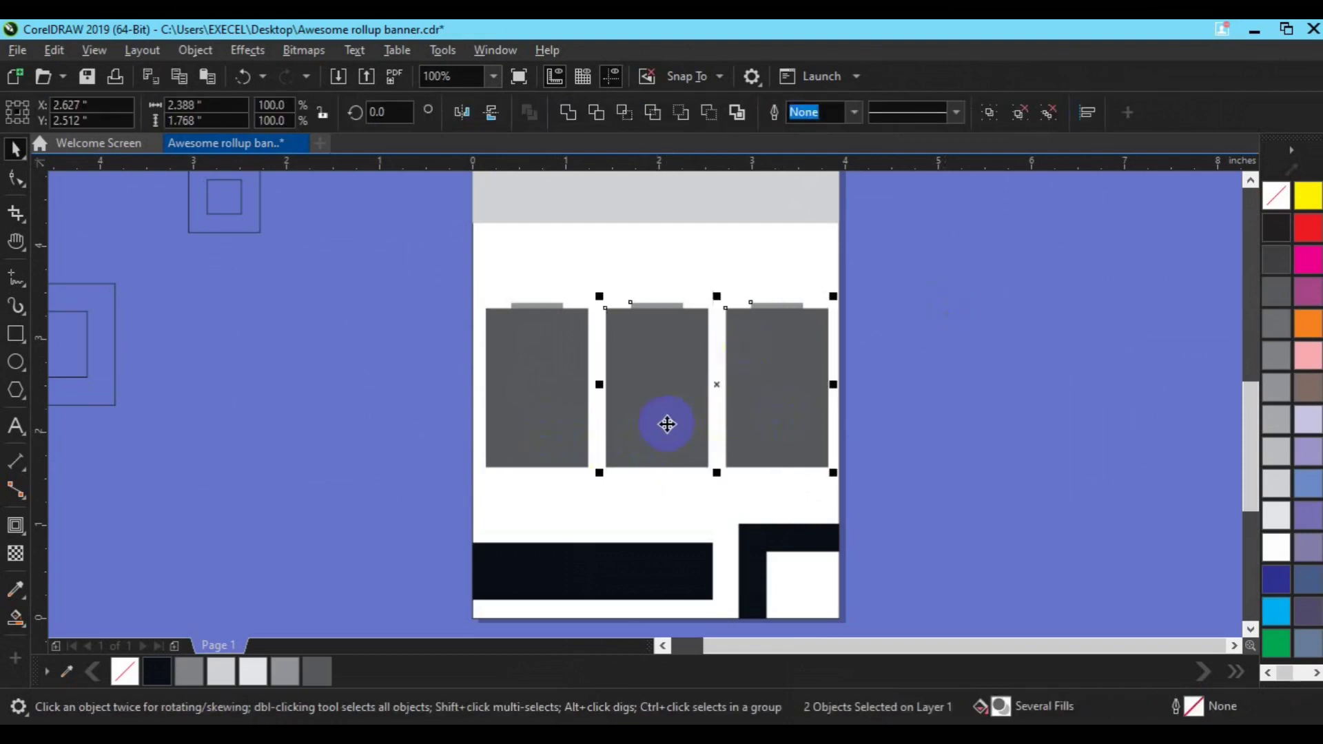
left_click(553, 423, "shift")
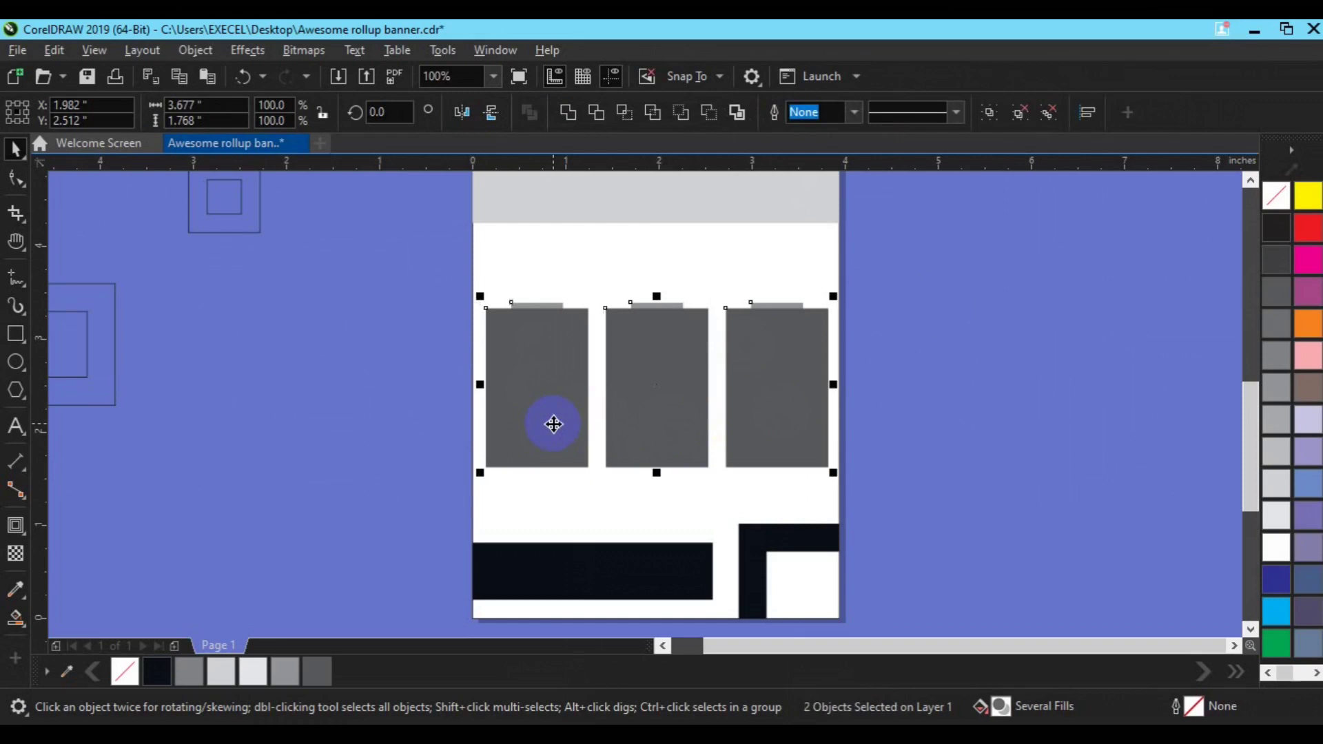
left_click(614, 502, "shift")
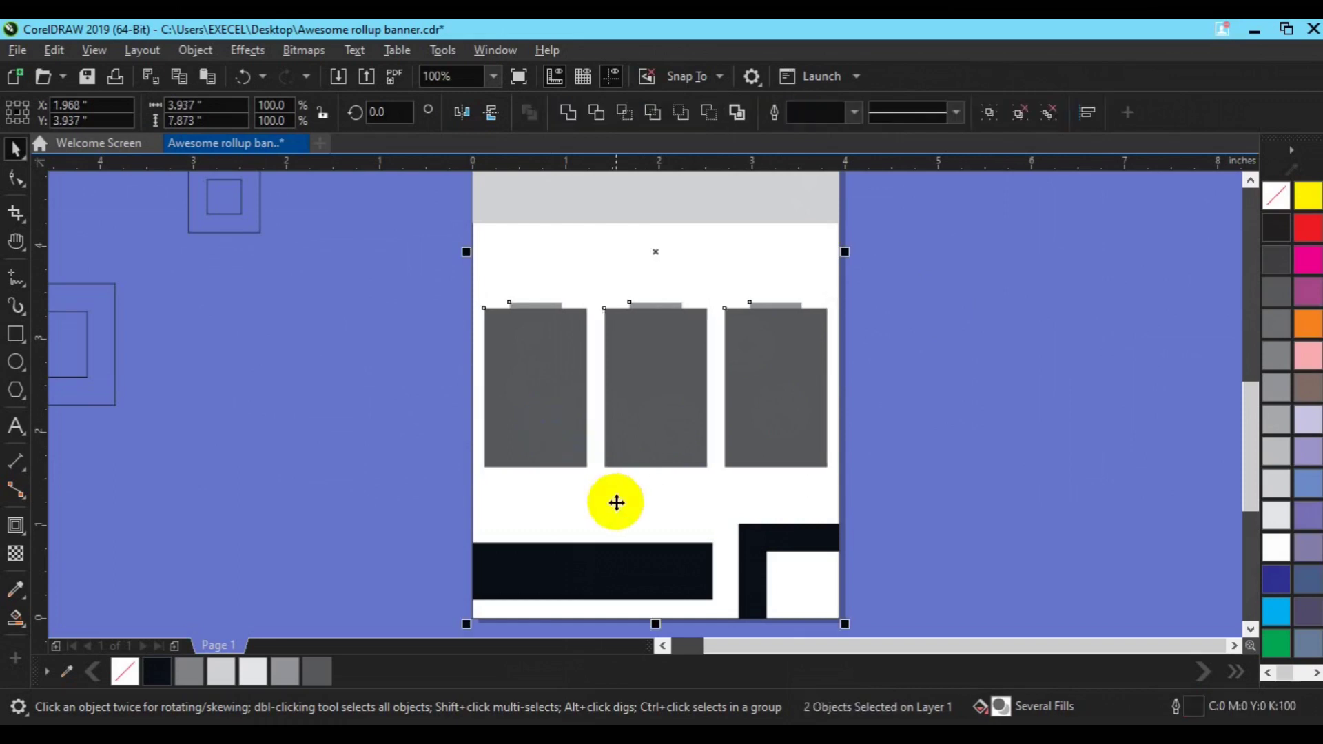
Stretch the light grey band downward to about 1.36 inches tall.
left_click(940, 429)
key("h")
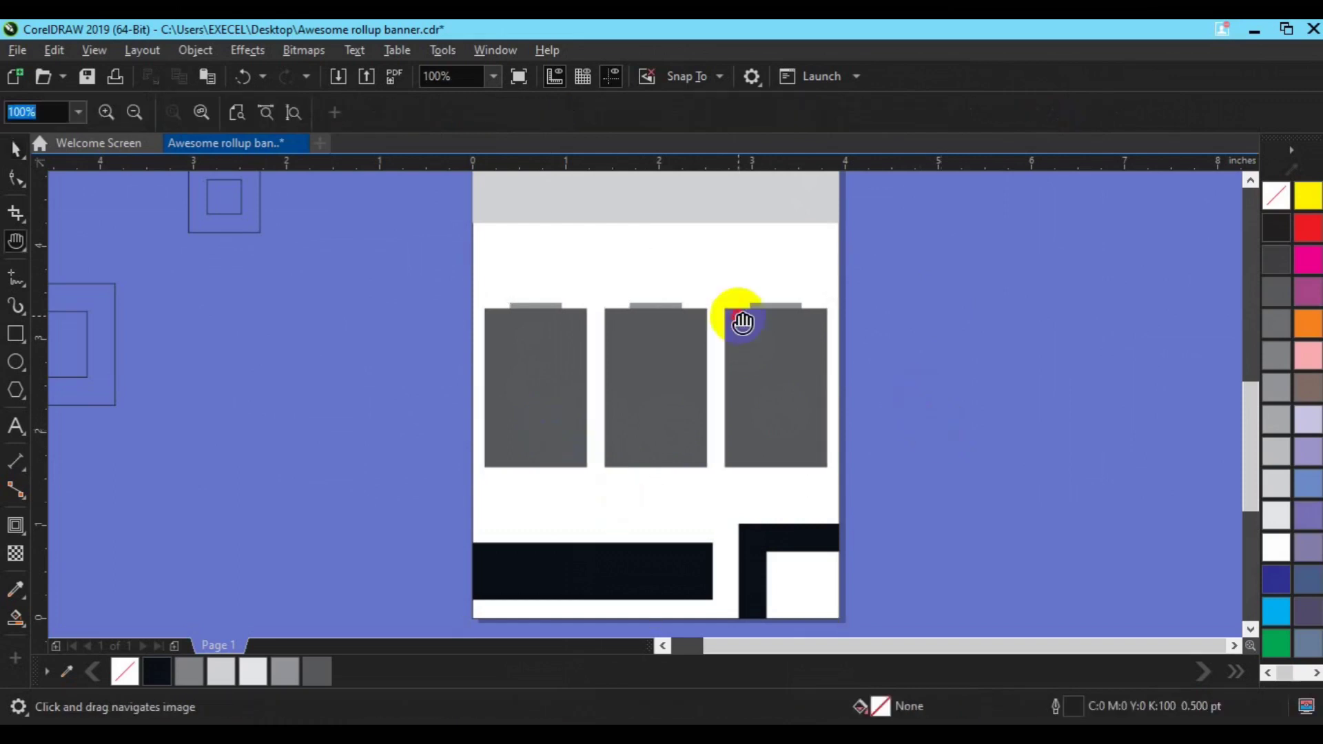
left_click_drag(739, 316, 750, 390)
key("space")
left_click(711, 270)
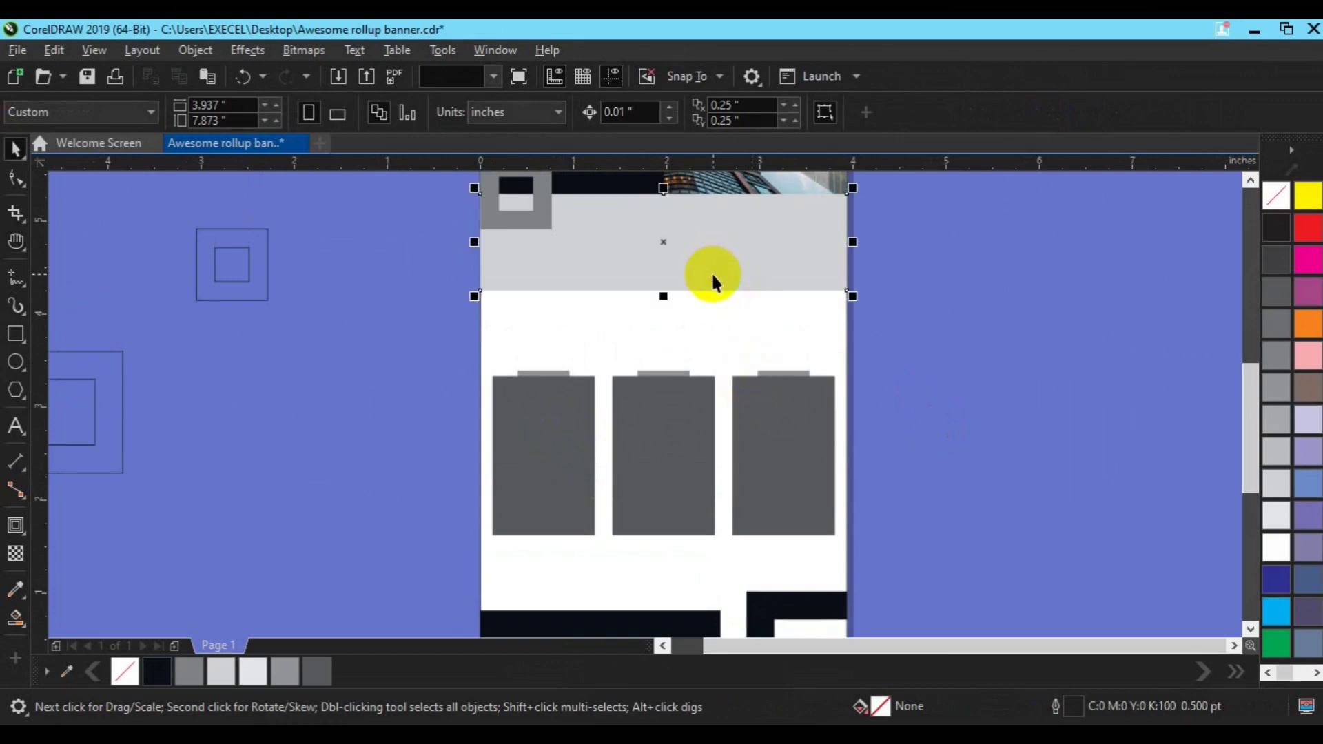
left_click_drag(665, 302, 664, 325)
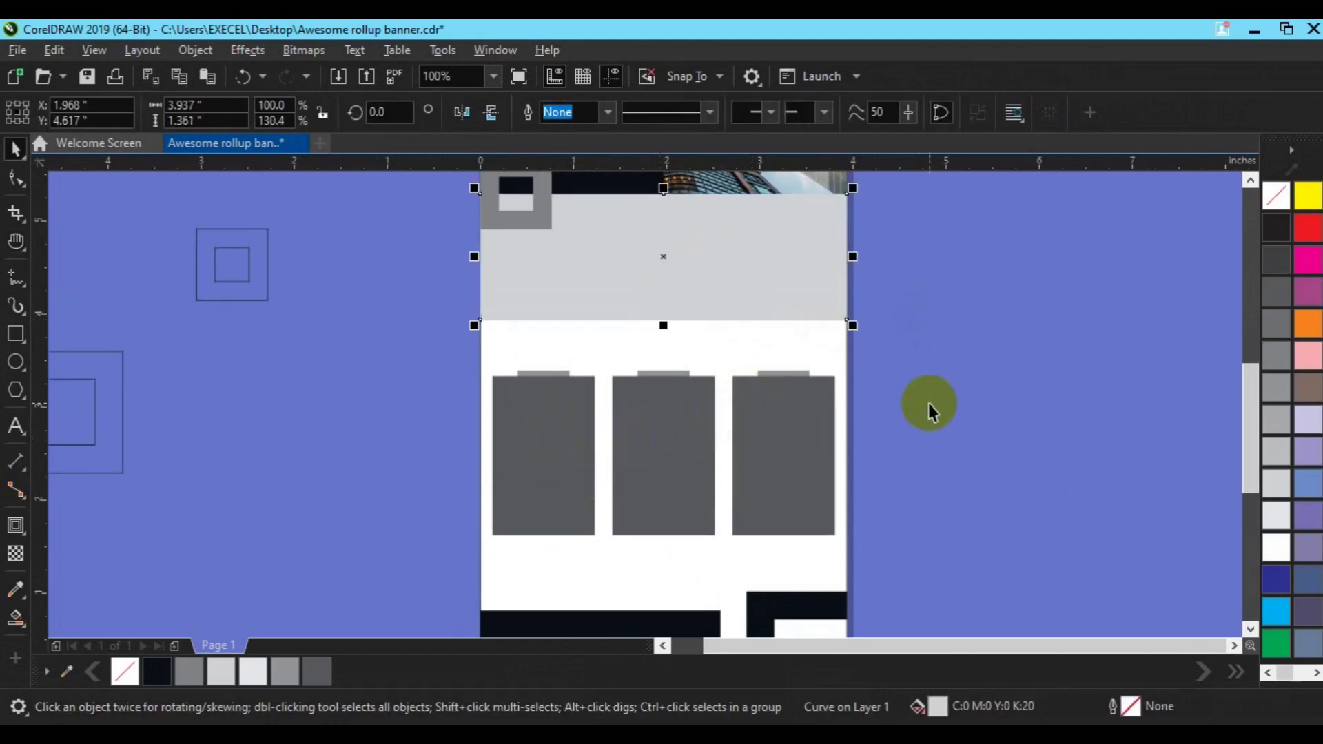
key("Escape")
scroll(791, 523, "down", 2)
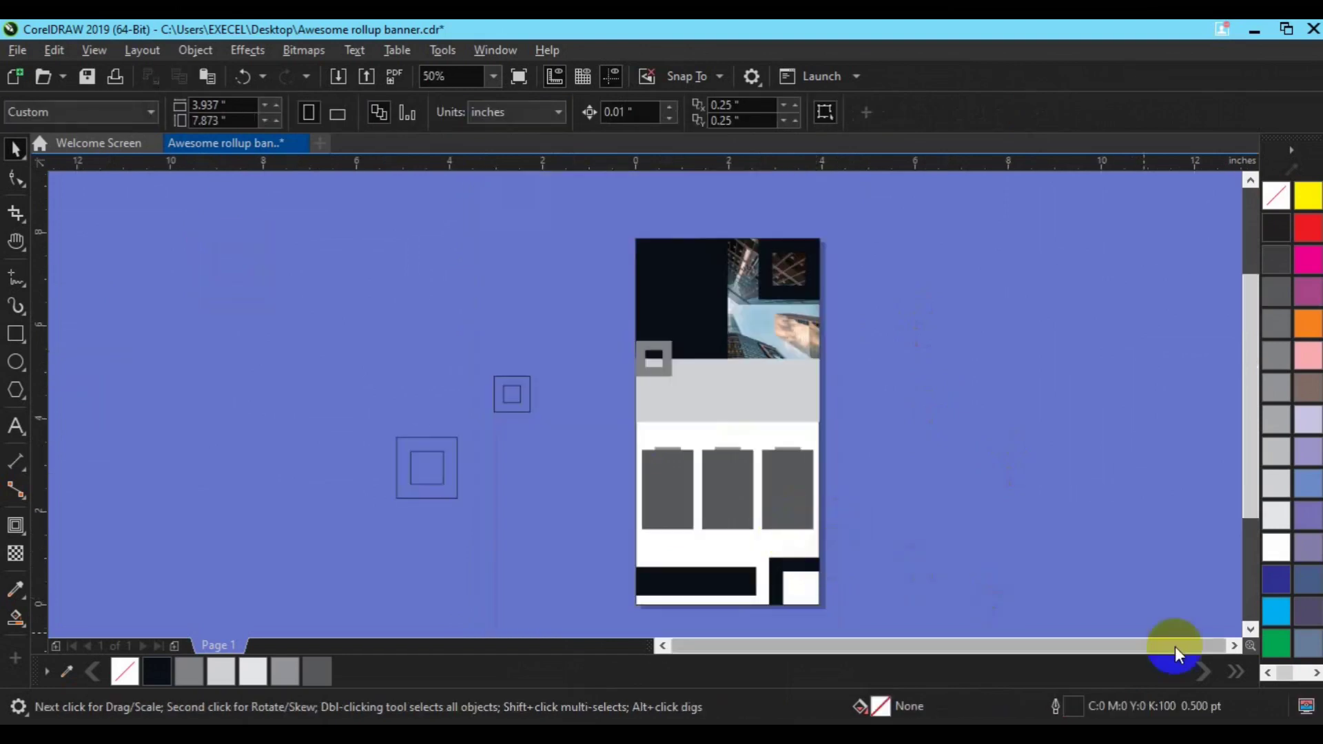
scroll(1226, 648, "up", 1)
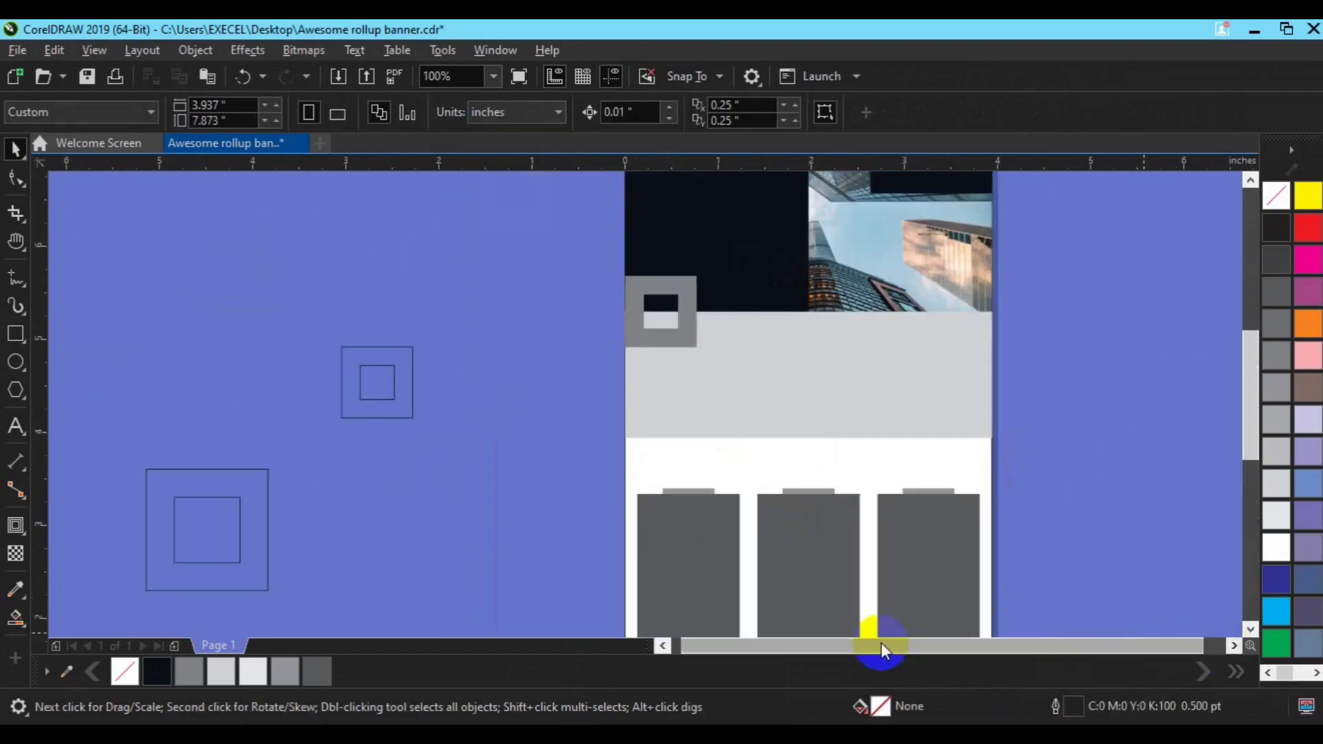
key("h")
left_click_drag(910, 629, 713, 378)
key("space")
left_click(747, 395)
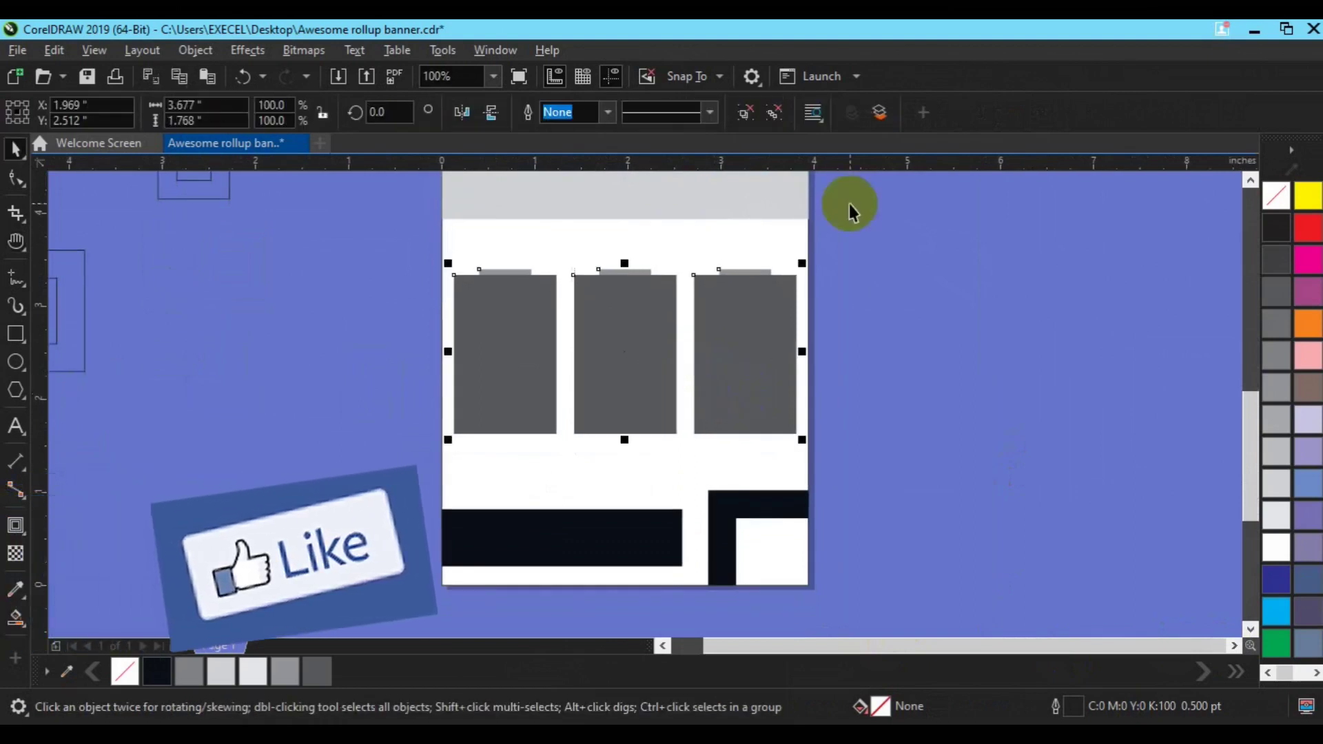
Ungroup the panels and fill the right panel light green.
left_click(772, 116)
left_click(962, 411)
left_click(746, 378)
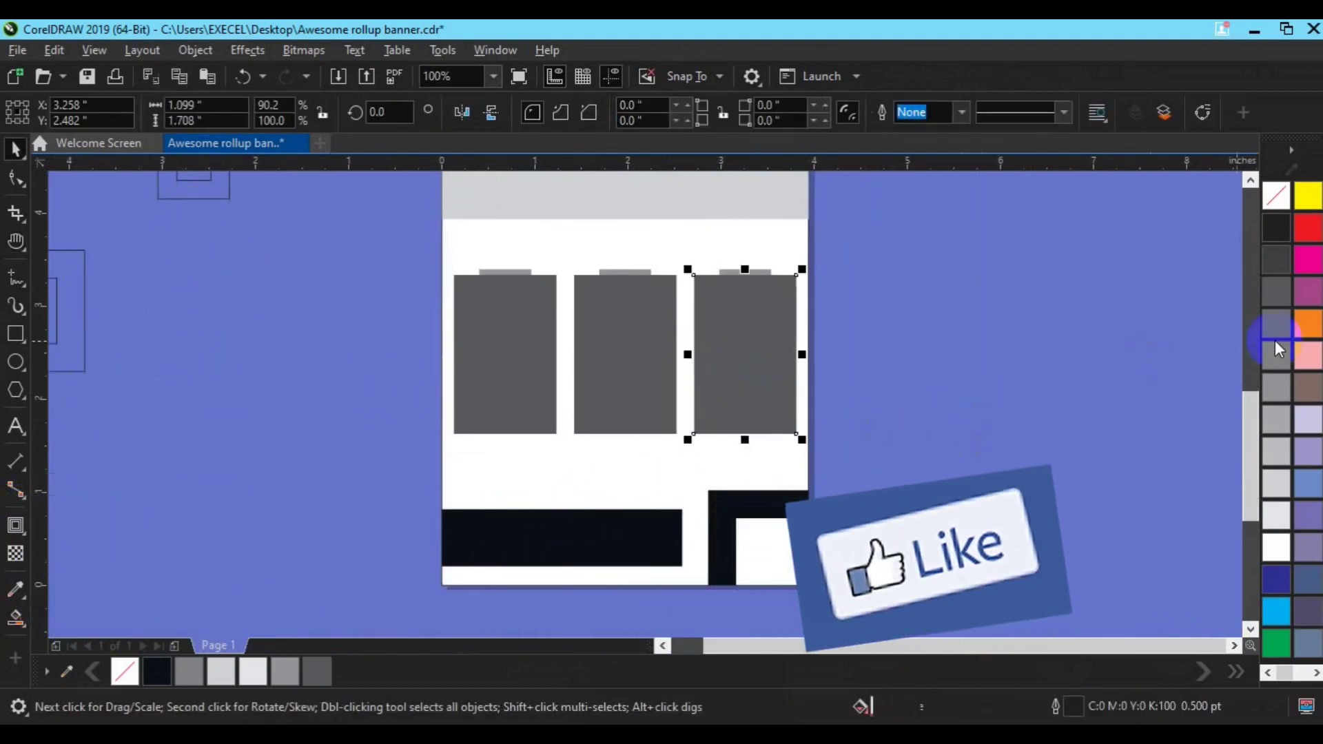
left_click(1279, 646)
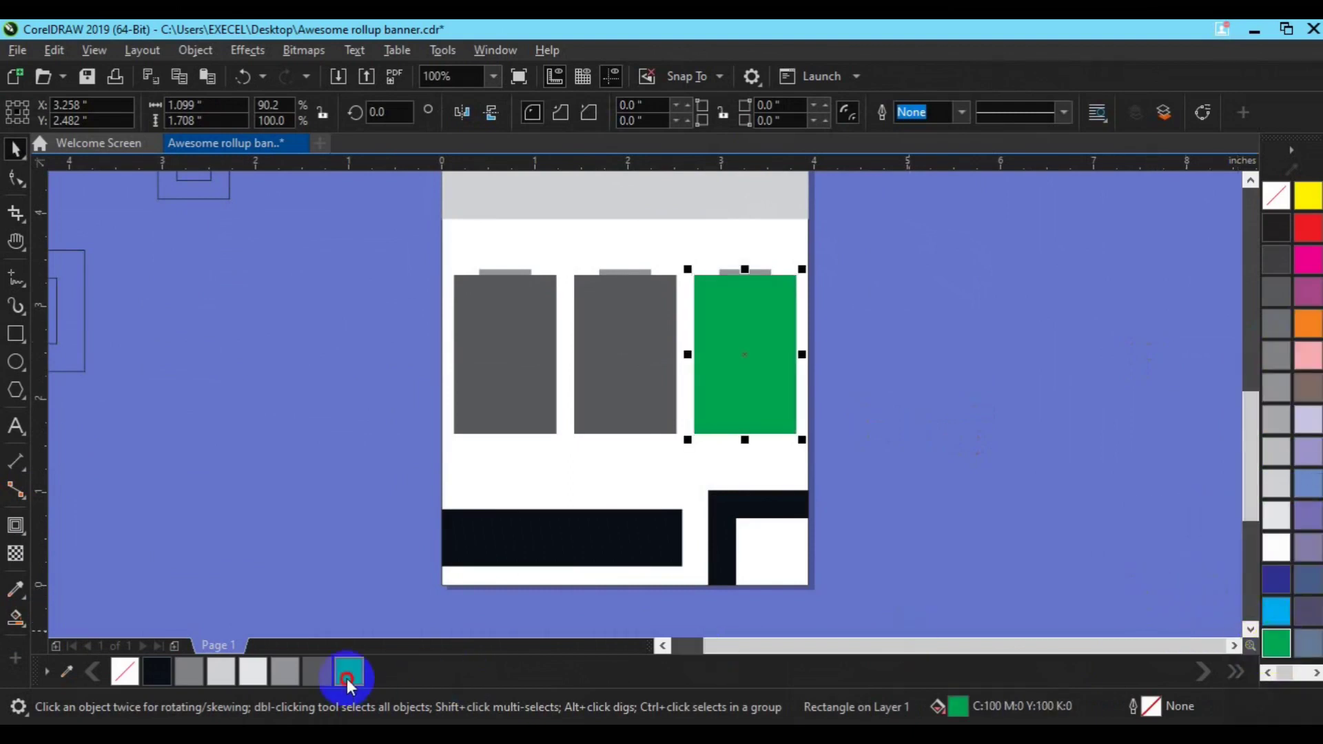
left_click(347, 680)
left_click(374, 702)
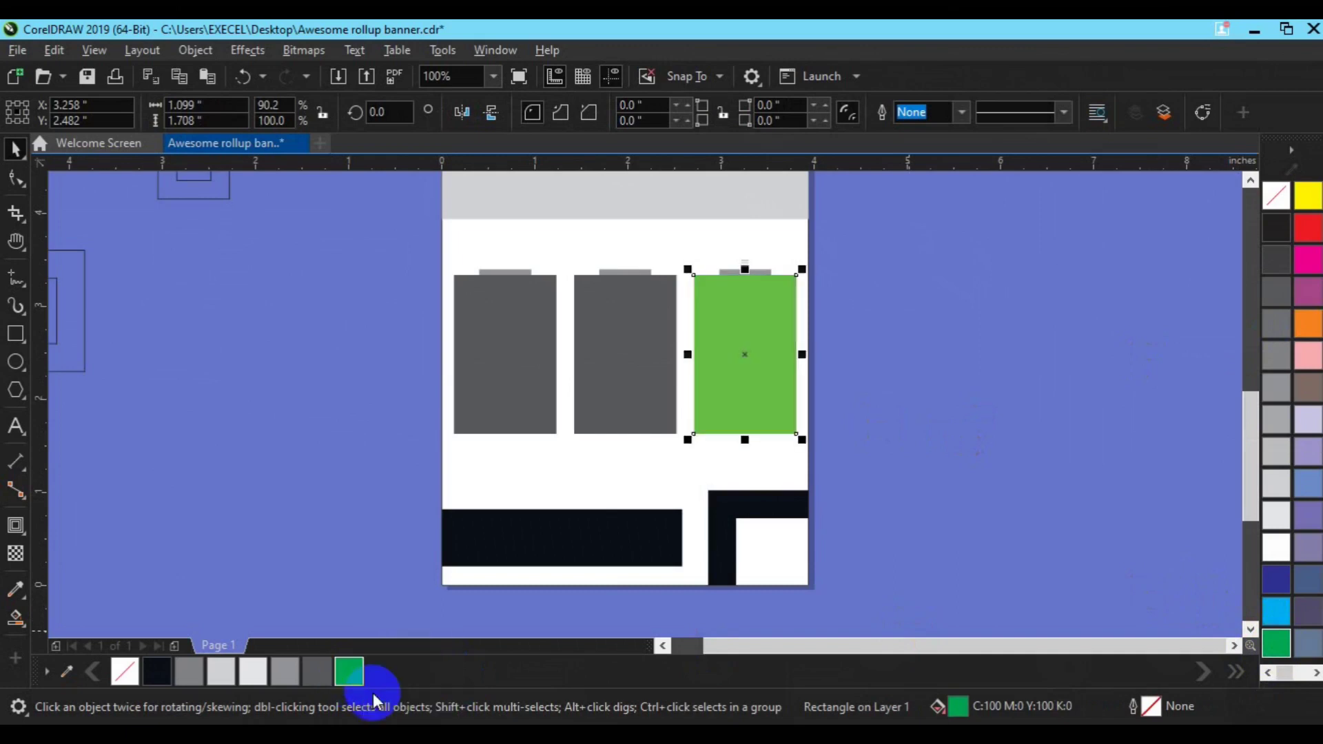
Make the tabs above the right, middle and left panels dark green.
left_click(740, 267)
left_click(740, 271)
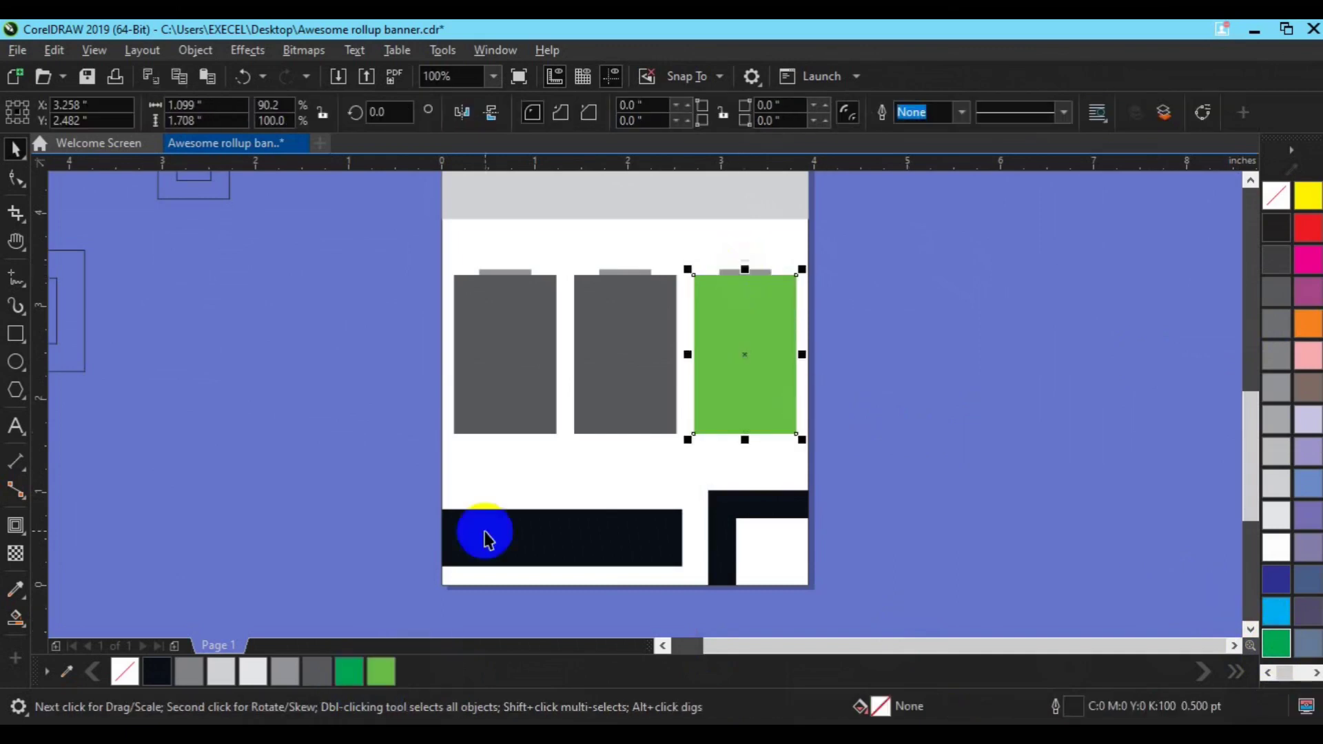
left_click(815, 276)
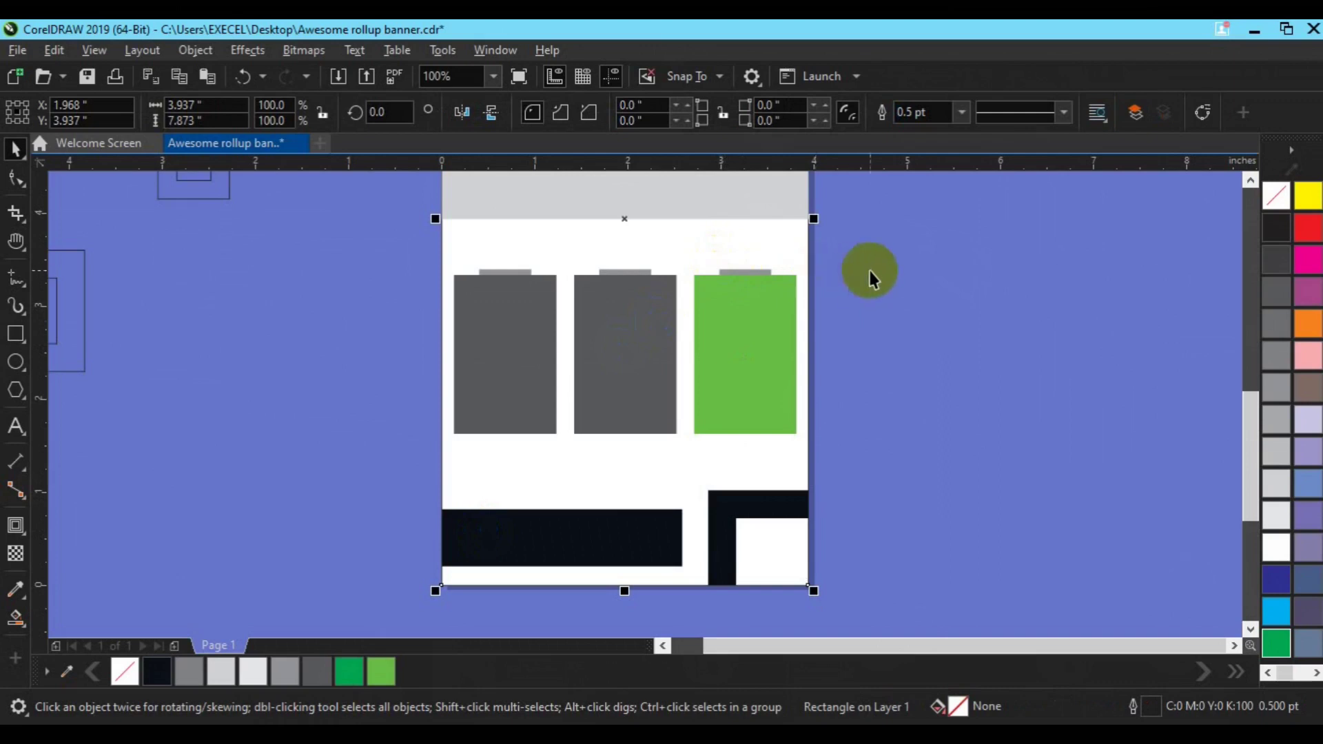
left_click(763, 269)
left_click(349, 672)
left_click(616, 273)
left_click(348, 672)
left_click(517, 273)
left_click(350, 672)
Fill the middle panel dark green with a light green tab, the left panel light green, and the bottom bar green.
left_click(348, 672)
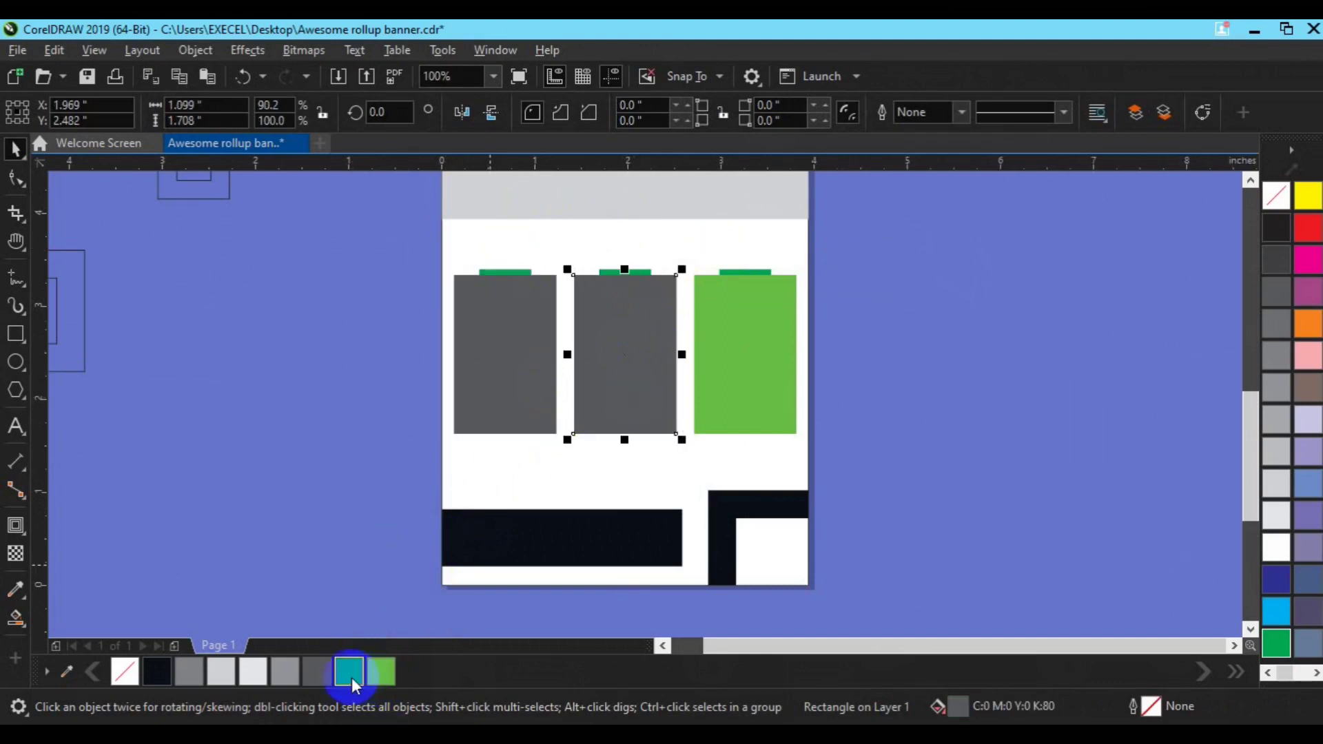
left_click(378, 672)
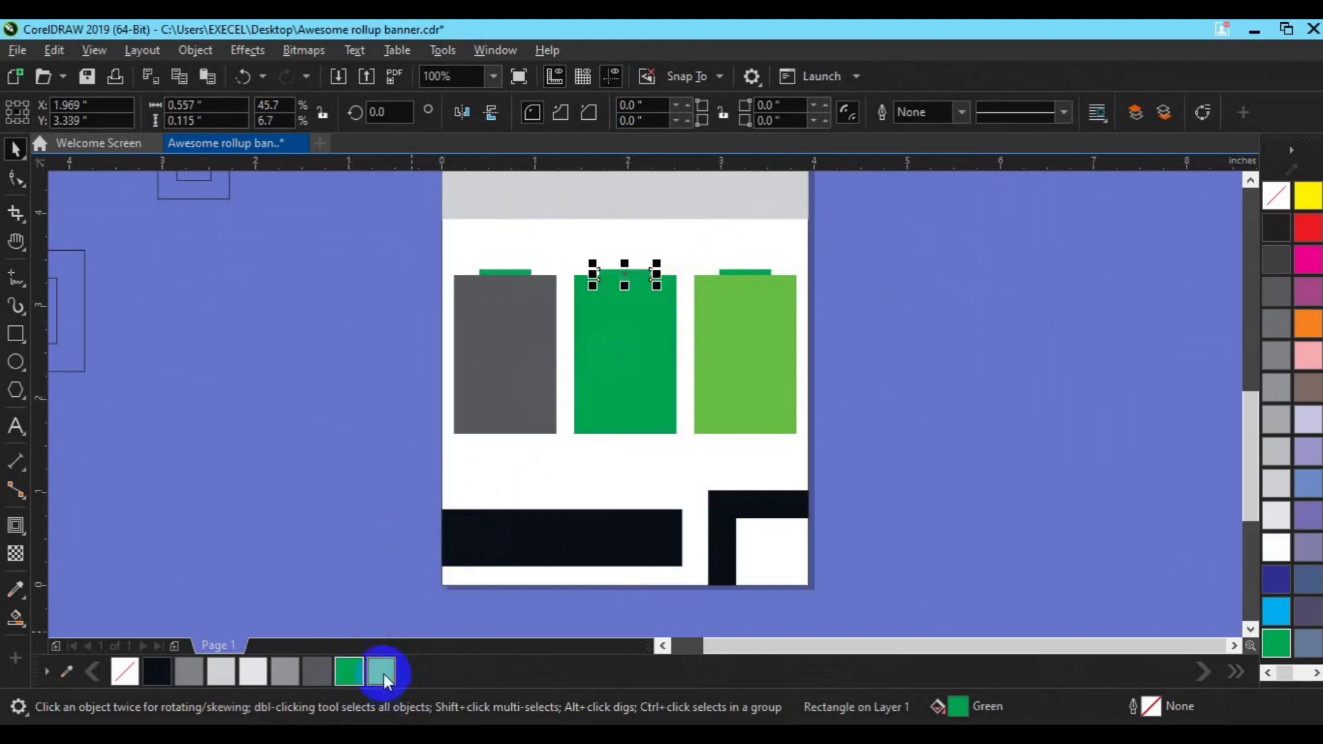
left_click(508, 375)
left_click(376, 670)
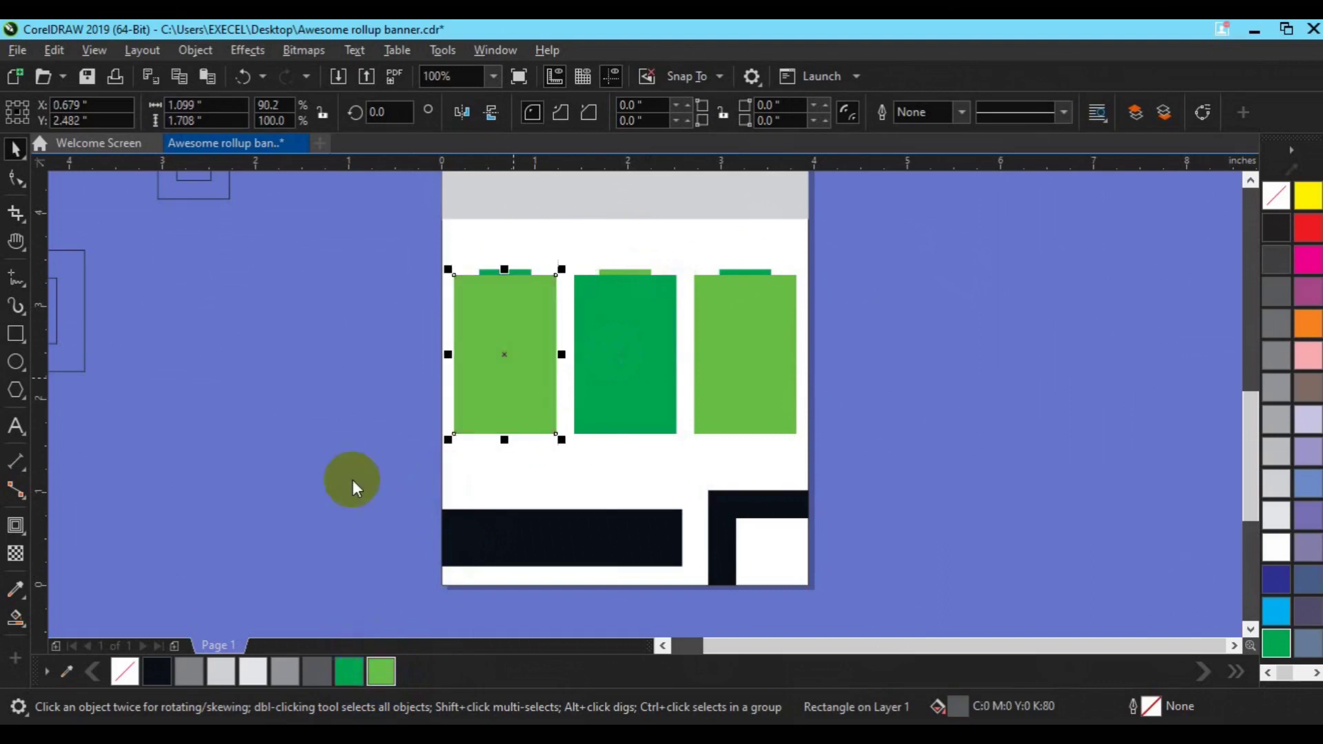
left_click(516, 532)
left_click(348, 672)
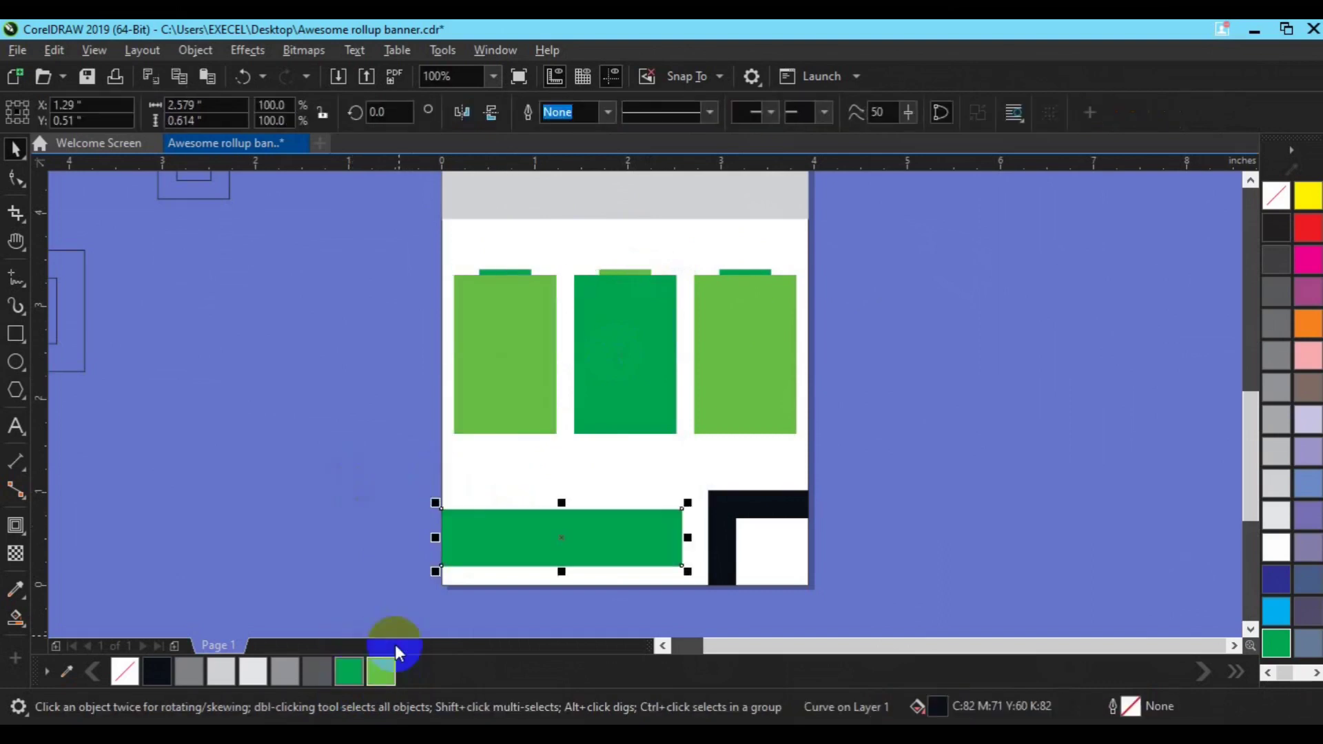
left_click(755, 530)
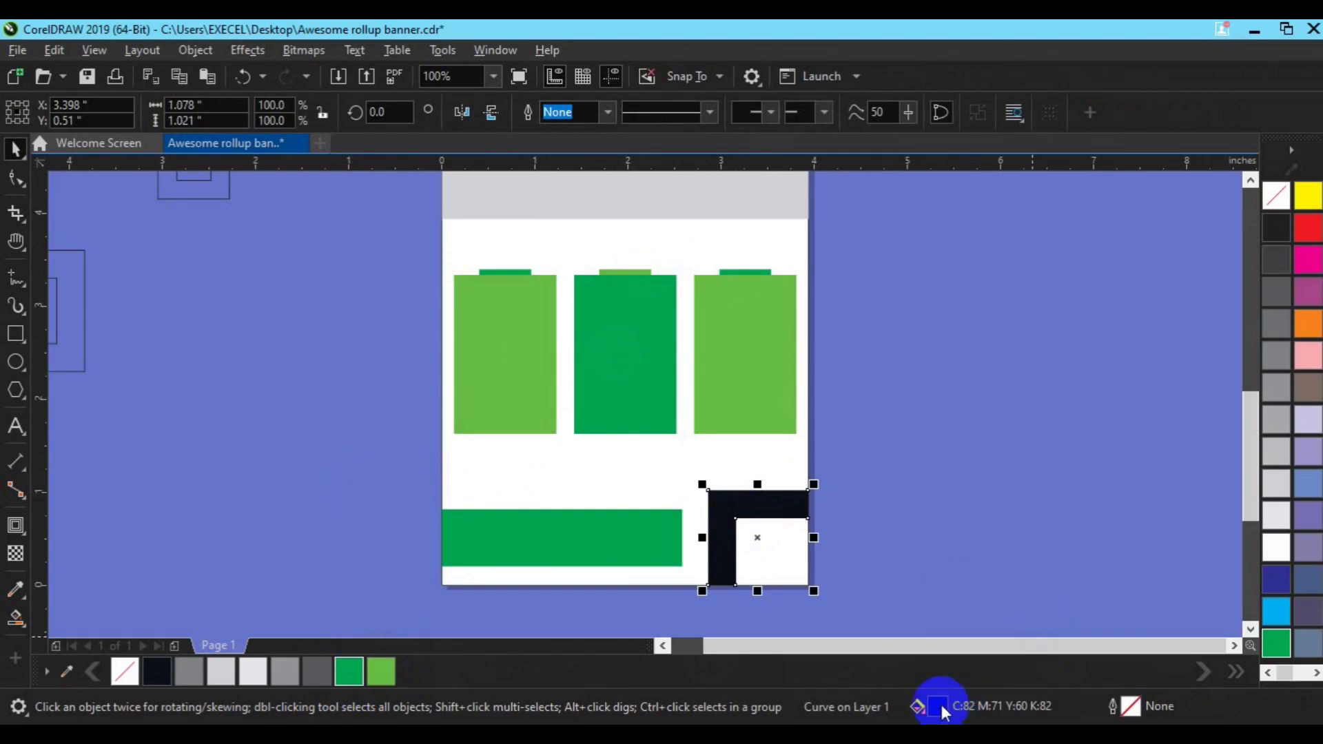
double_click(941, 708)
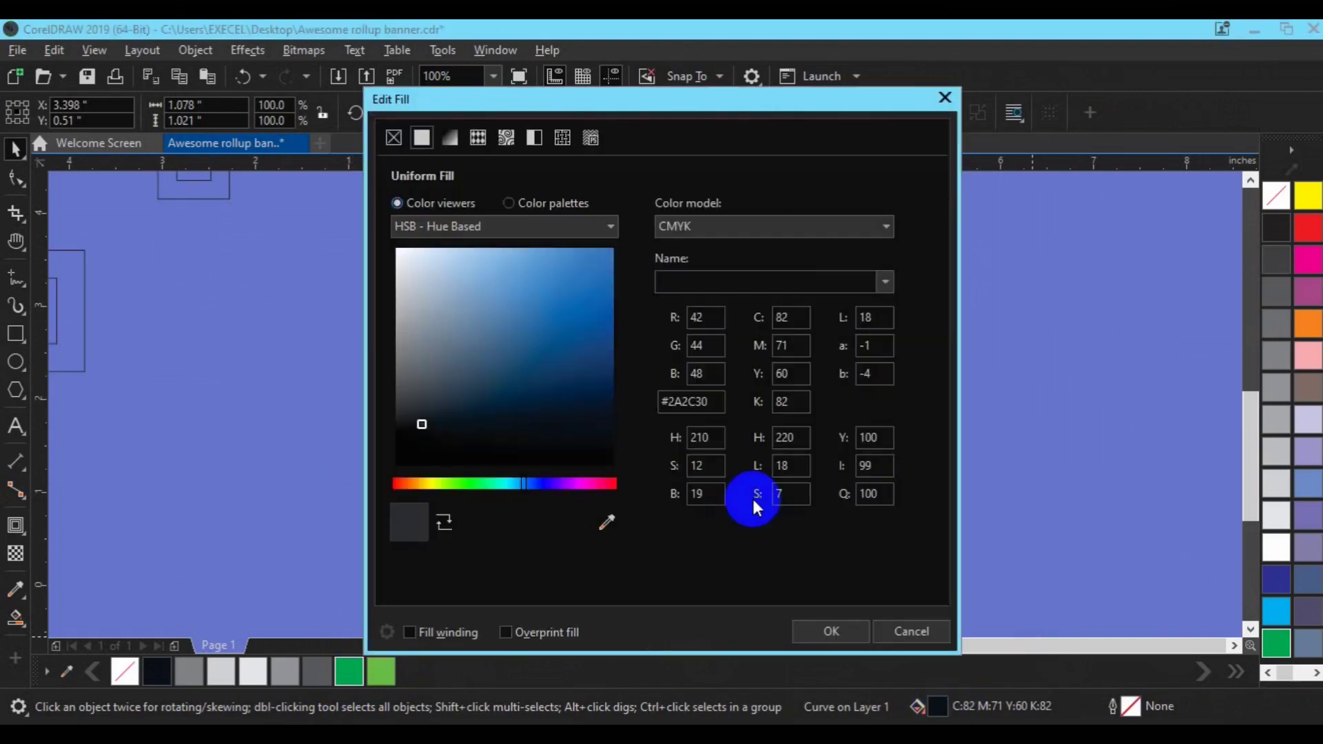
left_click_drag(714, 107, 1102, 40)
left_click(1193, 554)
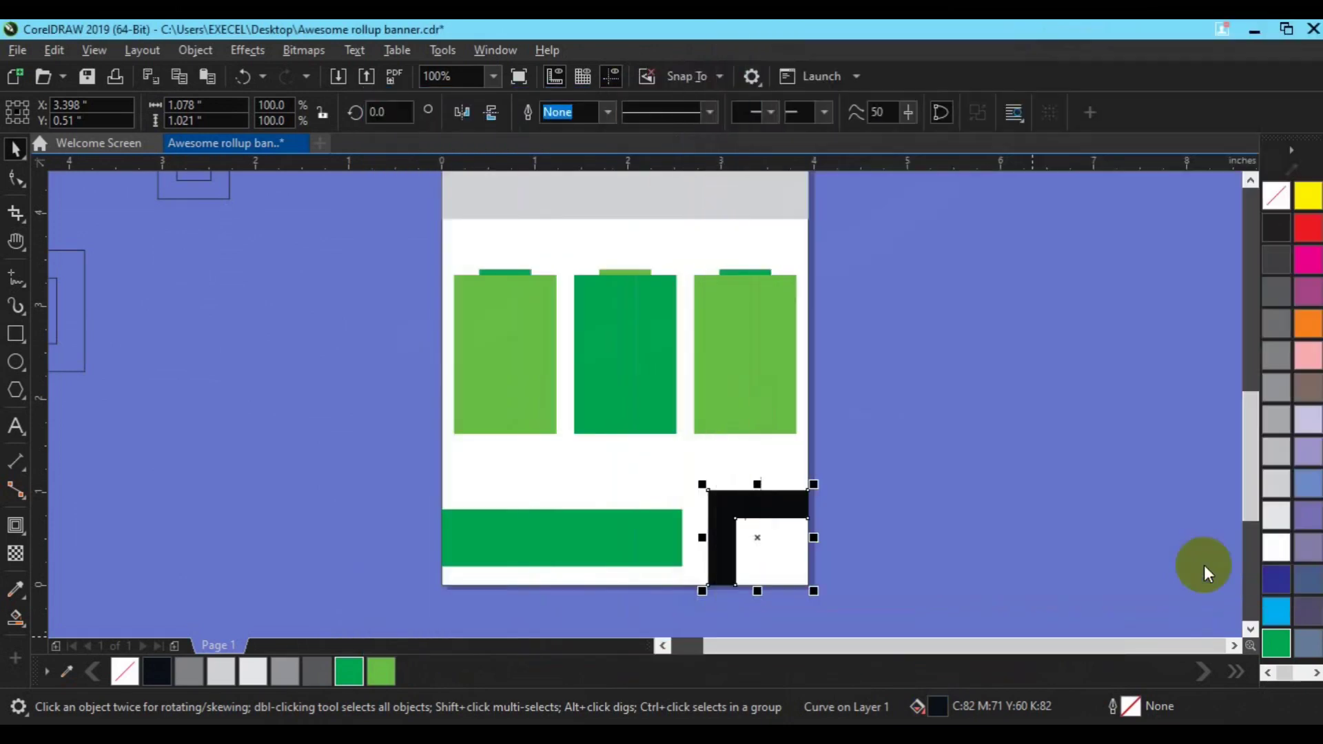
key("h")
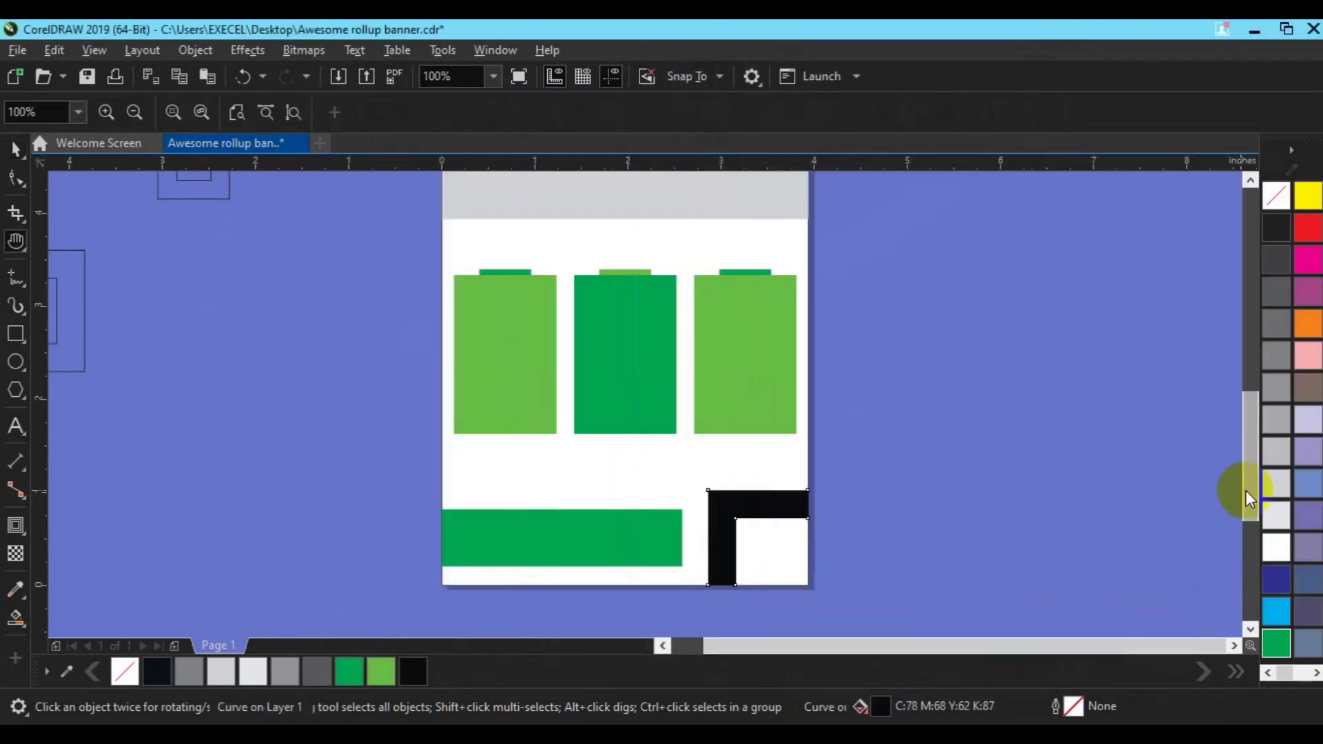
left_click_drag(688, 360, 703, 510)
Fill the small square frame on the dark header green.
left_click_drag(748, 336, 747, 472)
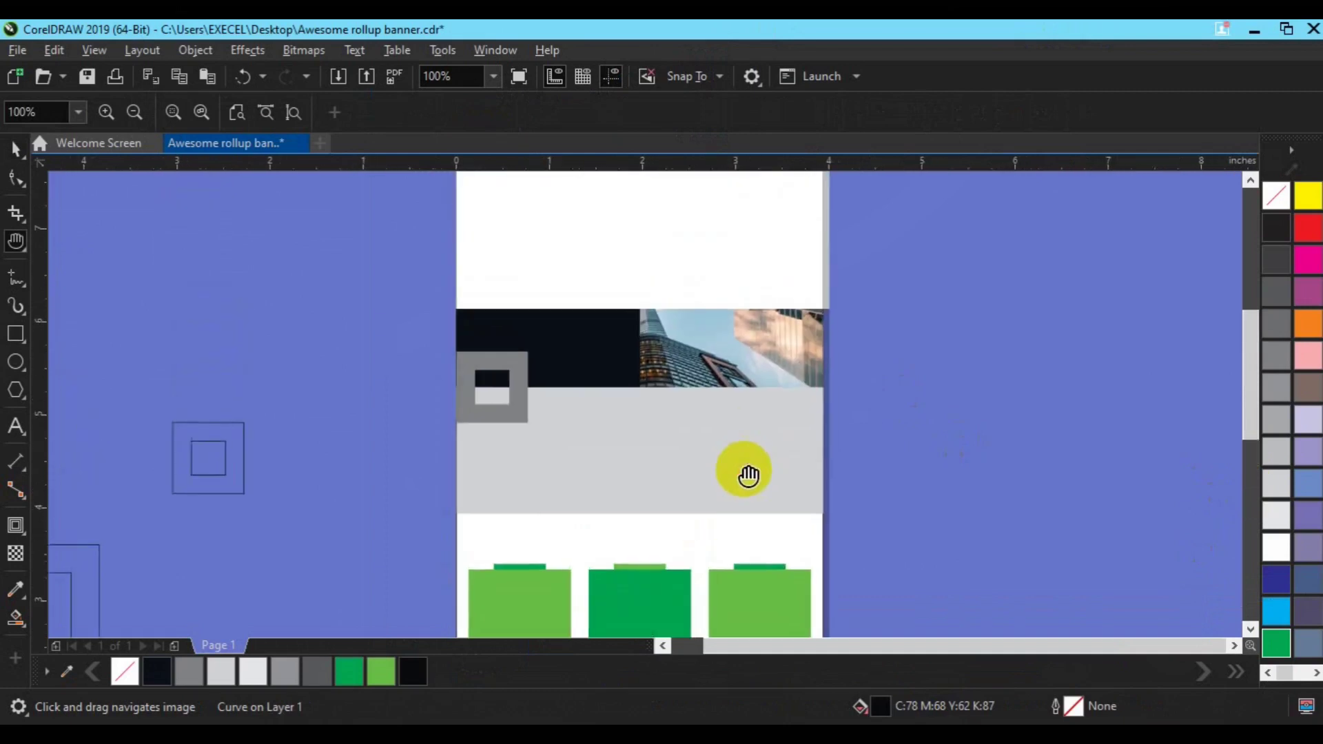
key("space")
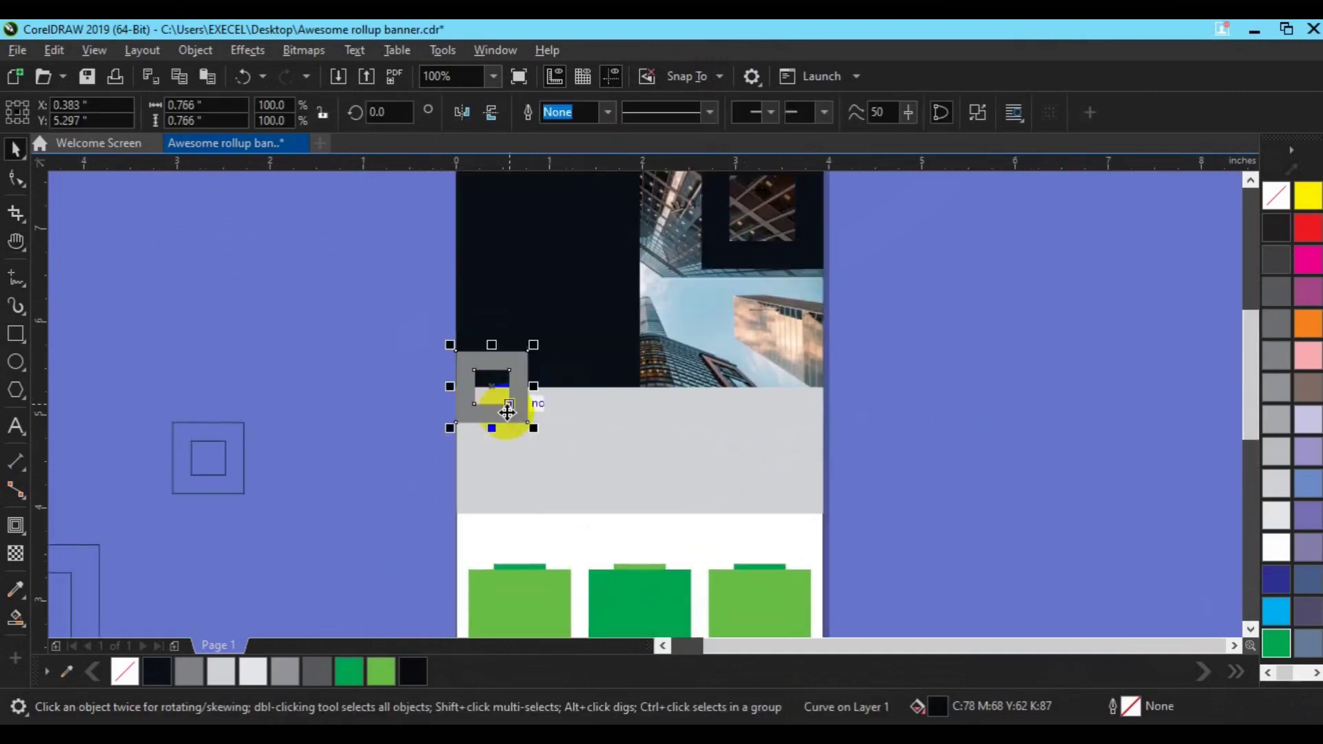
left_click(349, 671)
left_click(714, 542, "shift")
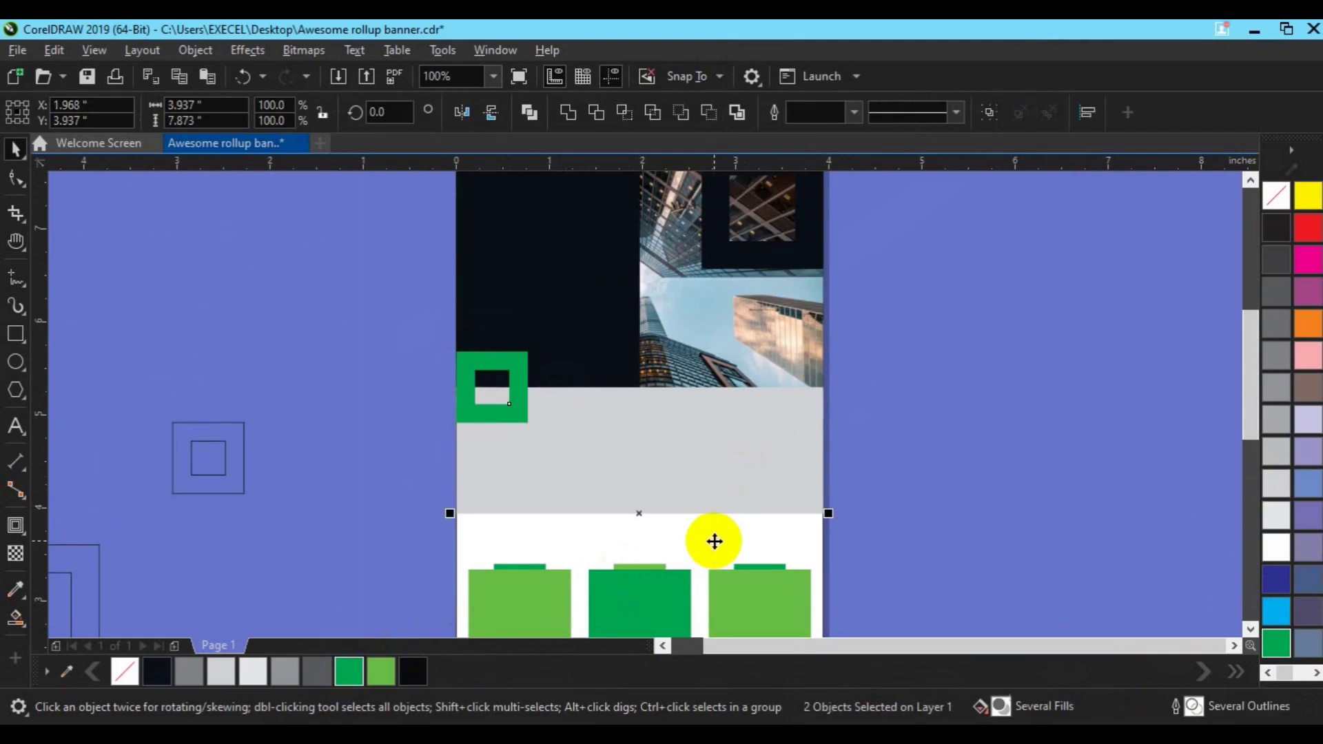
left_click(860, 453)
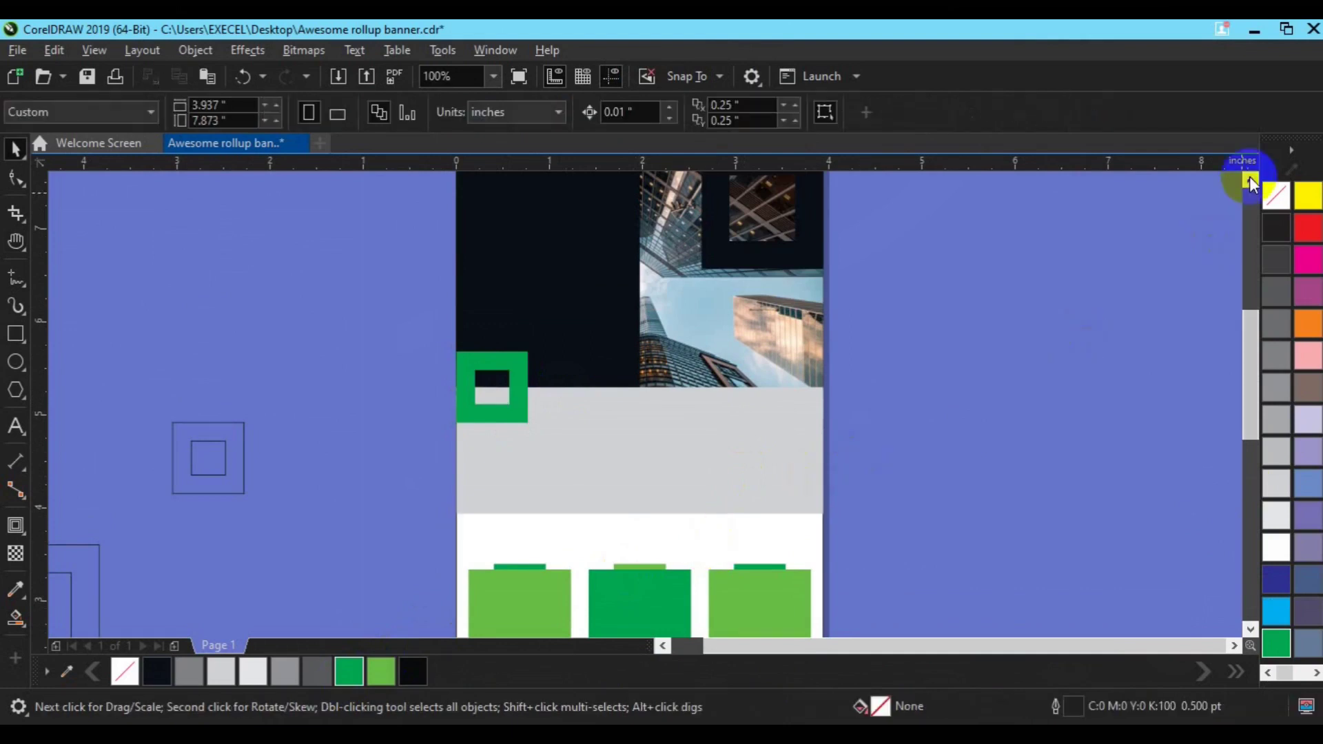
Make the frame over the top-right photo light green.
left_click(1250, 180)
left_click(783, 335)
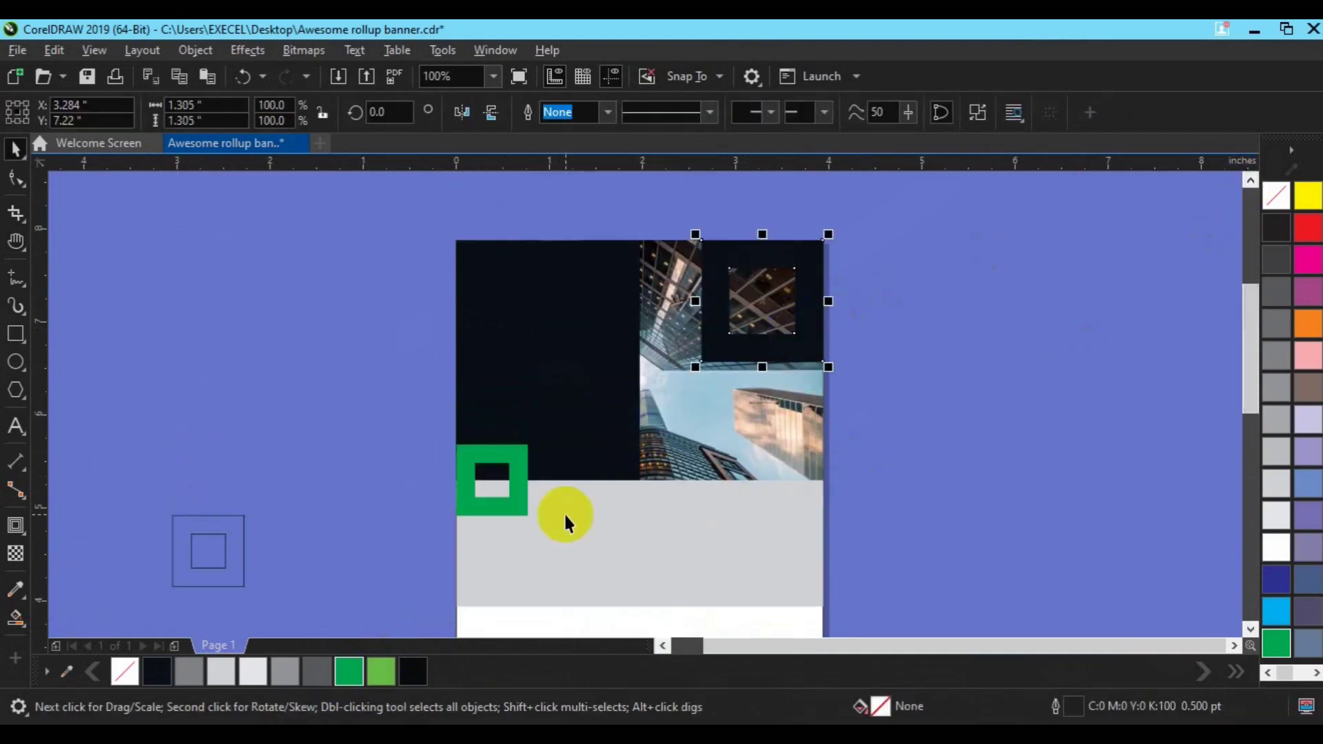
left_click(377, 672)
left_click(605, 390)
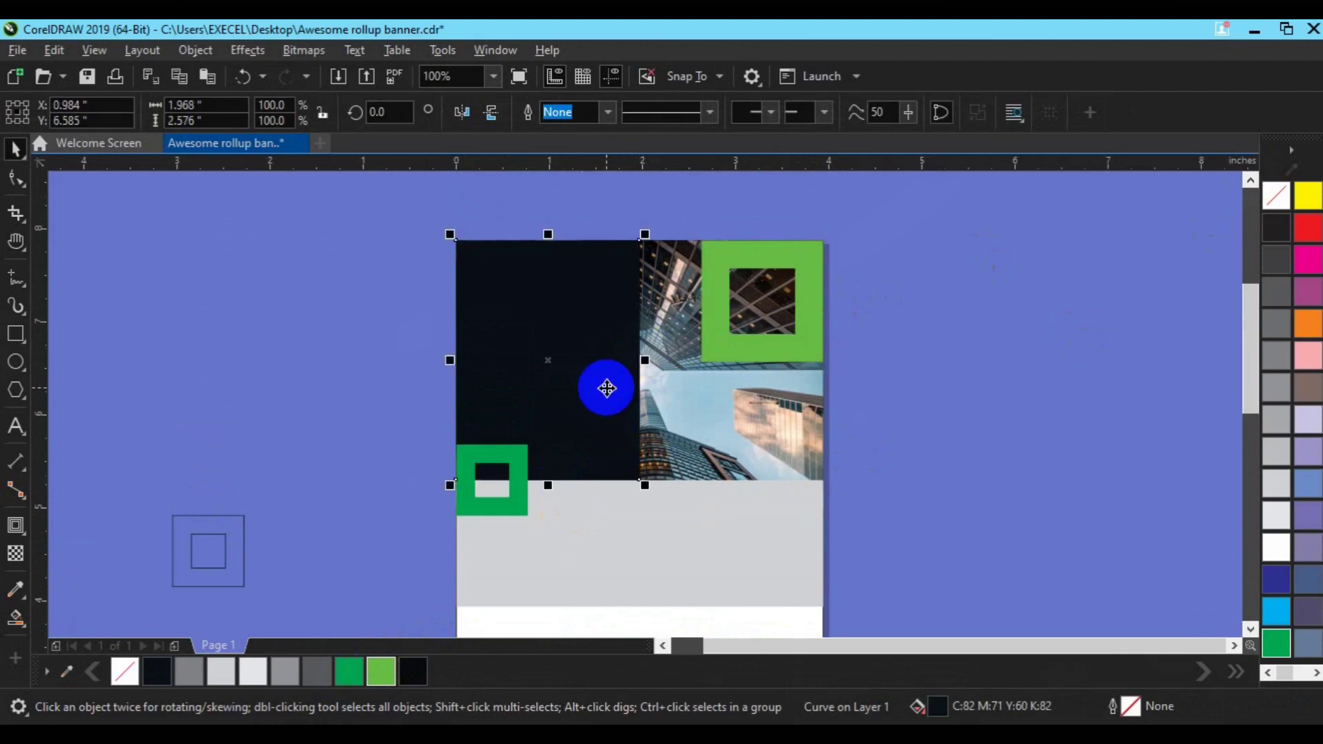
Try the Difference, Subtract and Color blend modes on the dark panel, tinting the photo's left half green.
left_click(15, 554)
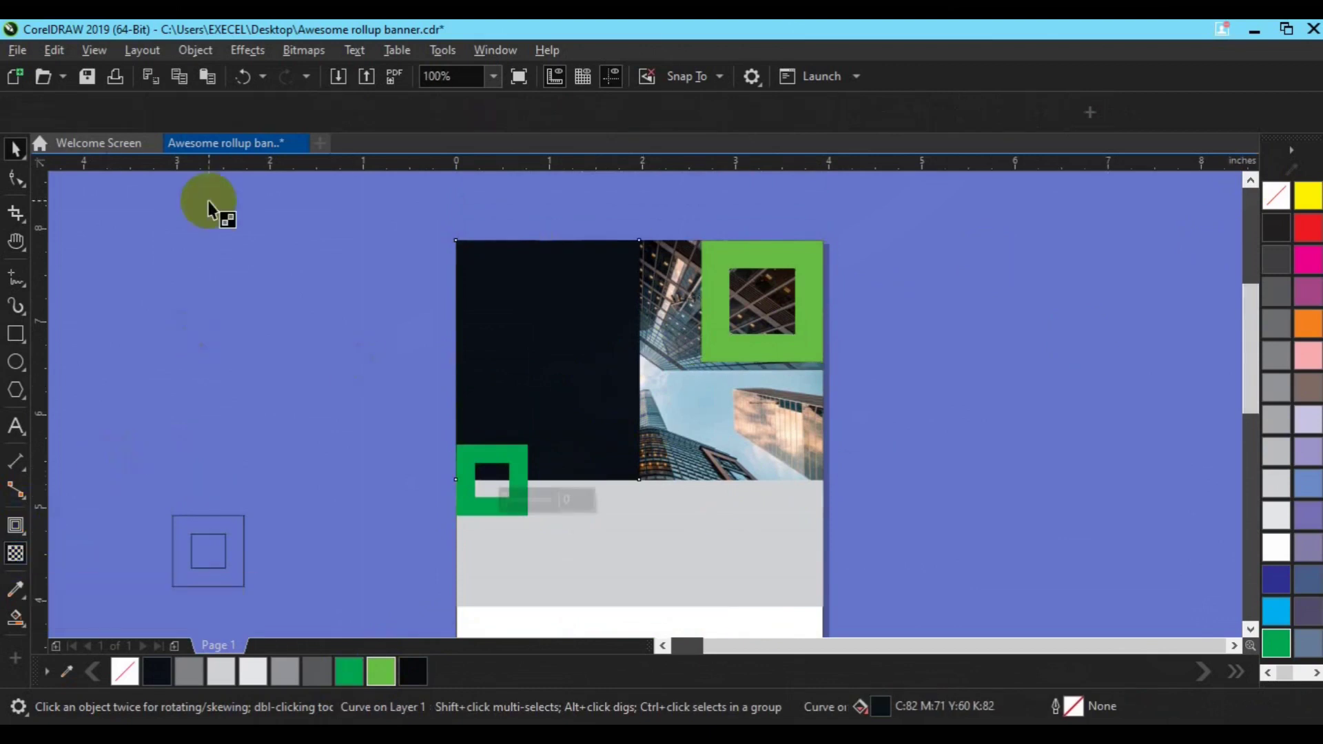
left_click(239, 112)
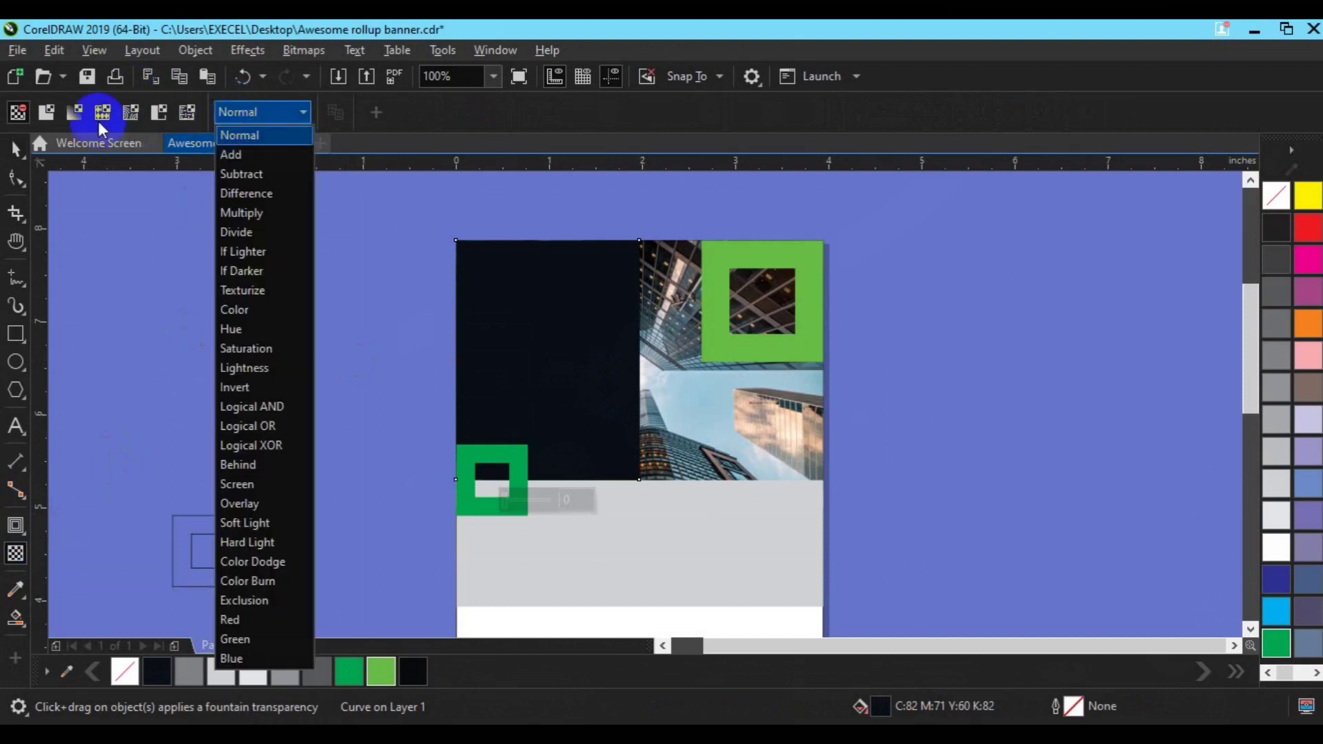
left_click(252, 194)
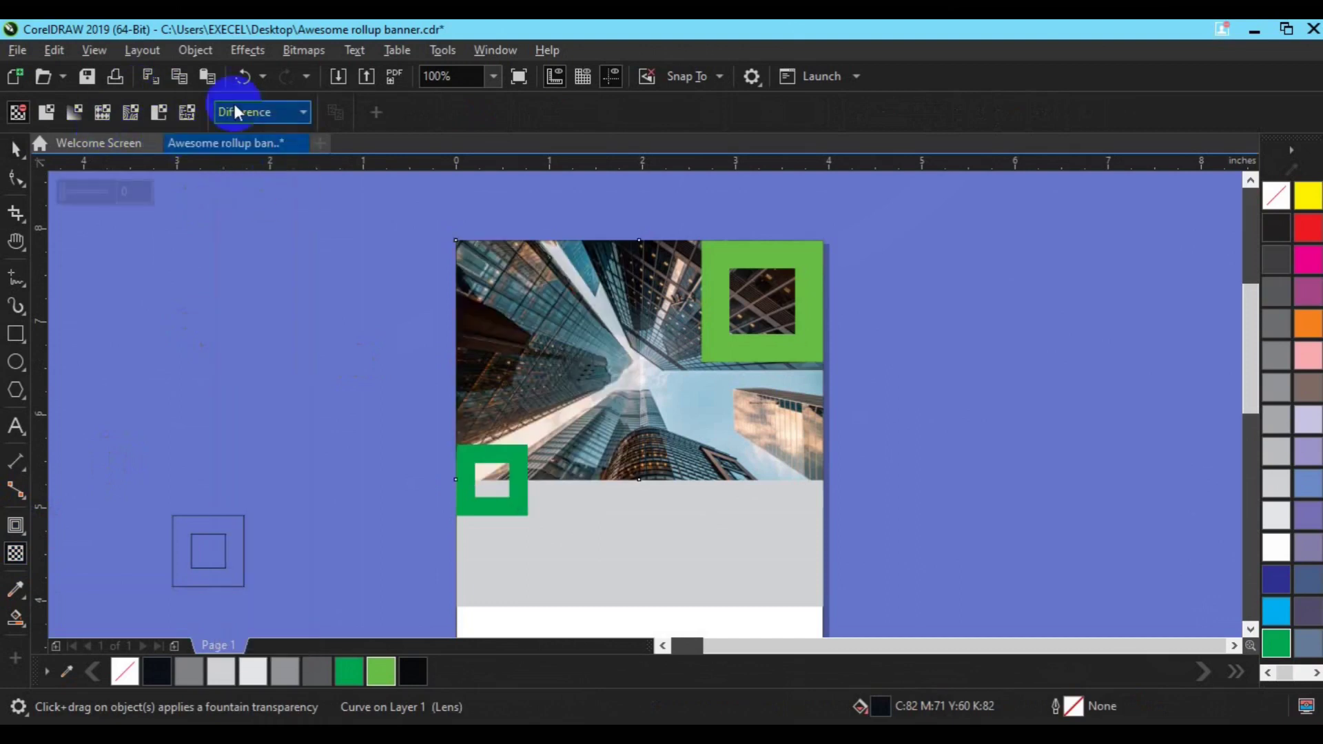
left_click(295, 115)
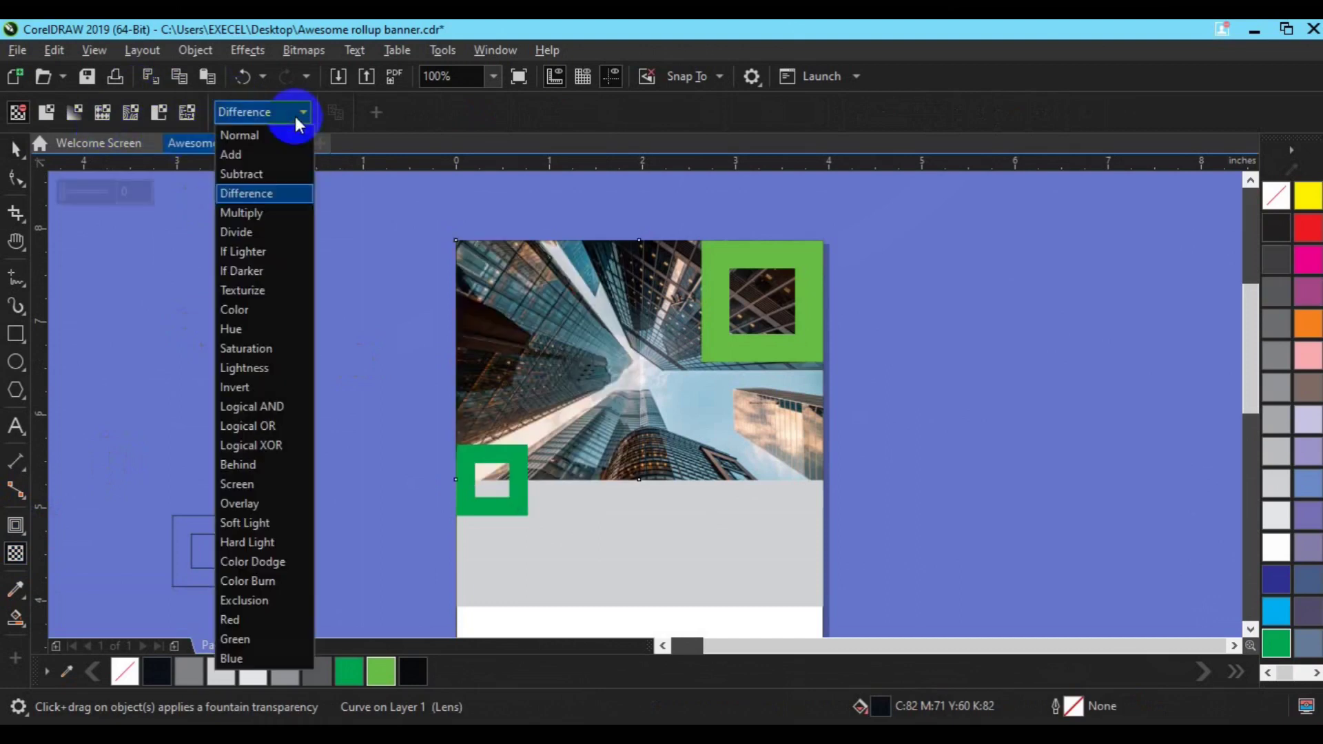
left_click(264, 174)
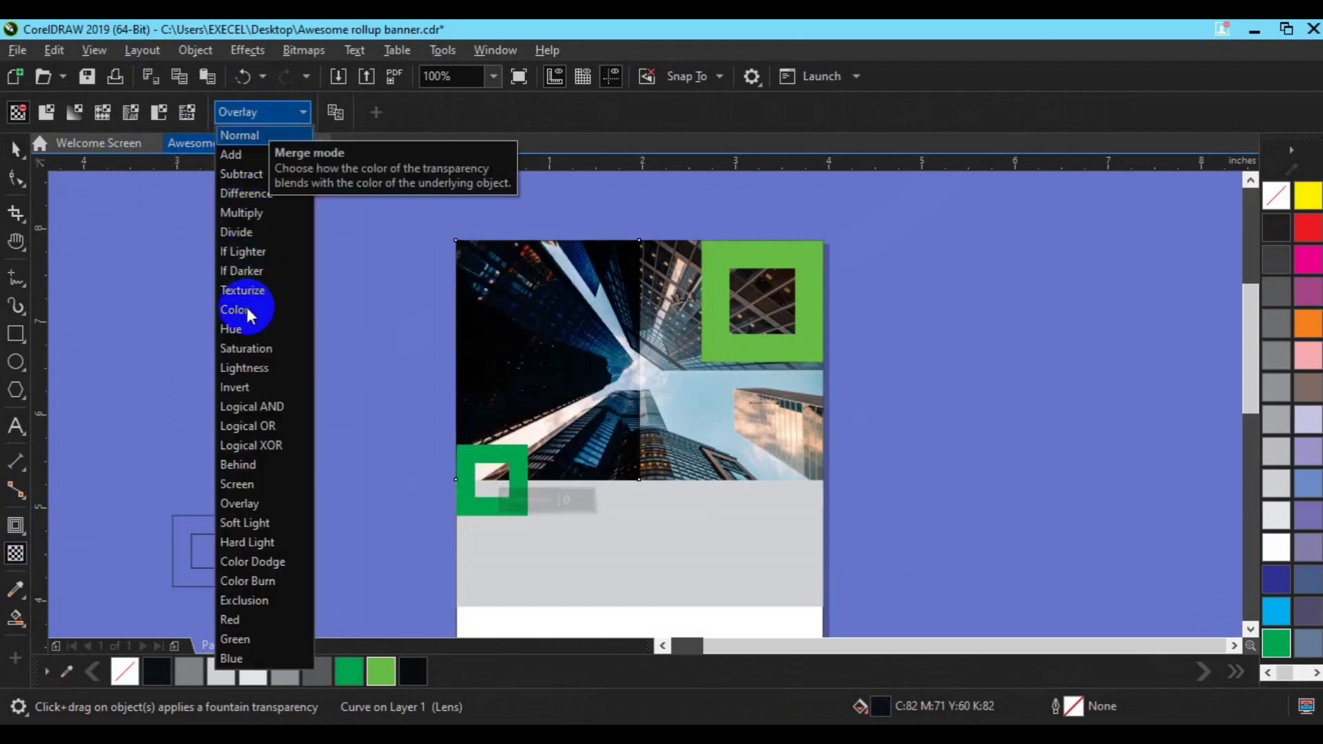
left_click(246, 307)
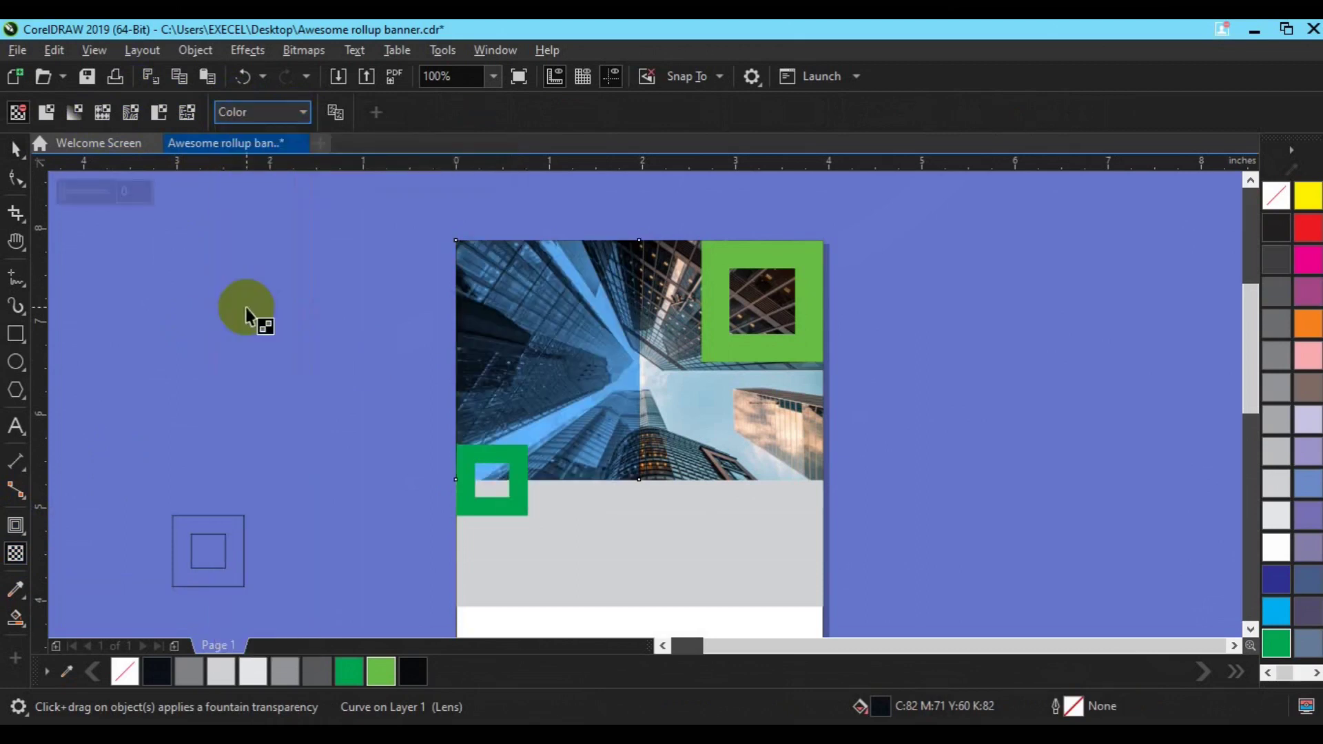
key("F4")
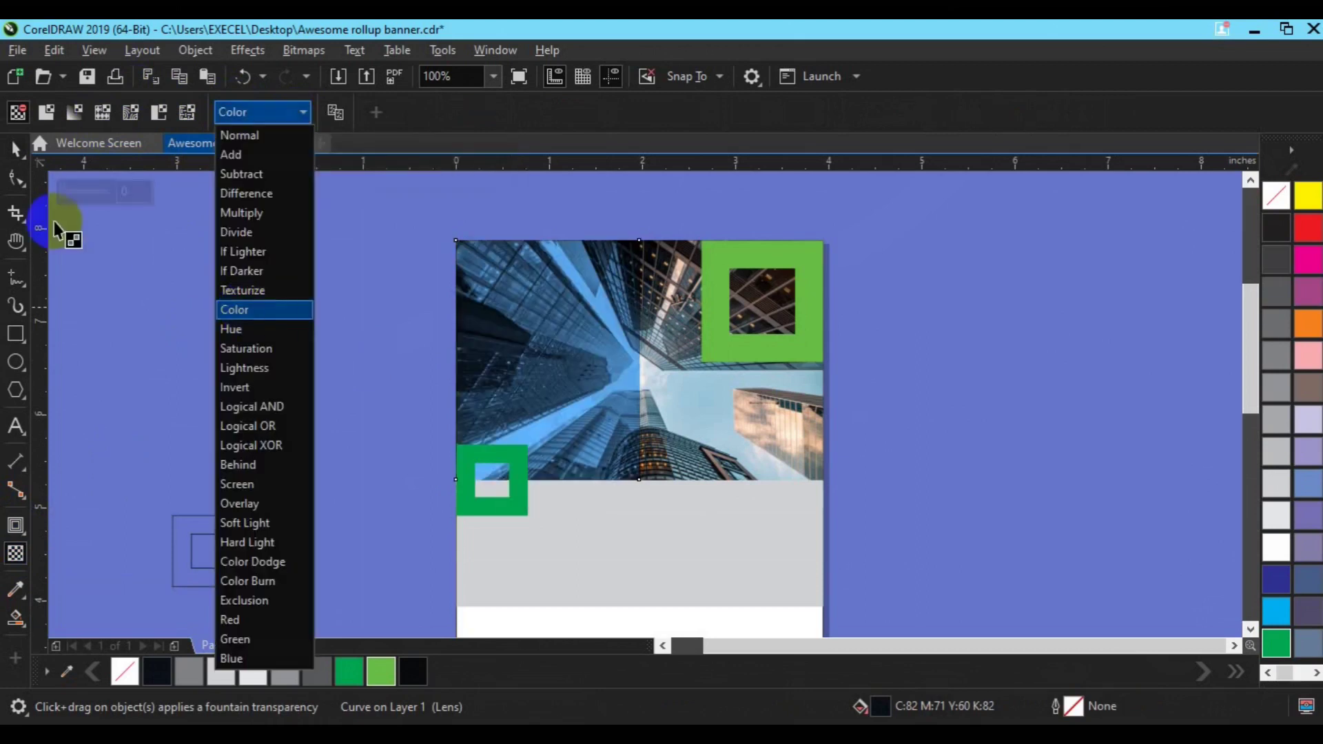
left_click(16, 158)
left_click(380, 670)
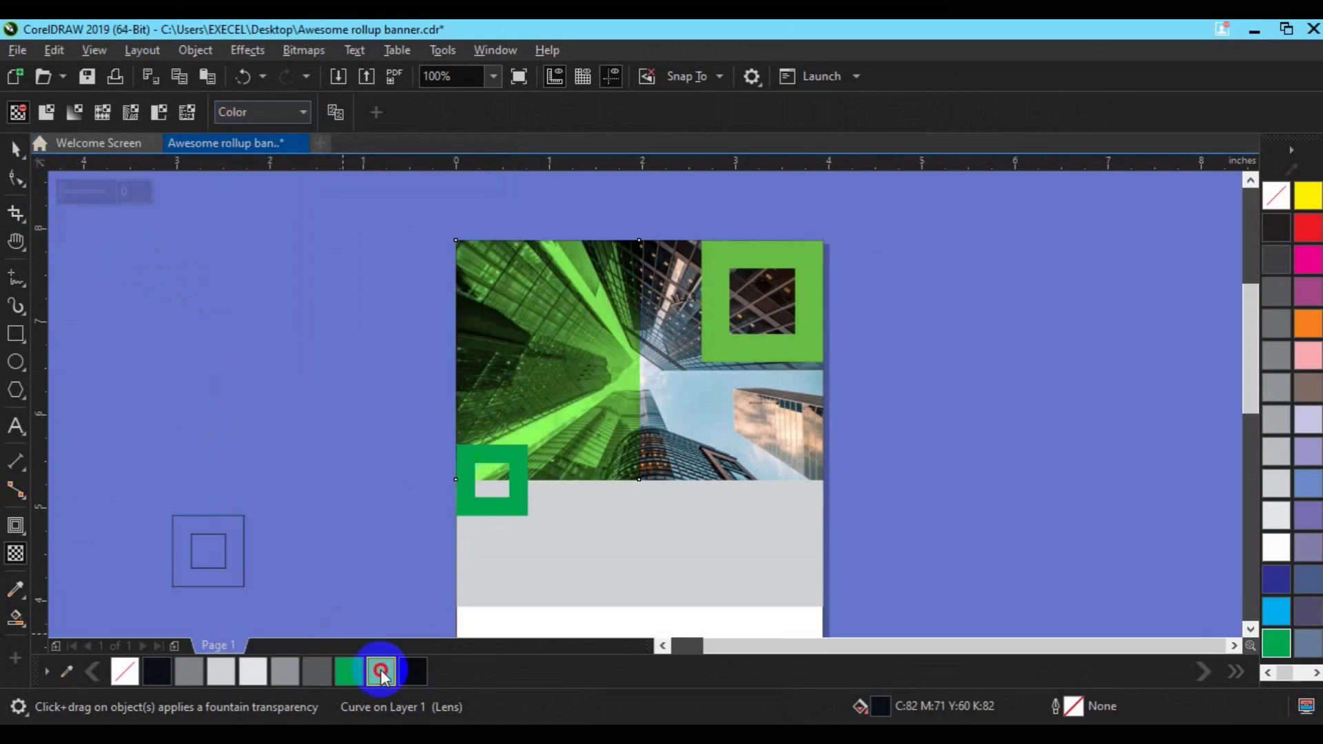
Make the small square over the photo's lower-left corner light green.
key("space")
left_click(504, 516)
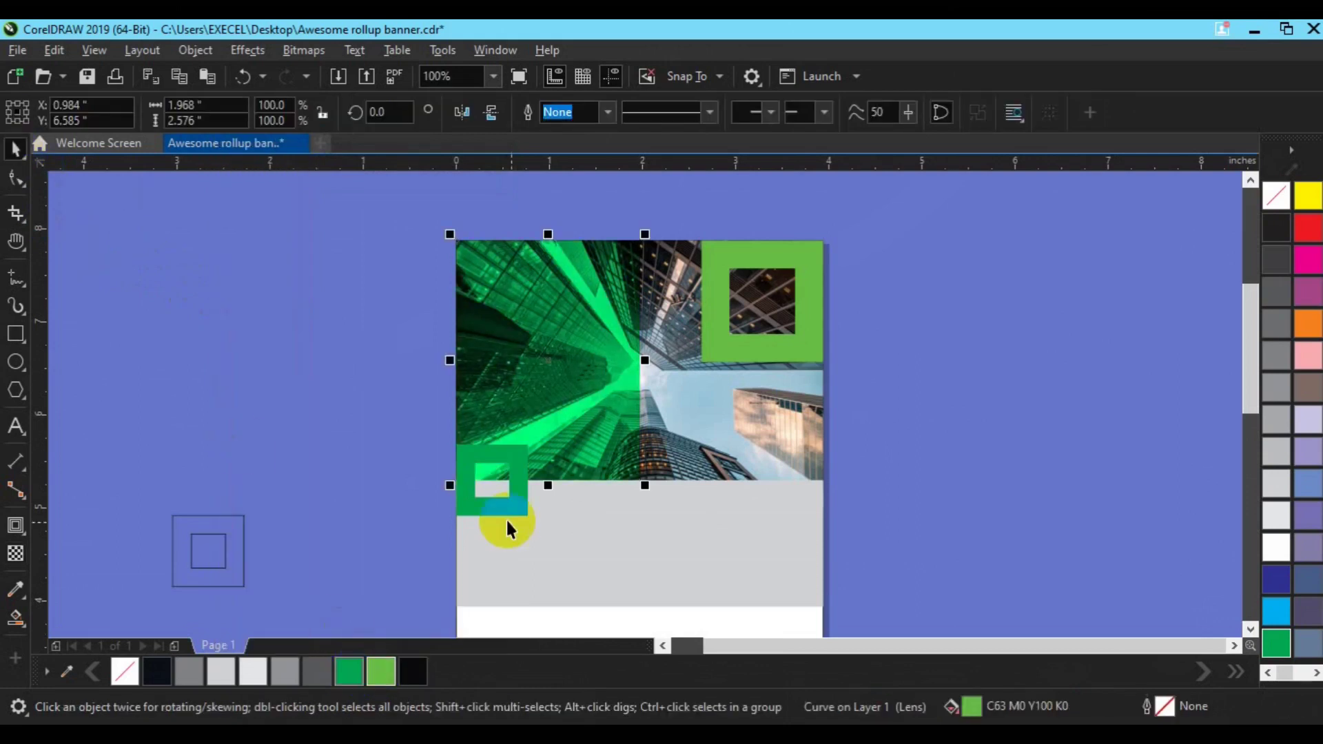
left_click(380, 670)
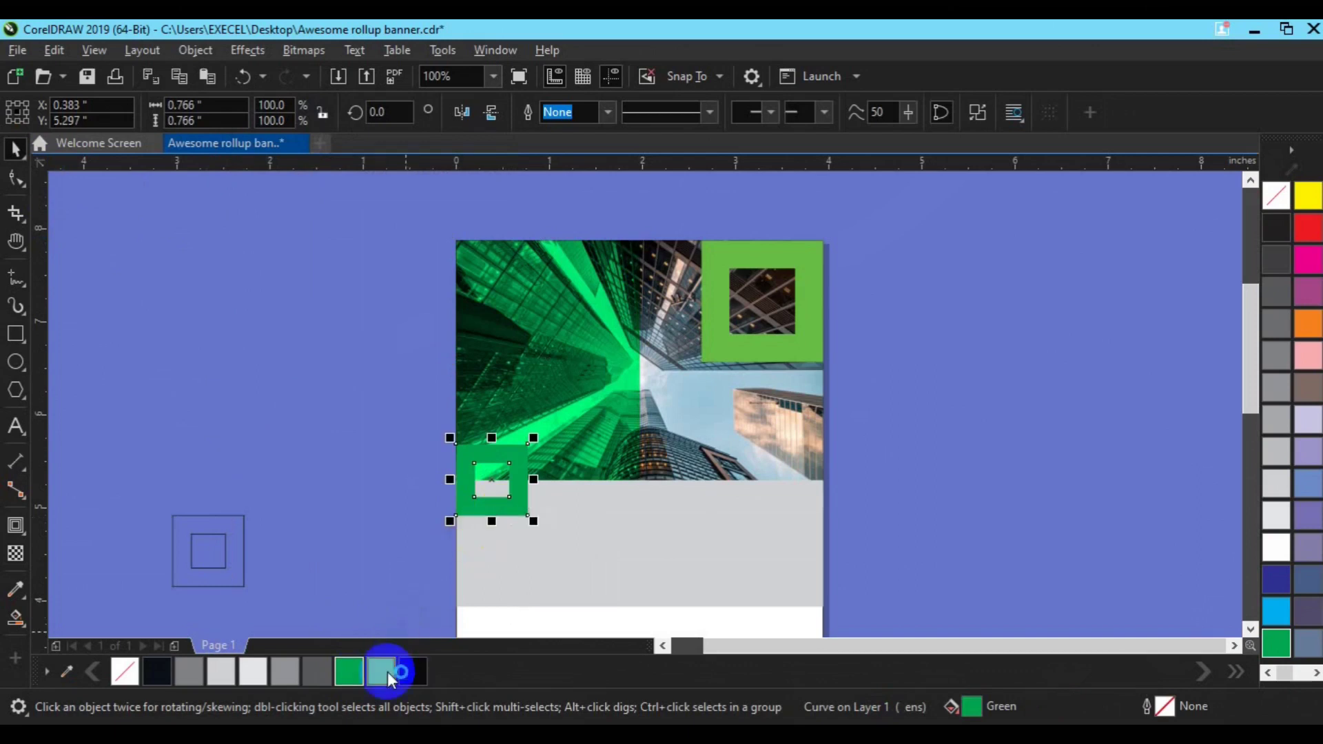
left_click(435, 547)
key("h")
left_click_drag(538, 549, 622, 478)
key("space")
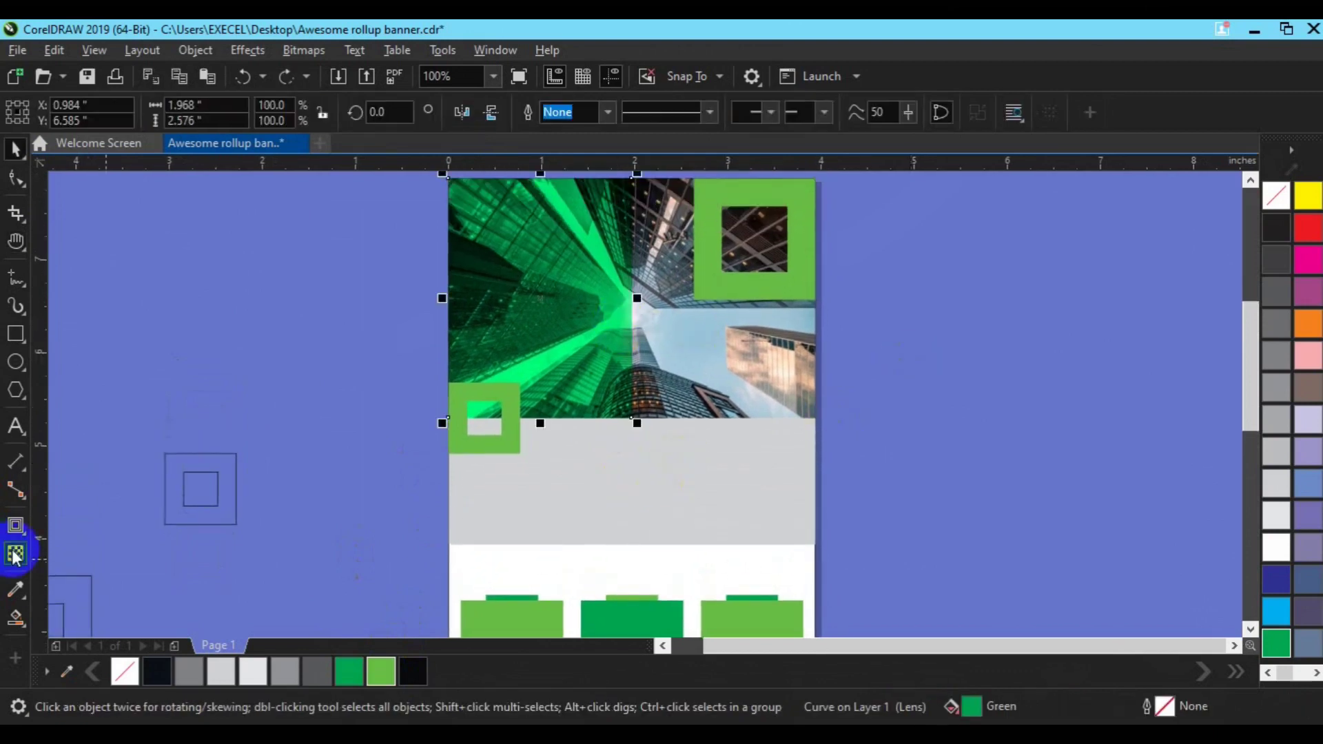
Apply a transparency to the lens image on the top photo.
left_click(15, 553)
left_click(615, 298)
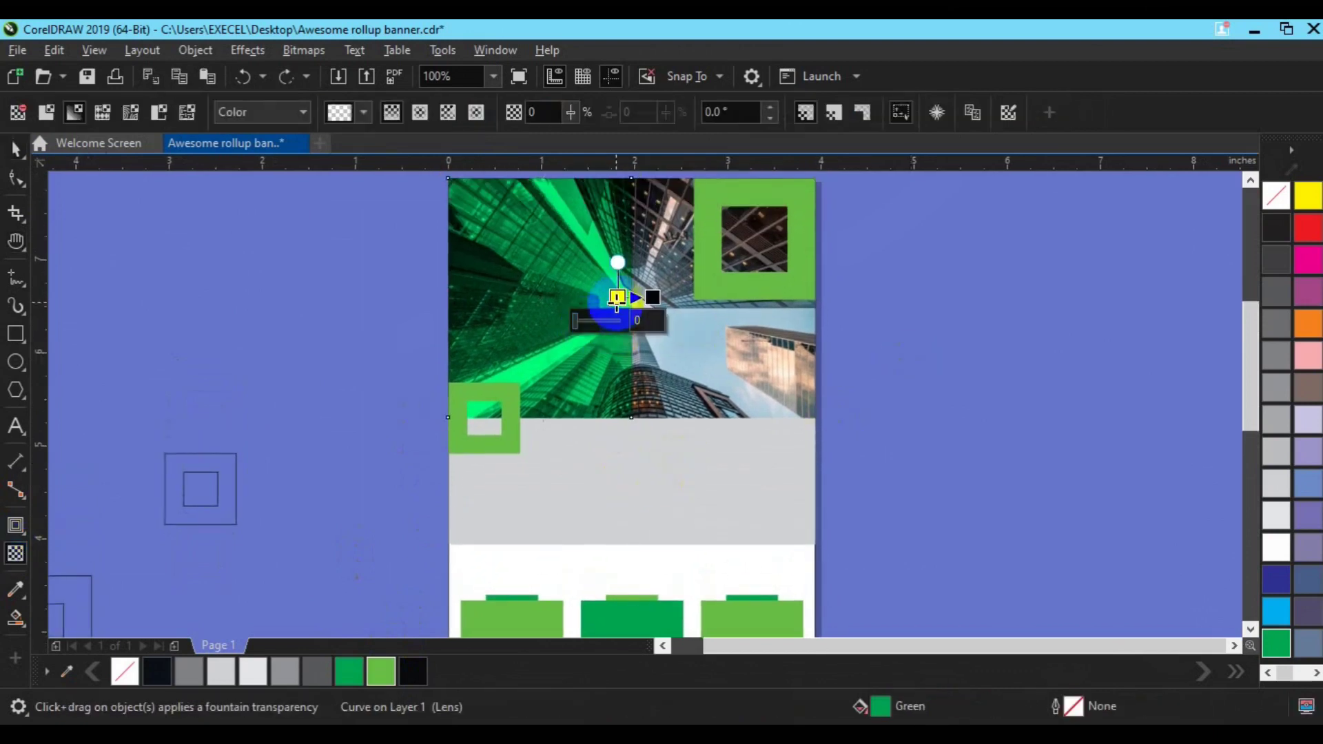
left_click(657, 299)
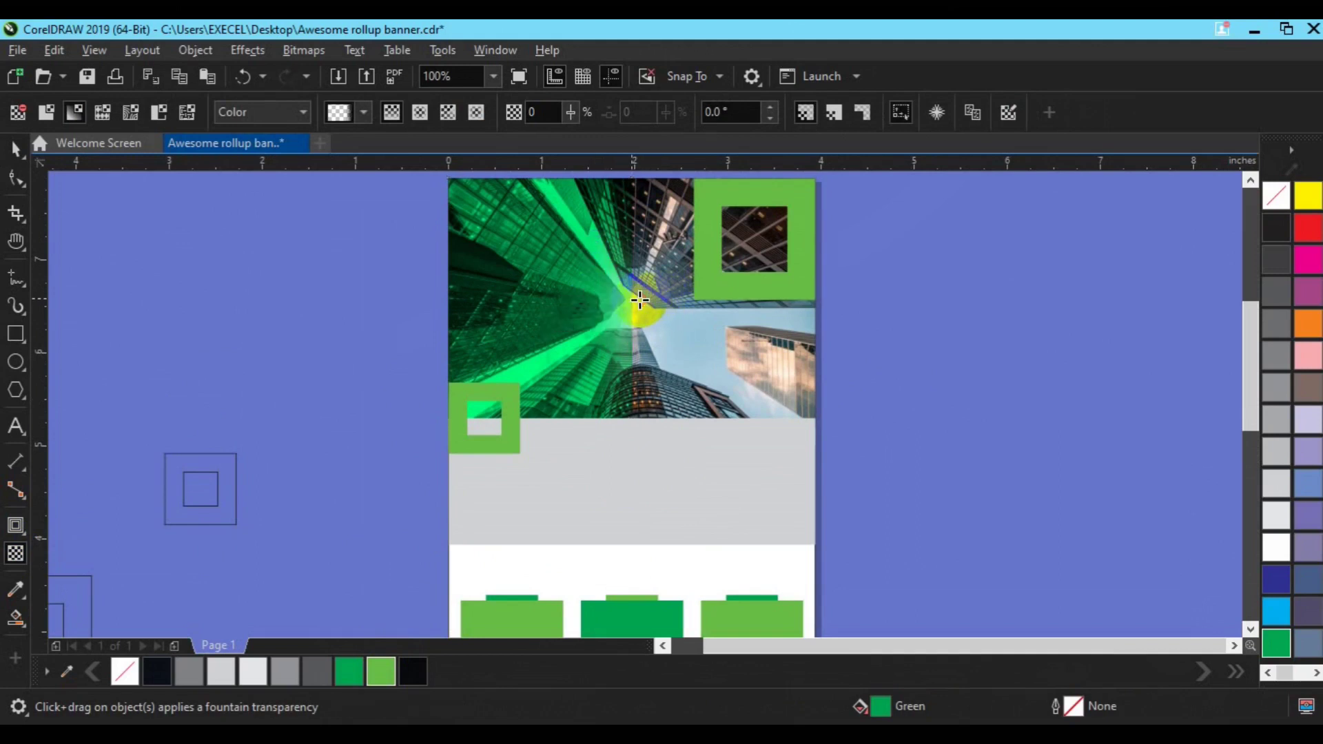
left_click(640, 300)
key("space")
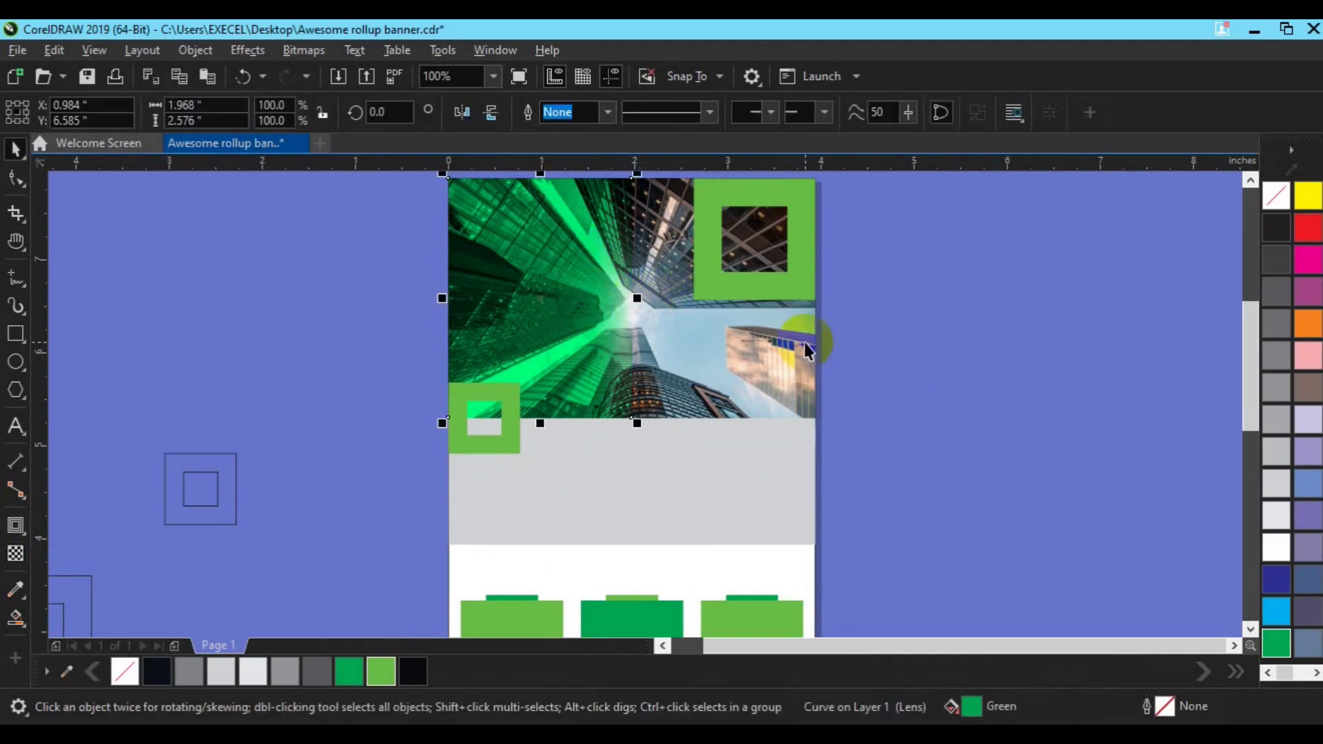
key("Escape")
key("z")
left_click(78, 116)
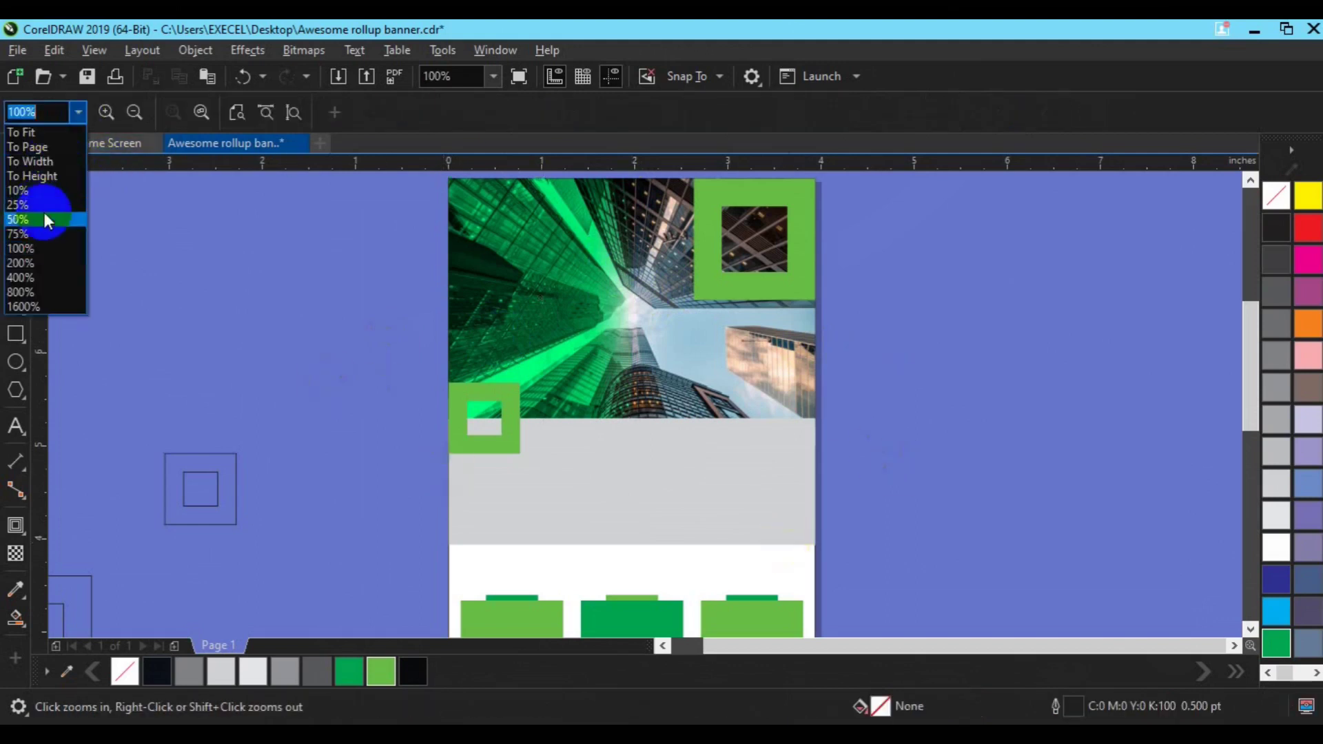
Zoom to the whole page and delete the leftover squares beside it.
left_click(44, 150)
key("space")
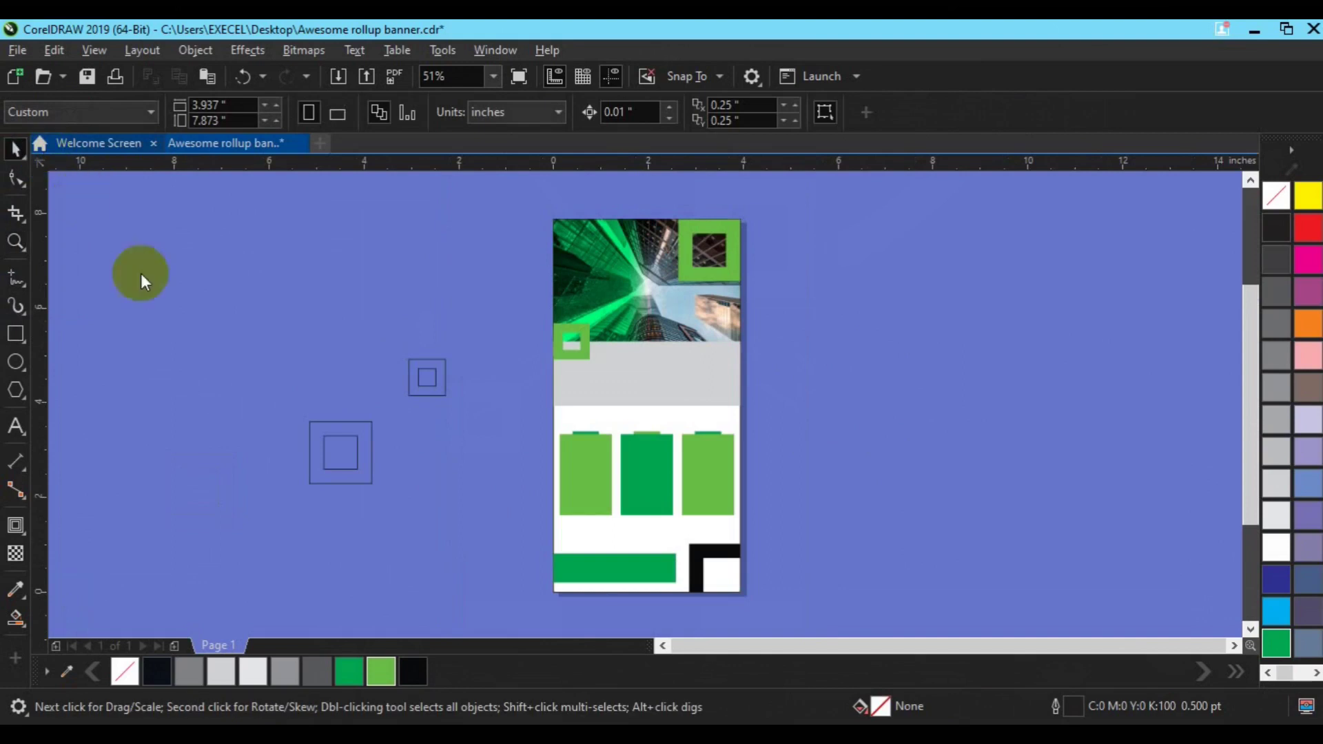
left_click_drag(204, 320, 502, 523)
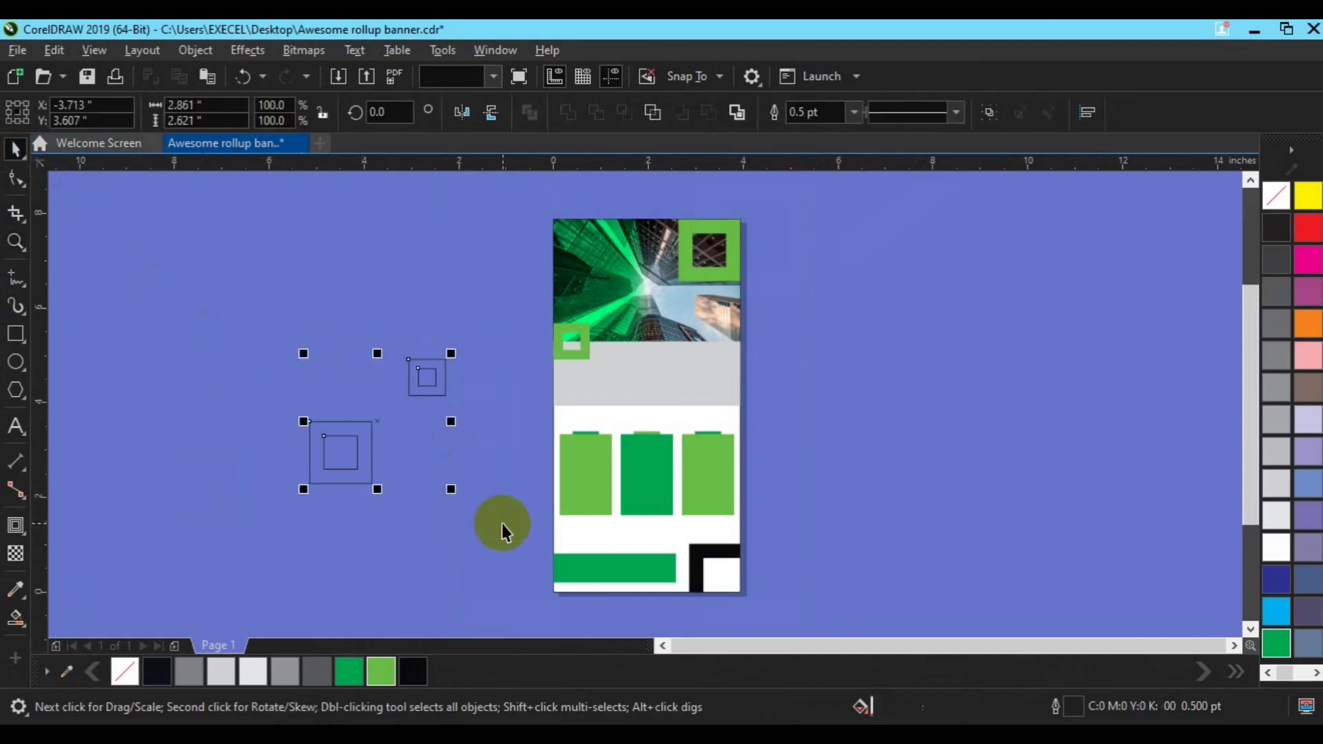
key("Delete")
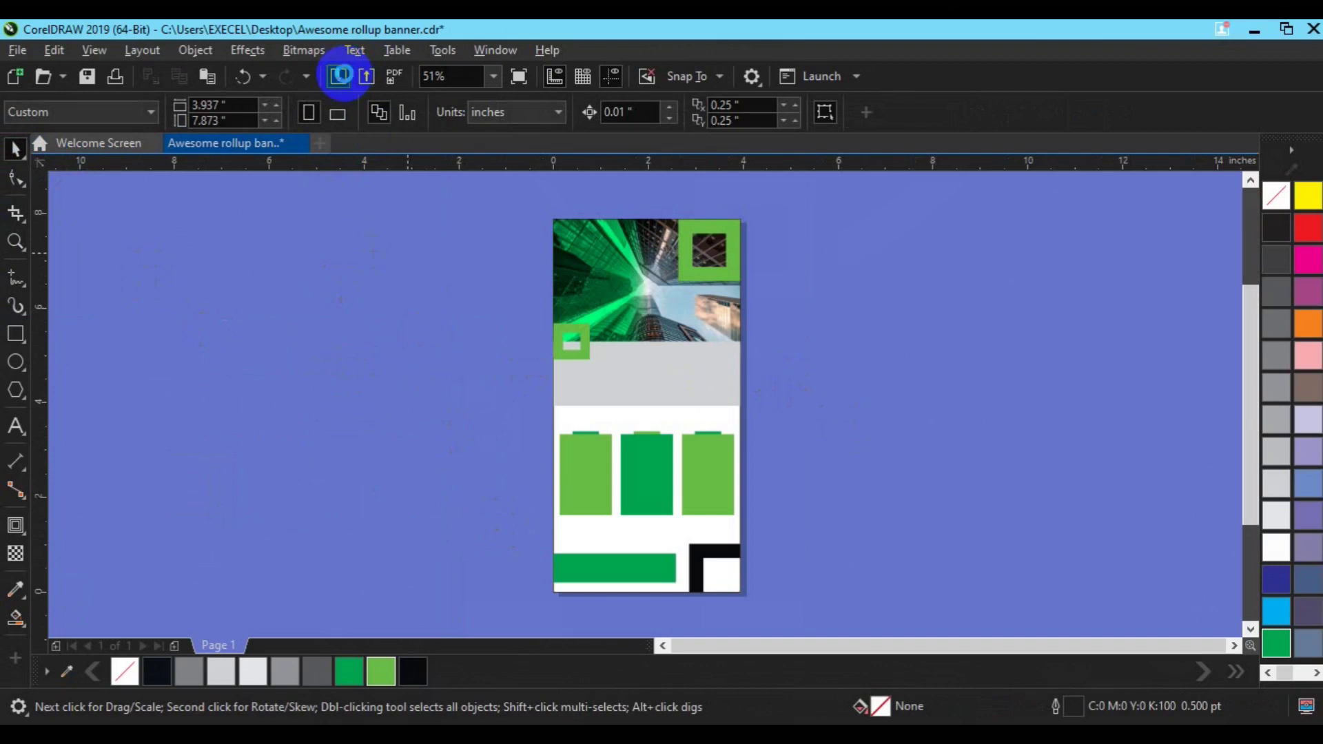
Import the images3.png QR code picture.
left_click(340, 74)
scroll(650, 443, "down", 3)
scroll(650, 443, "down", 15)
scroll(650, 445, "down", 15)
scroll(651, 448, "down", 15)
scroll(651, 445, "down", 15)
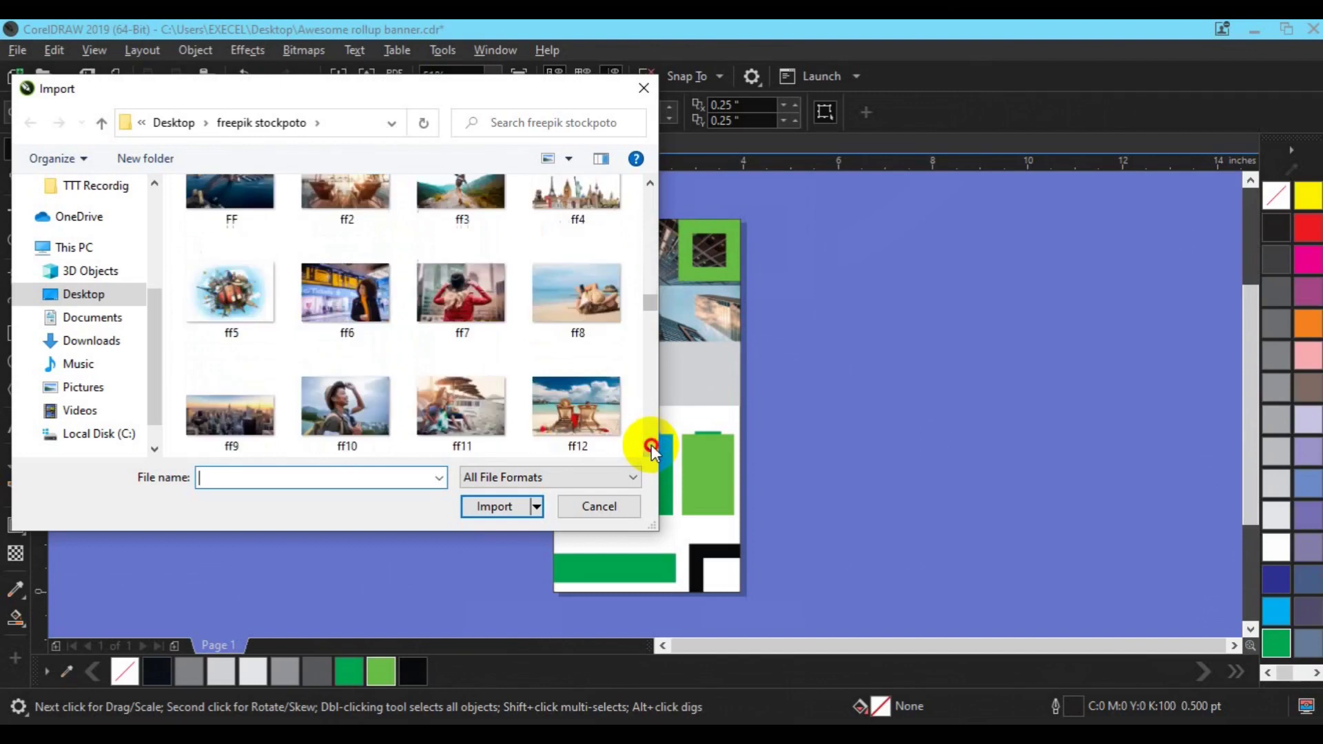
scroll(651, 444, "down", 15)
left_click(434, 425)
left_click(495, 506)
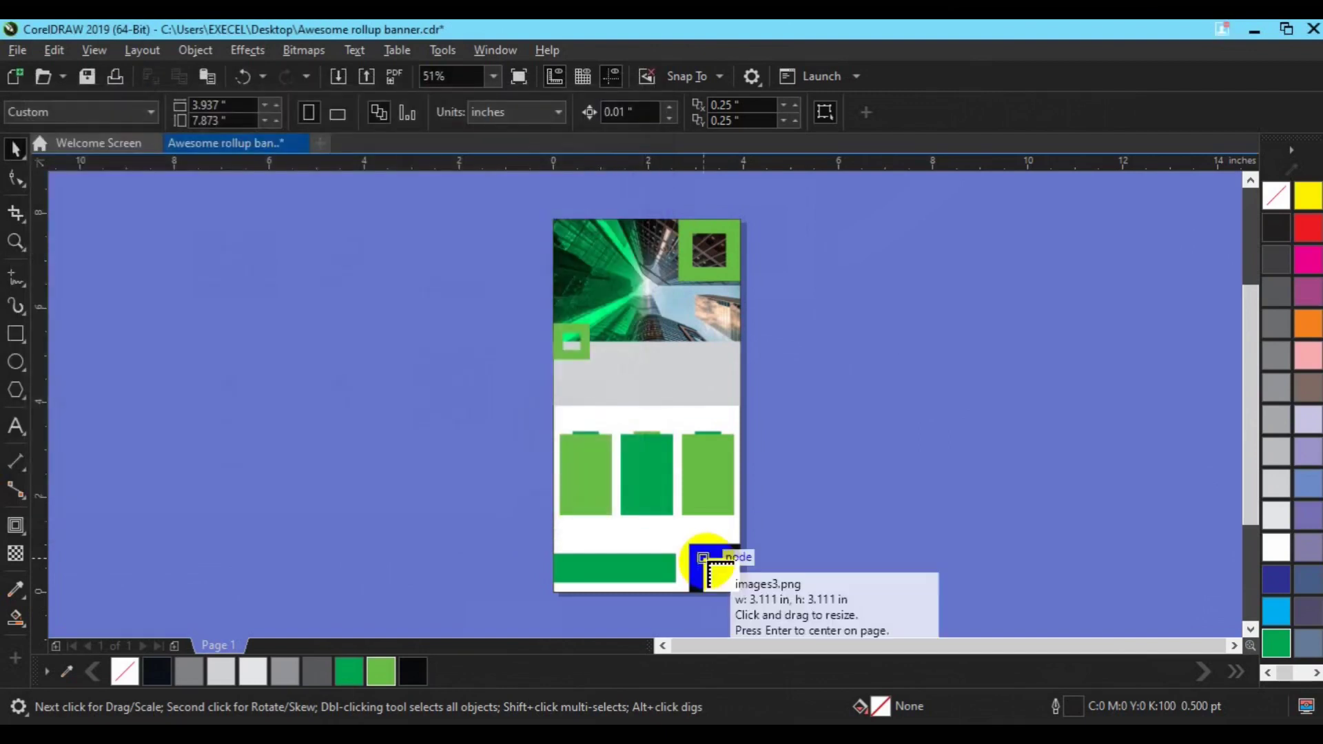
Place the QR code on the black bottom-right block and shrink it to fit.
left_click_drag(703, 559, 727, 582)
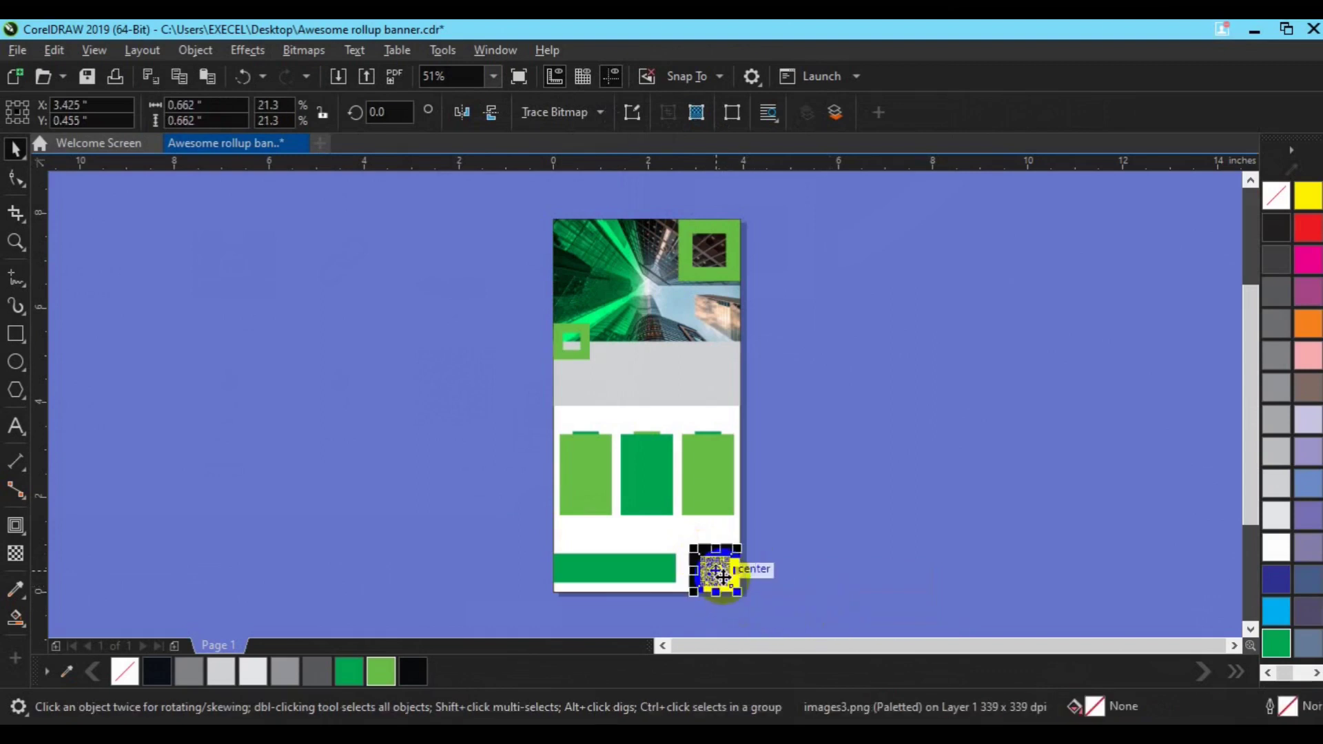
scroll(767, 605, "up", 2)
left_click_drag(707, 574, 678, 546)
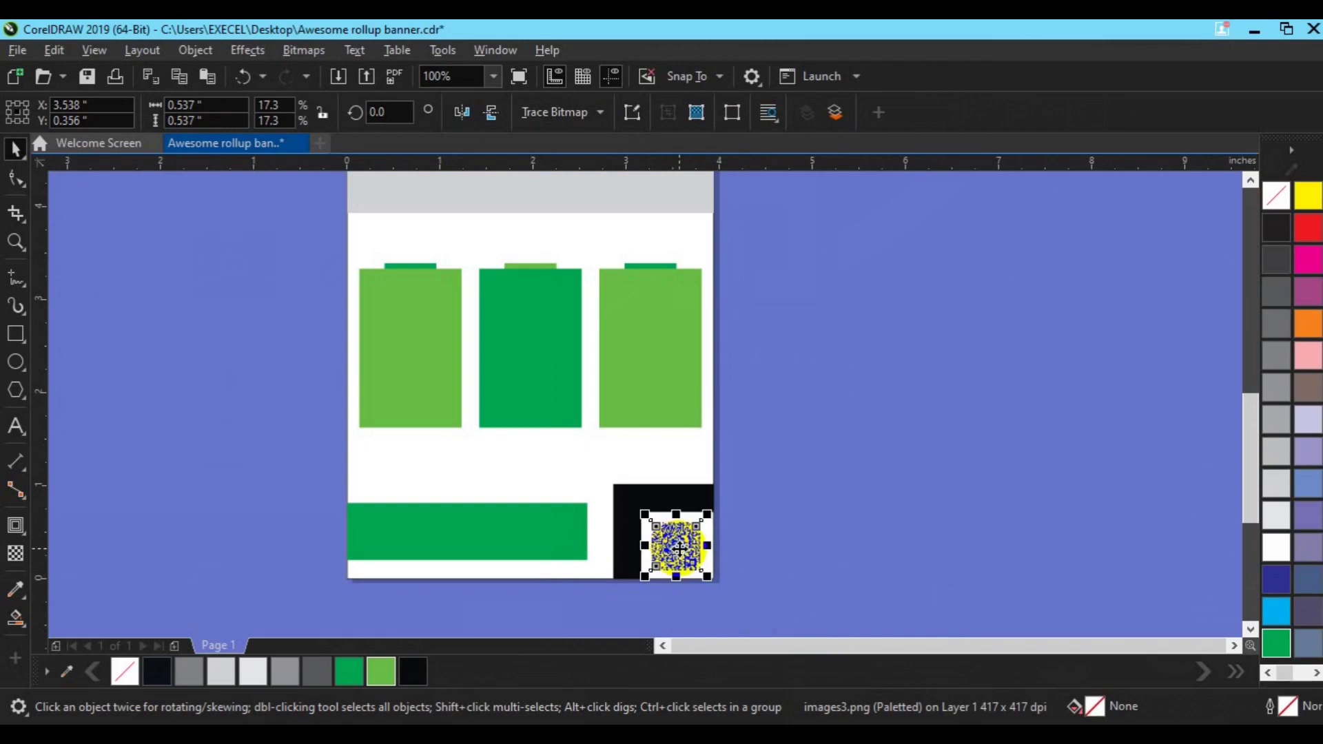
left_click_drag(709, 574, 714, 576)
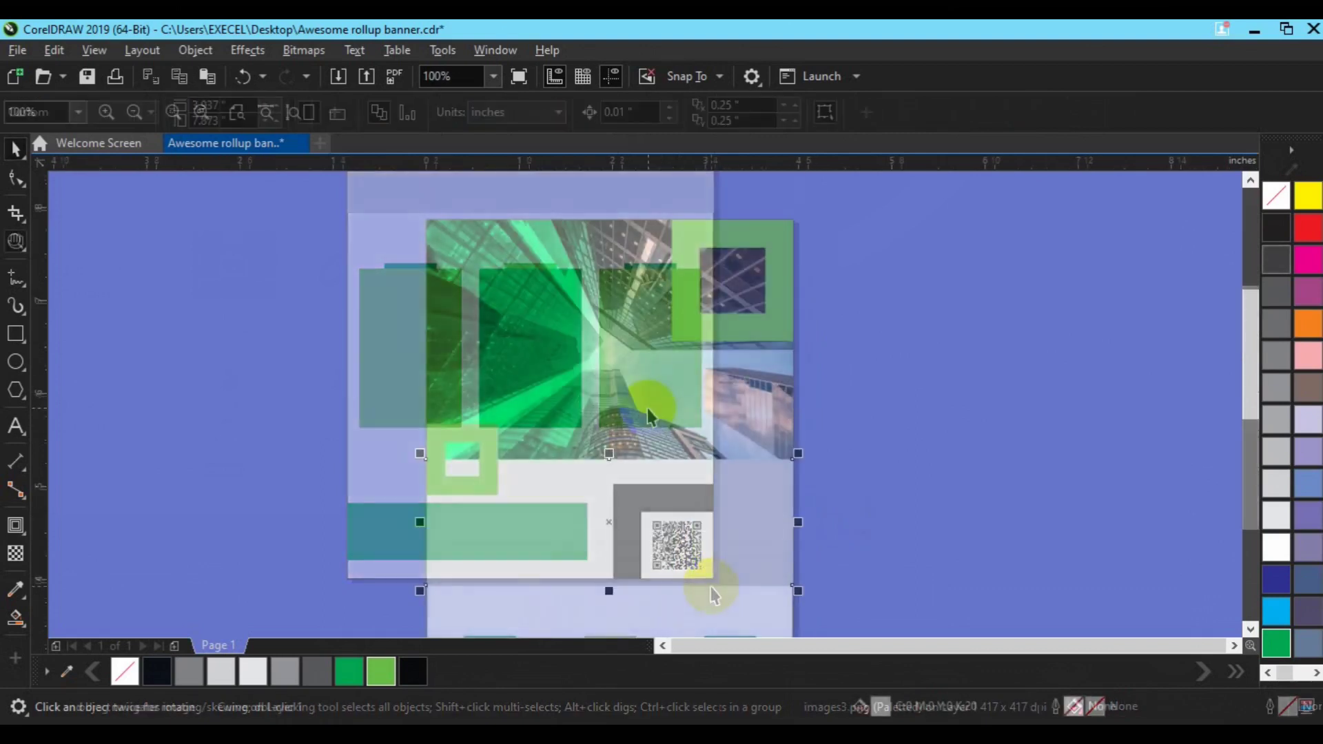
Create the 'SOLUTION FOR YOUR' line in Lato Bold and move it onto the photo's upper left.
left_click(205, 380)
type("SOLUTION FOR YOUR")
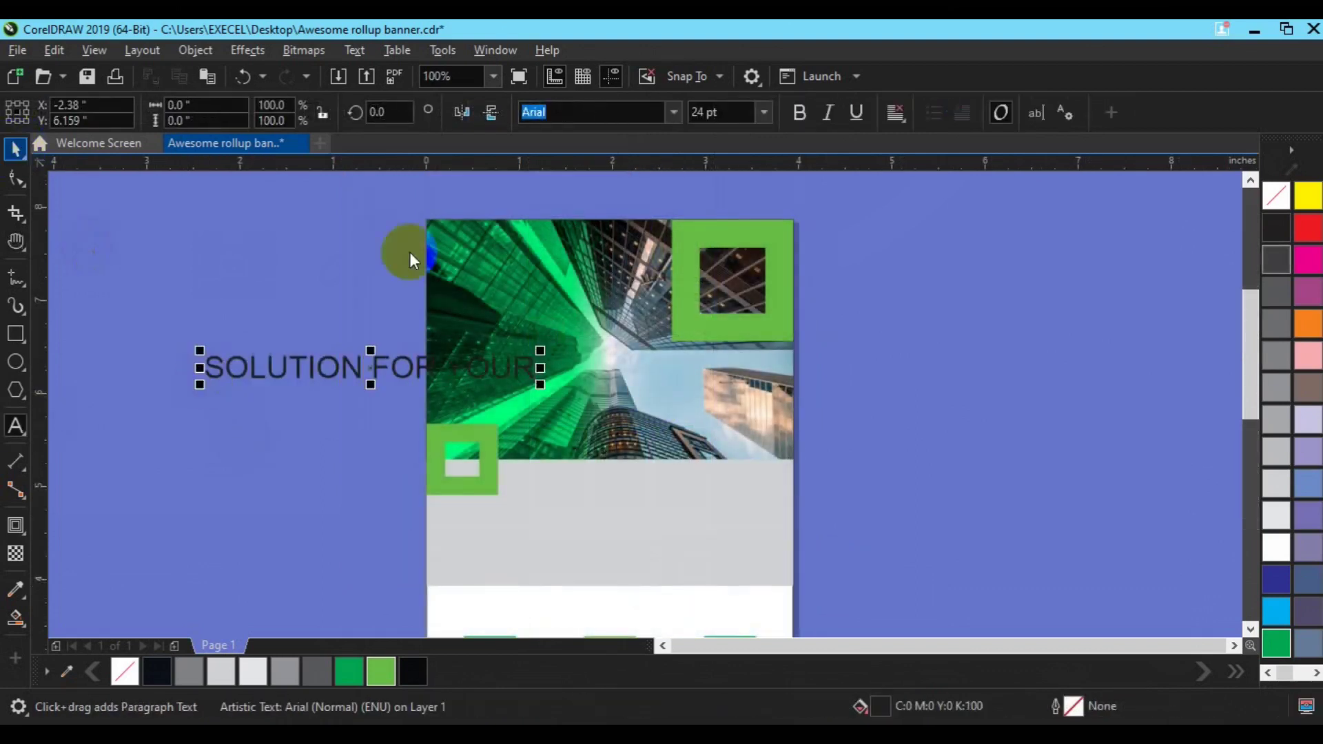
left_click(696, 112)
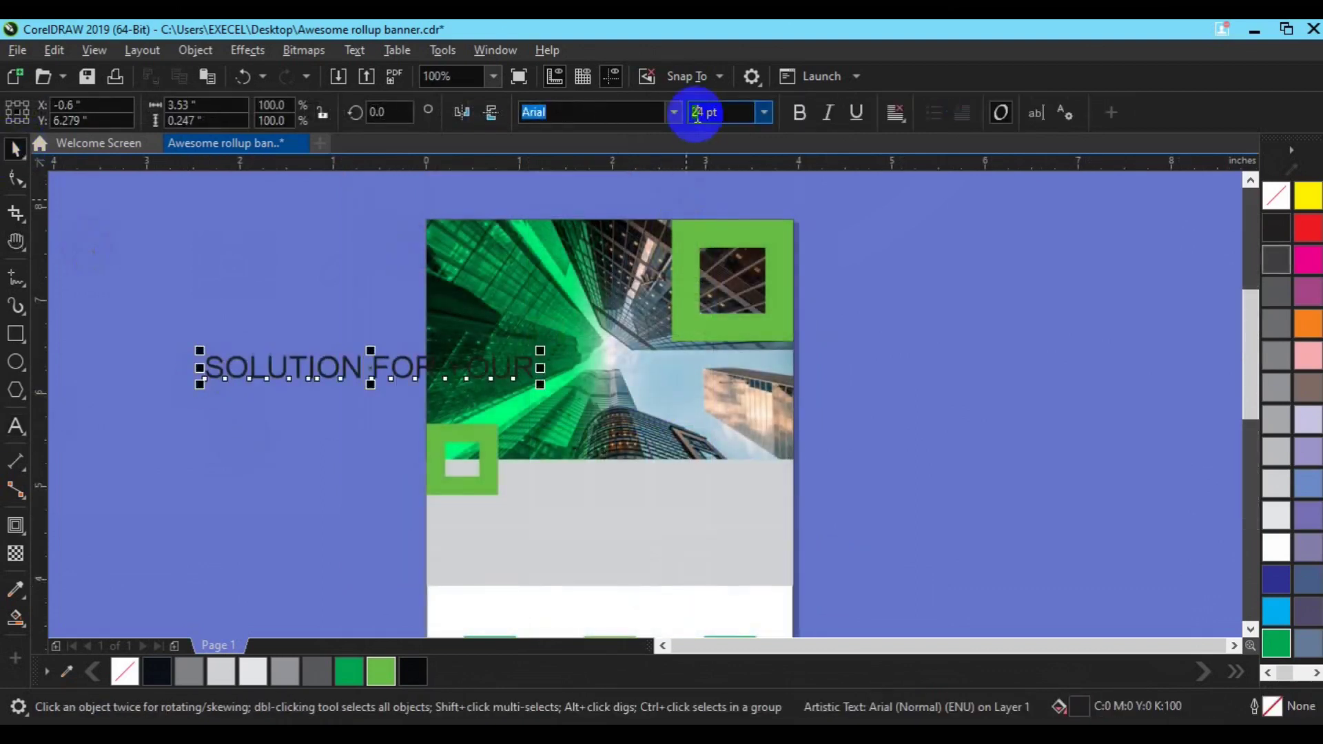
type("6")
left_click(657, 123)
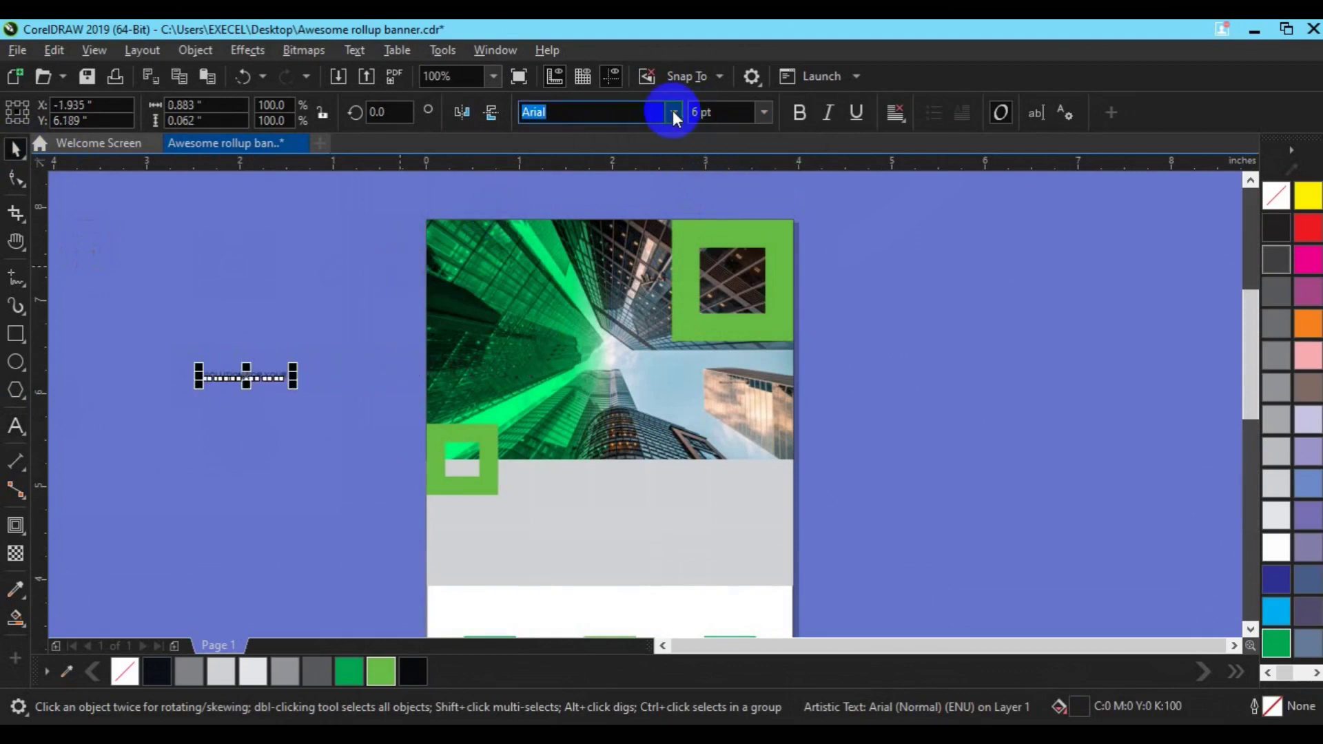
left_click(673, 112)
left_click(627, 176)
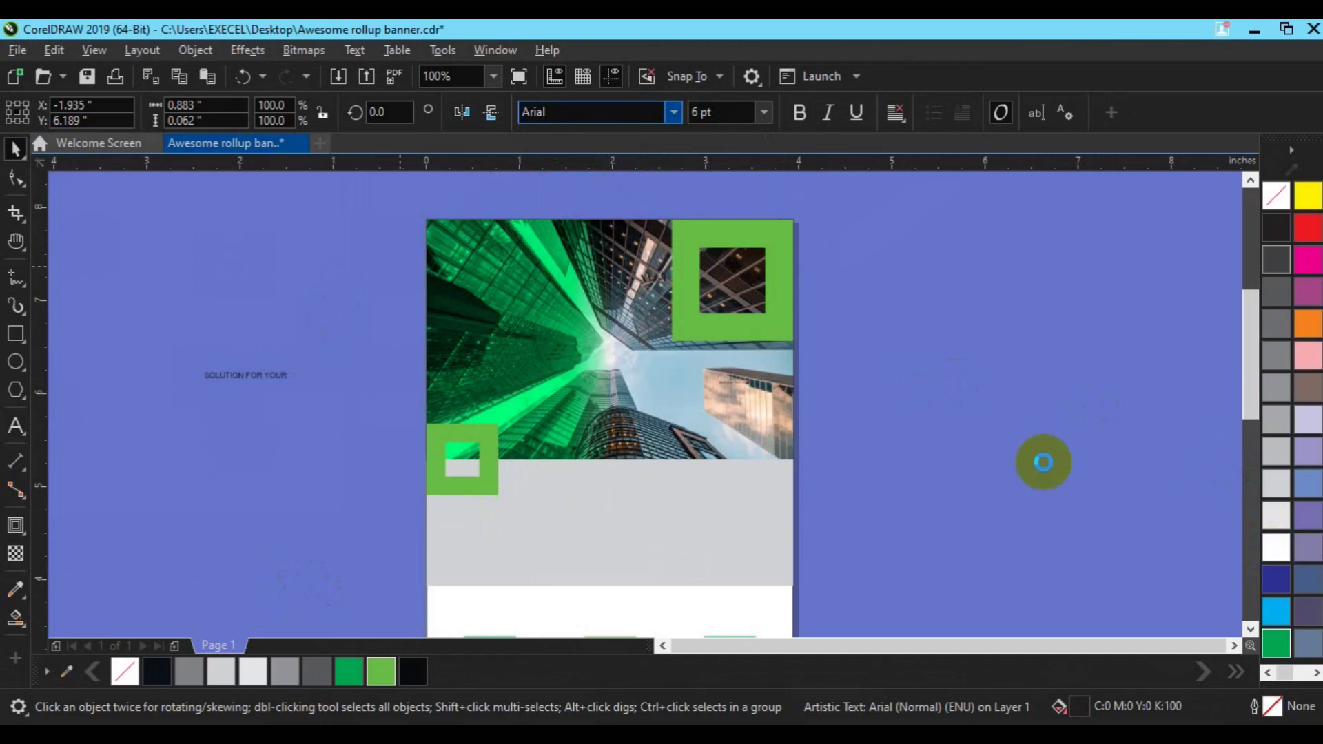
left_click_drag(246, 375, 489, 286)
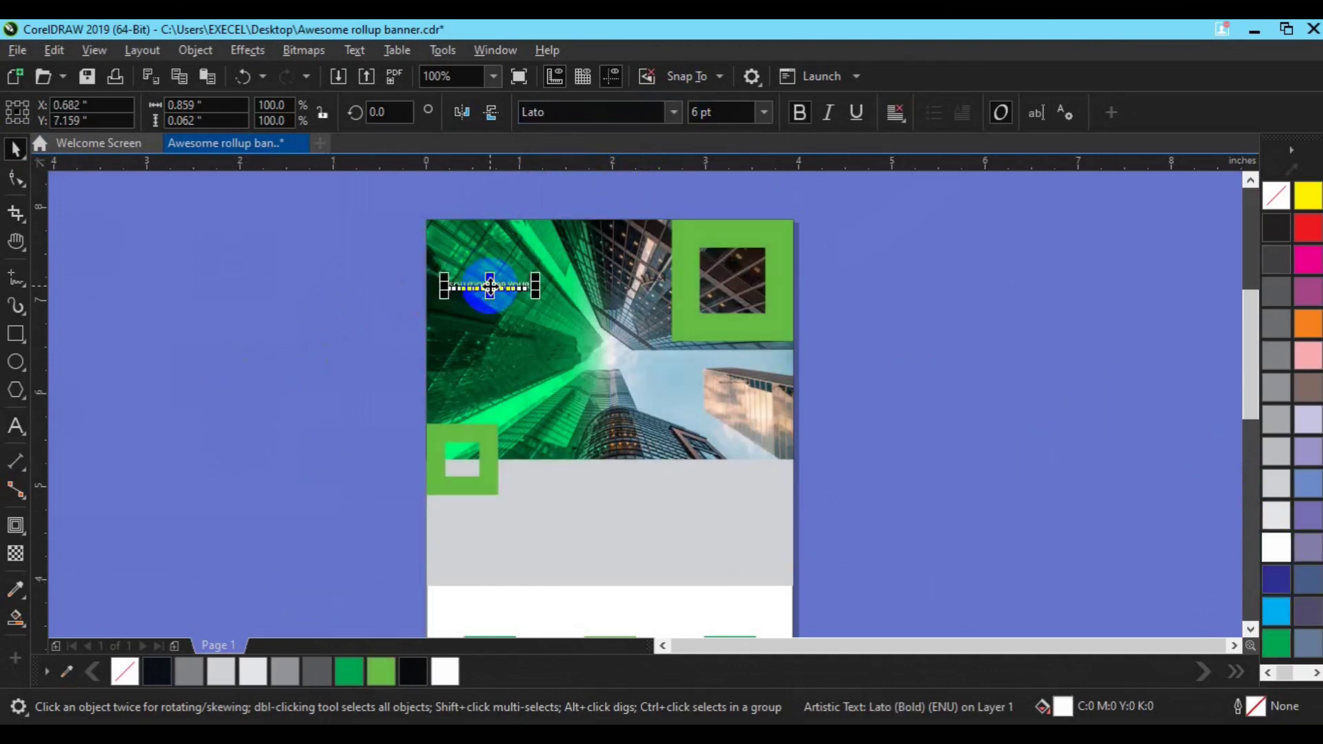
Duplicate the line as 'GREAT' at 24 pt and place it below SOLUTION FOR YOUR.
scroll(489, 286, "up", 1)
key("ctrl+d")
left_click(15, 426)
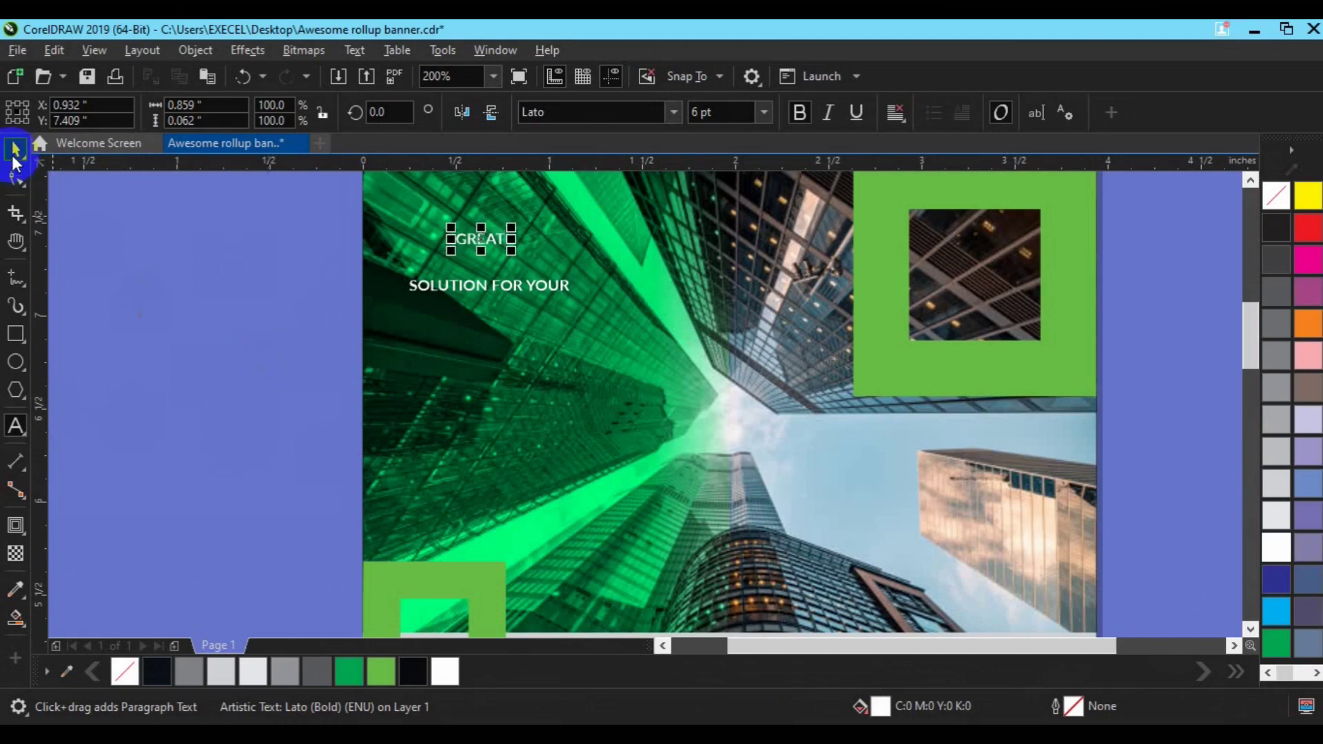
left_click(14, 155)
left_click(717, 111)
type("24")
key("Return")
left_click_drag(546, 227, 485, 336)
Set SOLUTION FOR YOUR to 8 pt and GREAT to 36 pt, left-aligning both.
left_click(486, 285)
left_click(703, 113)
type("8")
key("Return")
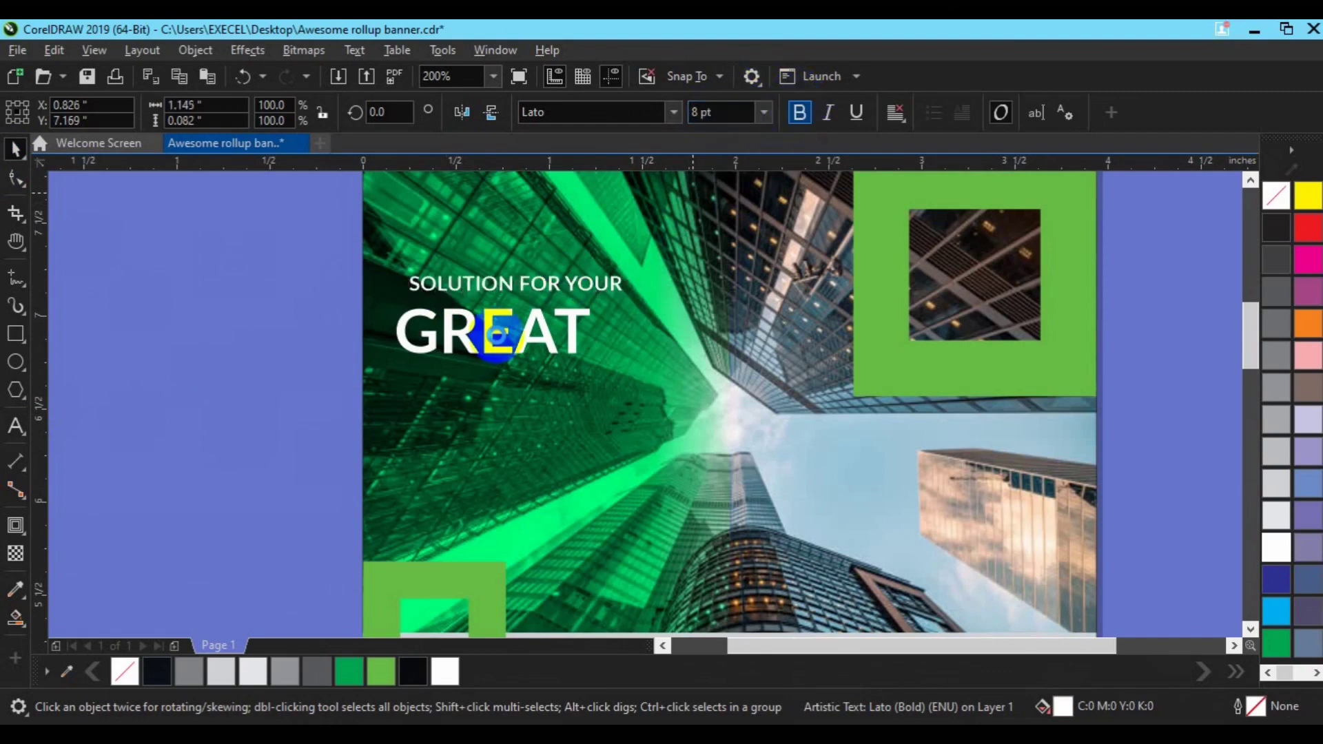
left_click(496, 334)
left_click(692, 118)
type("36")
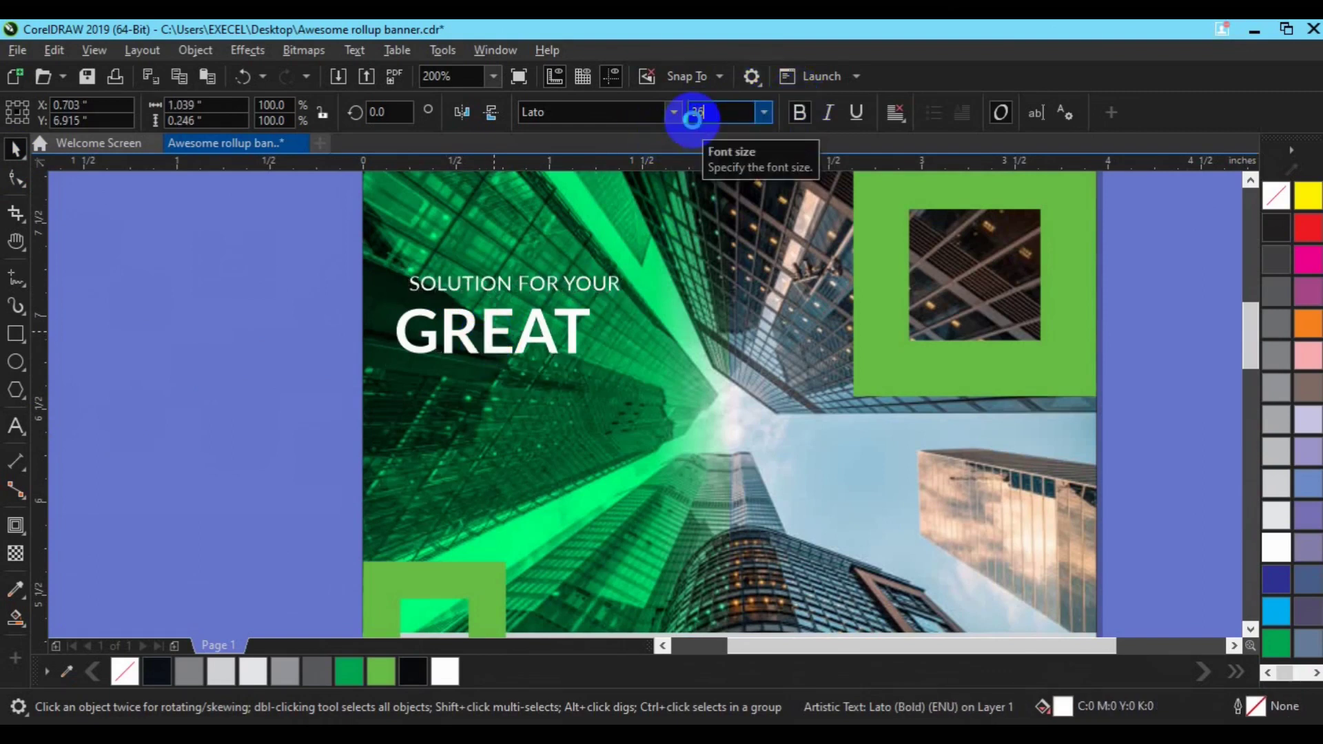
key("Return")
left_click_drag(541, 318, 536, 339)
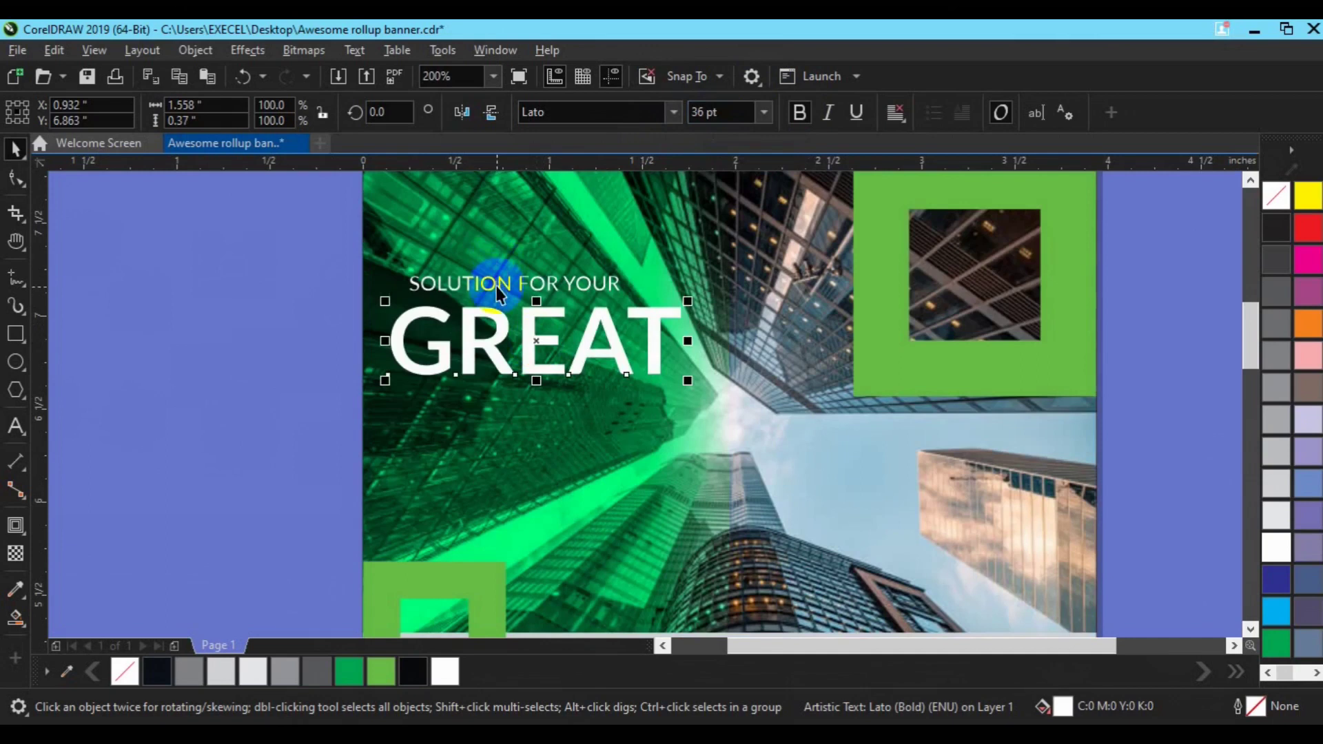
left_click(496, 287, "shift")
key("l")
key("Escape")
Copy the text below GREAT as 'BUSINESS' at 24 pt, directly under GREAT.
left_click_drag(510, 284, 528, 401)
right_click(528, 401)
left_click(11, 430)
key("BackSpace")
key("BackSpace")
key("BackSpace")
key("BackSpace")
key("BackSpace")
key("BackSpace")
key("BackSpace")
key("BackSpace")
key("BackSpace")
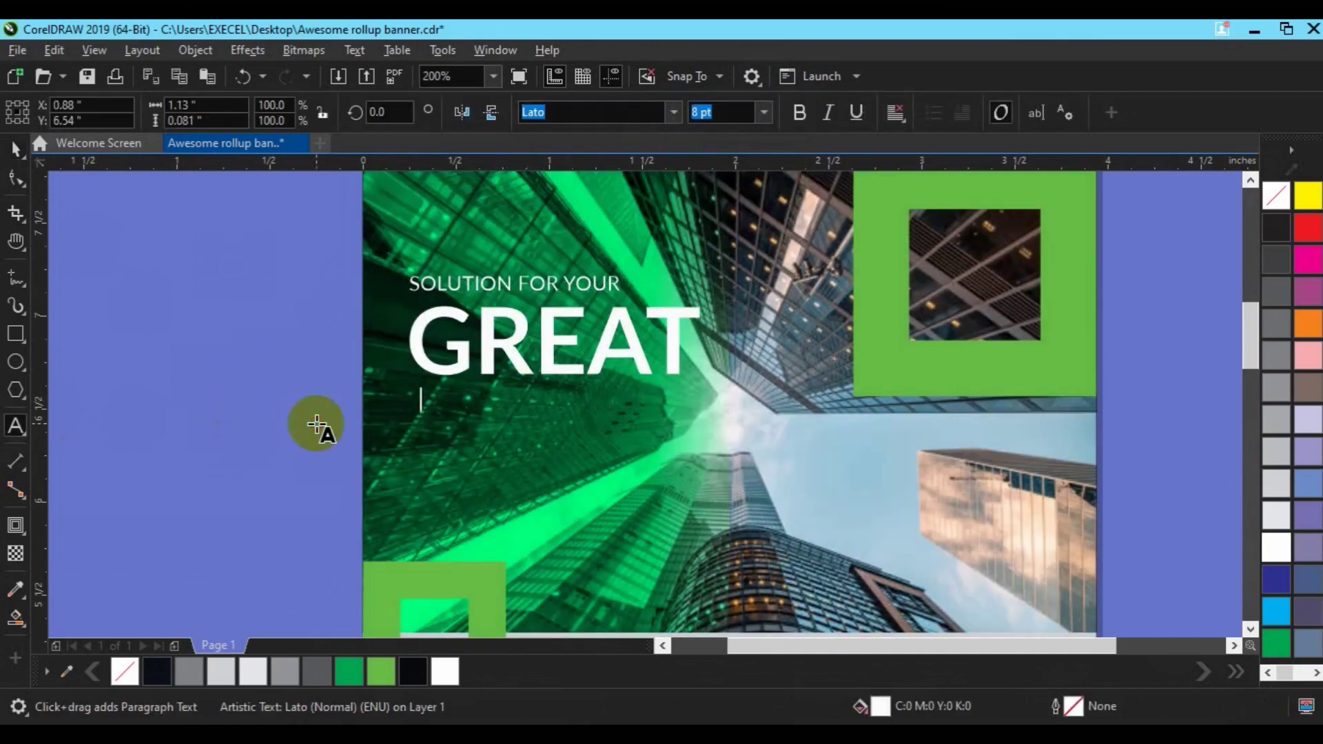
left_click(15, 149)
left_click(708, 111)
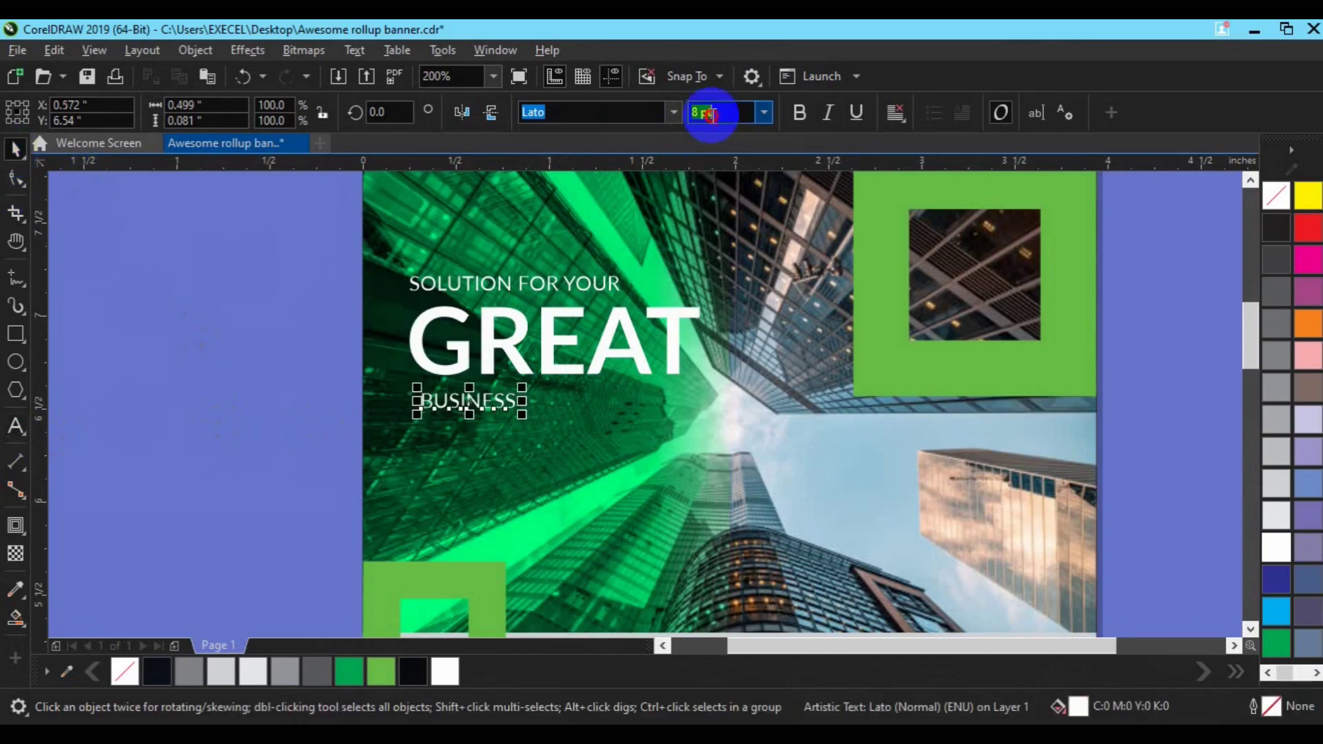
type("2")
key("Return")
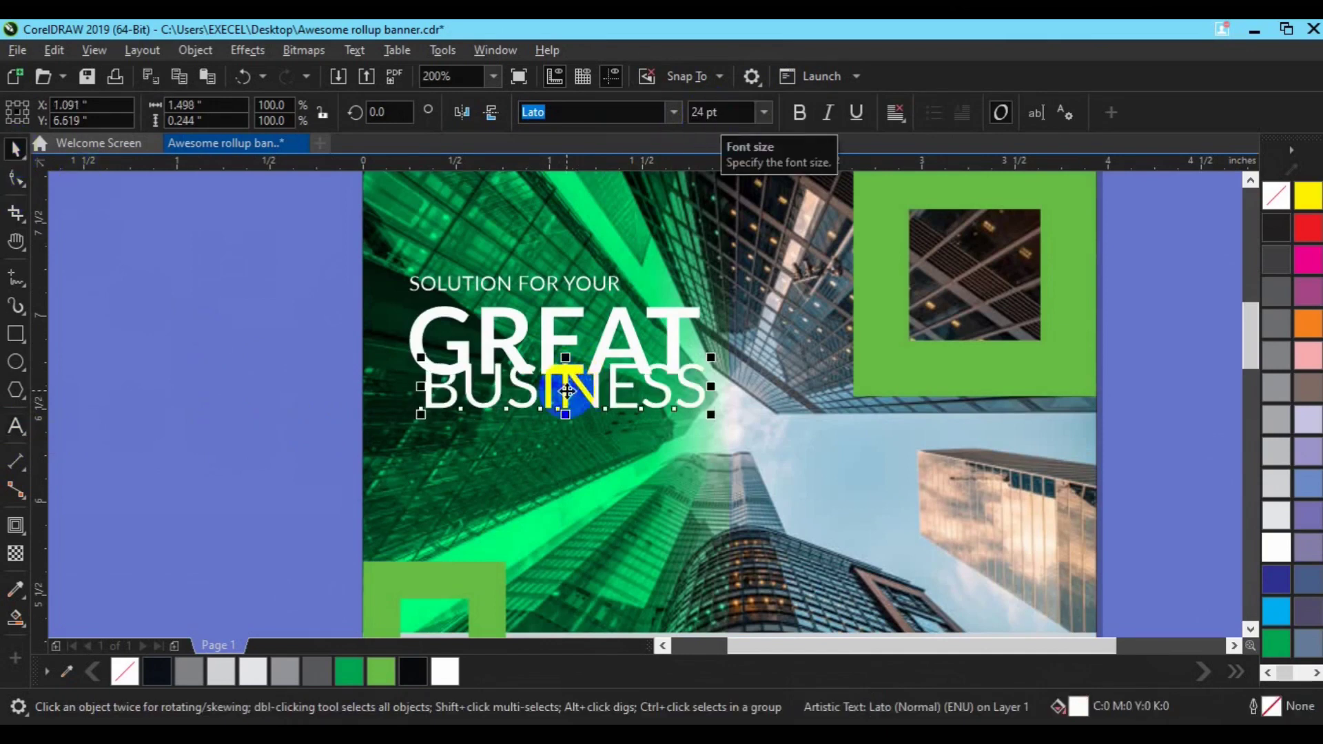
left_click_drag(567, 391, 554, 414)
Resize BUSINESS to 26 pt, group it with GREAT, and move the group up-left.
left_click(506, 355)
left_click(414, 283, "shift")
left_click(478, 419)
left_click(702, 111)
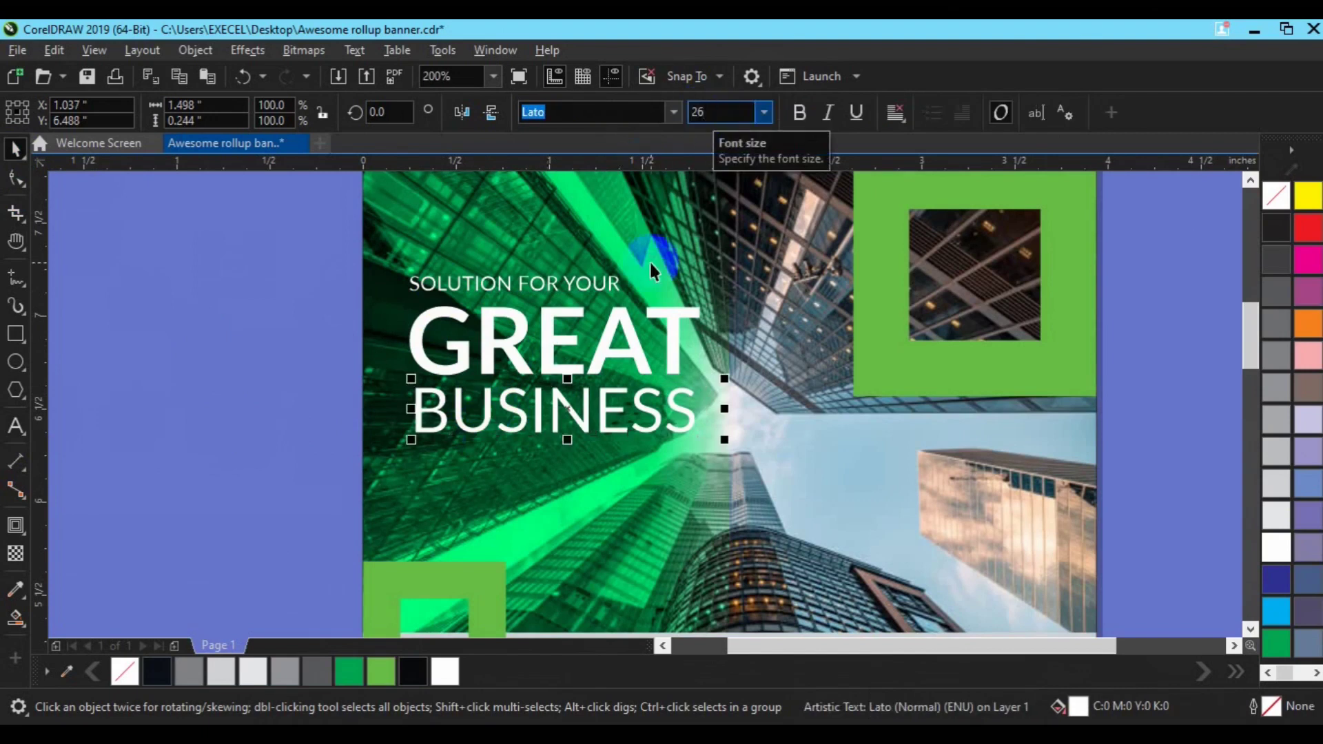
type("26")
key("Return")
left_click(560, 363, "shift")
key("ctrl+g")
left_click_drag(798, 315, 797, 345)
left_click_drag(546, 379, 522, 338)
Draw a paragraph text frame below BUSINESS.
left_click(17, 422)
left_click_drag(384, 444, 689, 505)
left_click(429, 474)
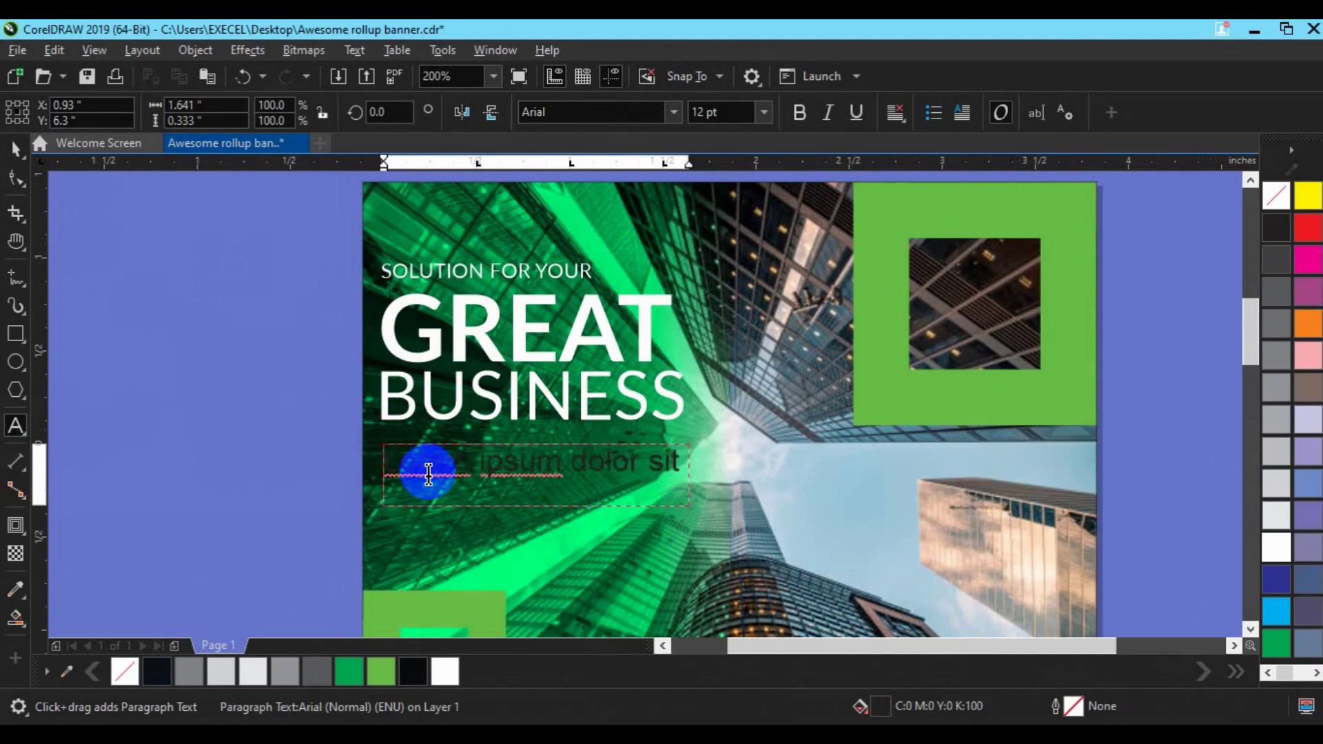
Set the lorem paragraph to 5 pt and widen its frame so the text reflows.
key("ctrl+a")
double_click(700, 112)
key("BackSpace")
type("7")
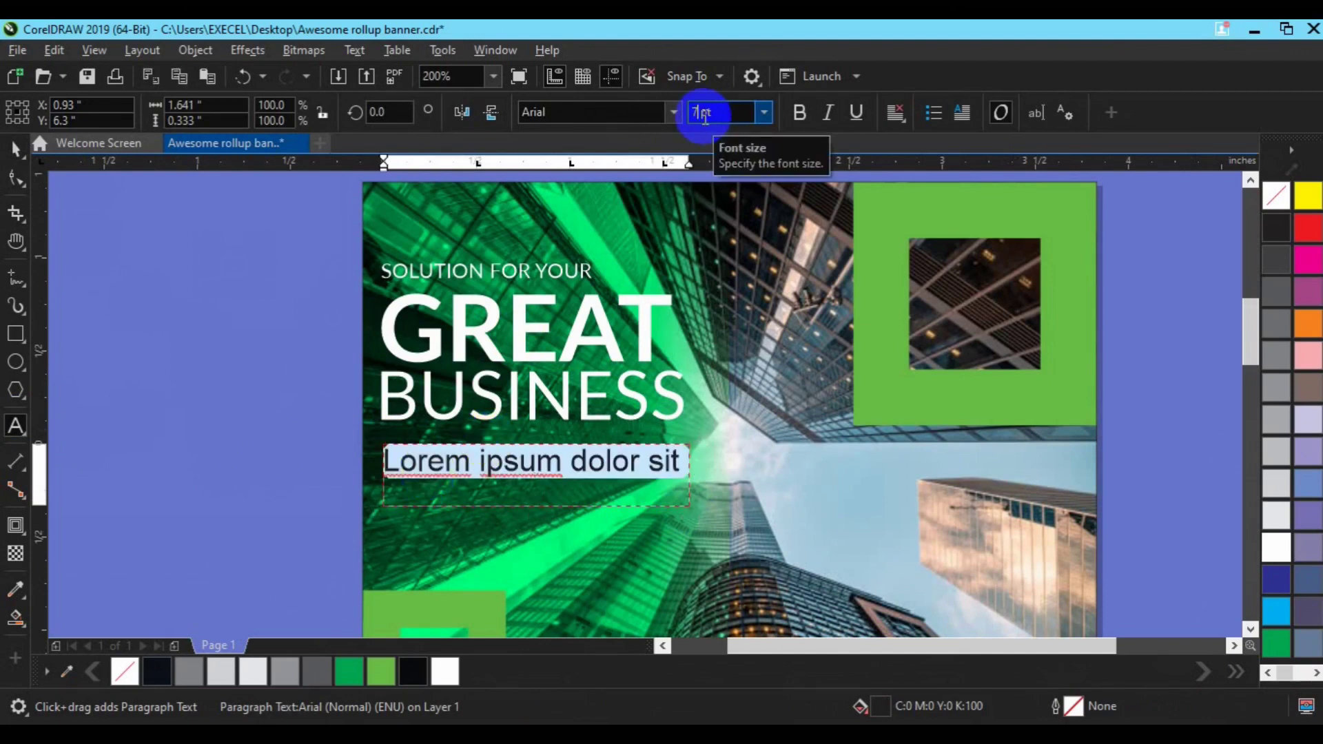
double_click(702, 113)
type("5")
key("Return")
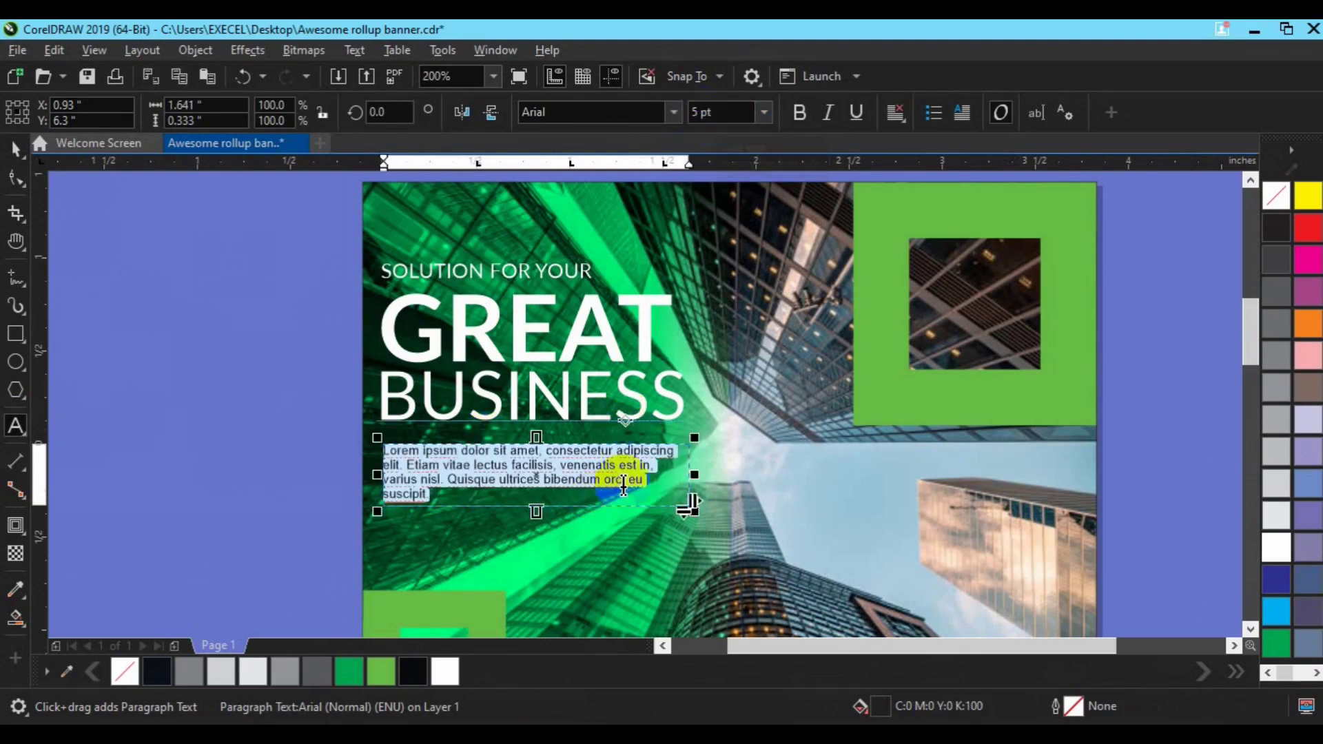
left_click_drag(693, 474, 708, 474)
Make the paragraph white Lato and place a copy off to the right.
left_click(15, 148)
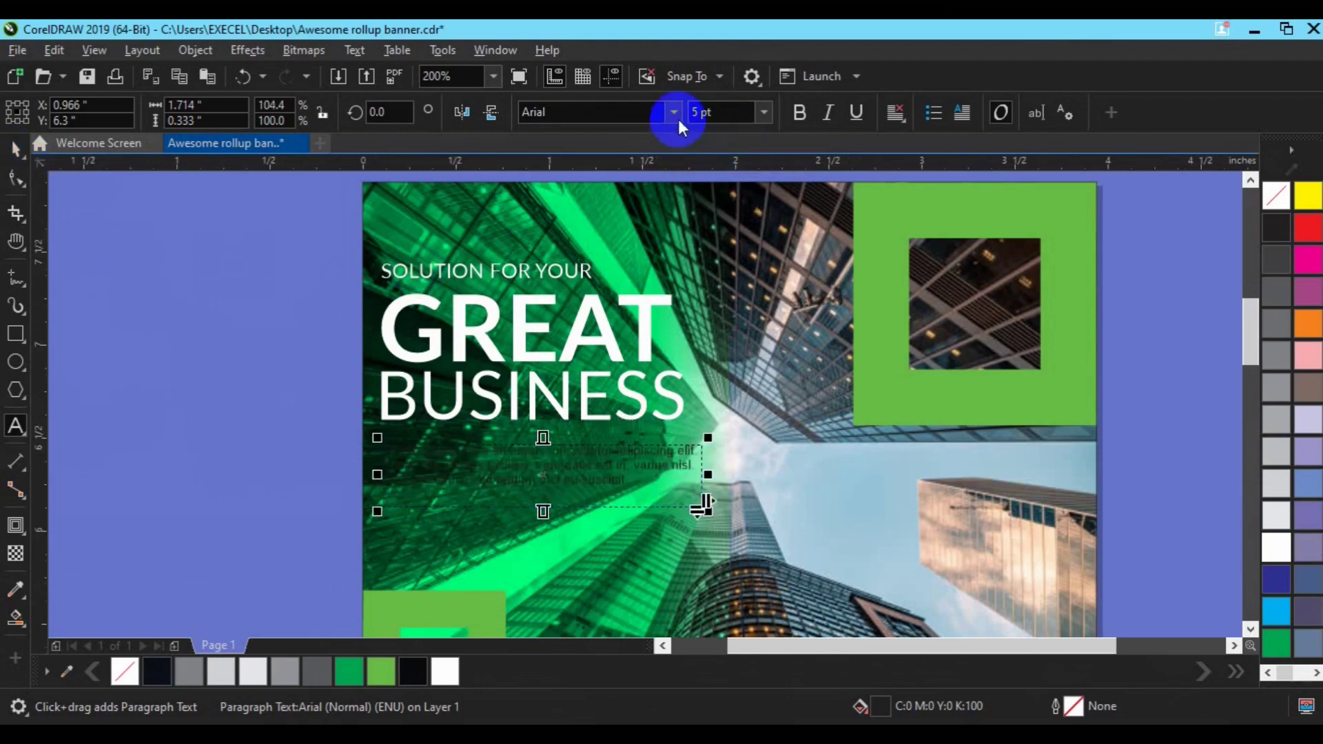
left_click(672, 113)
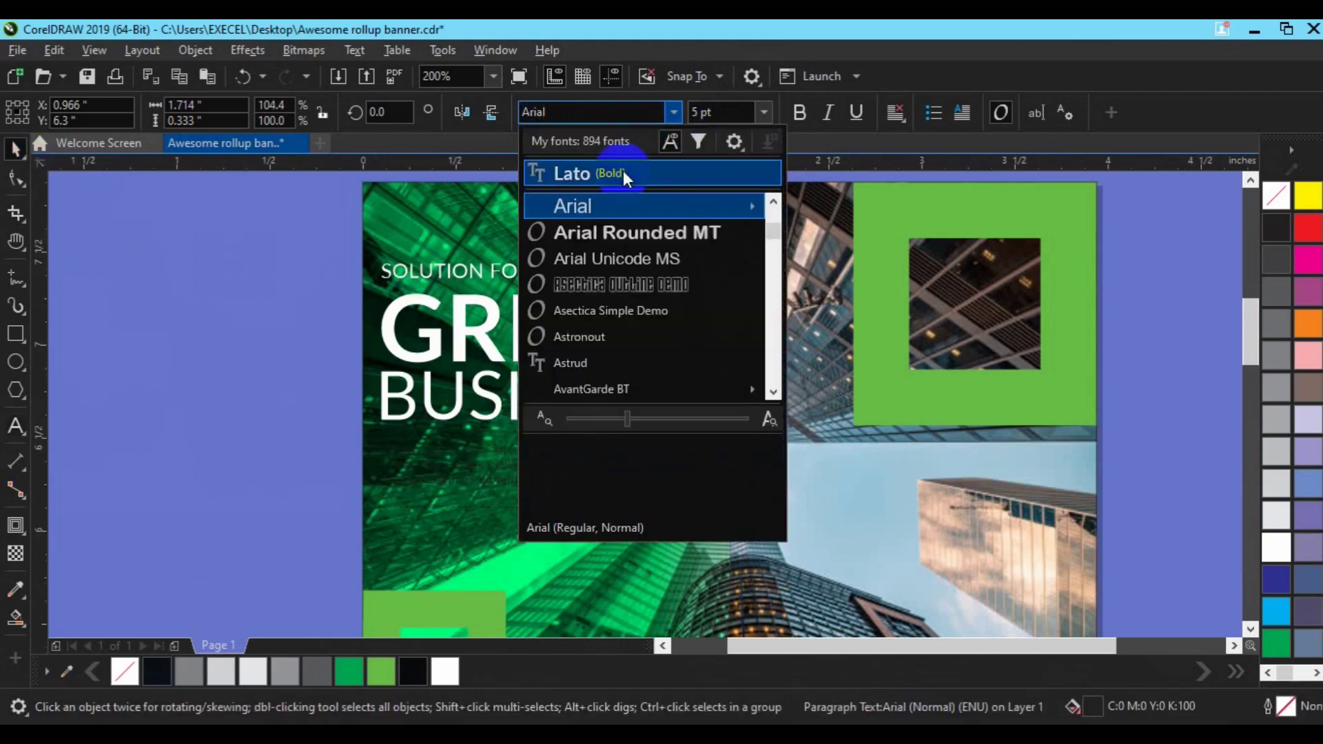
left_click(623, 172)
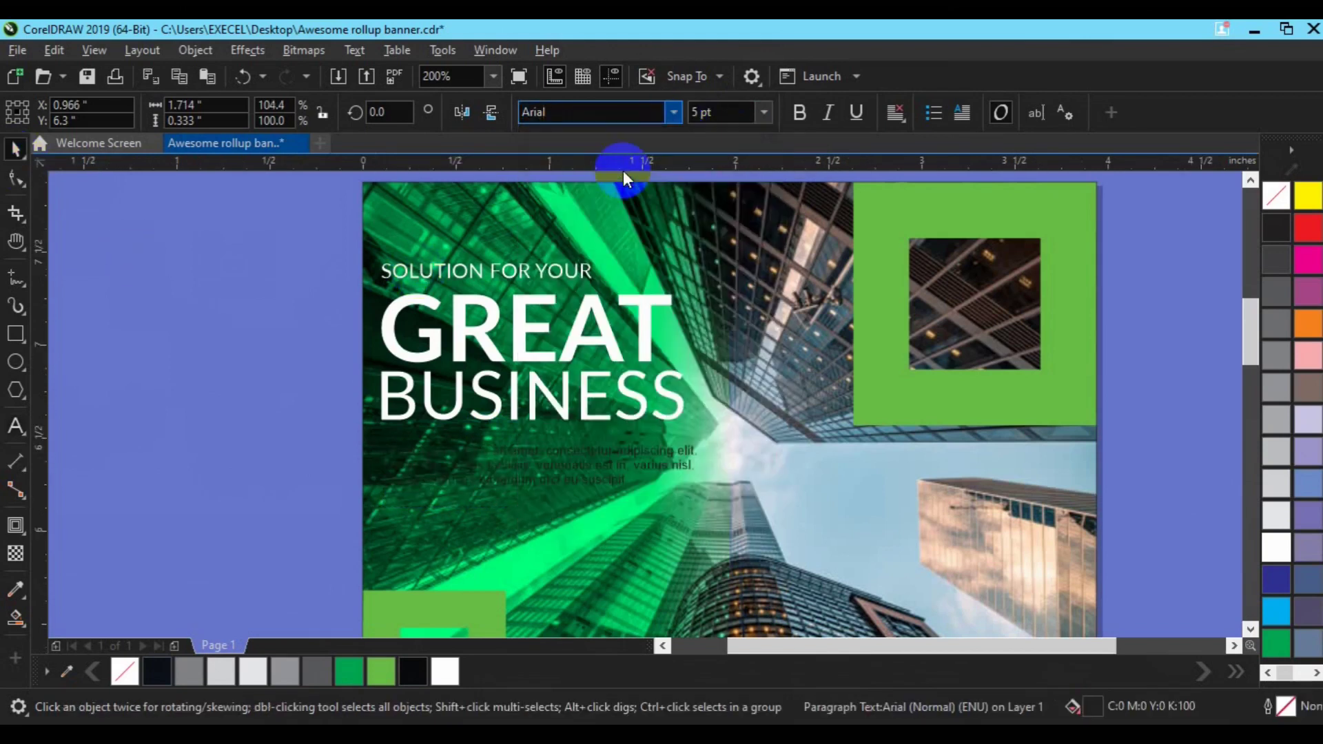
left_click(448, 672)
left_click_drag(563, 458, 1126, 443)
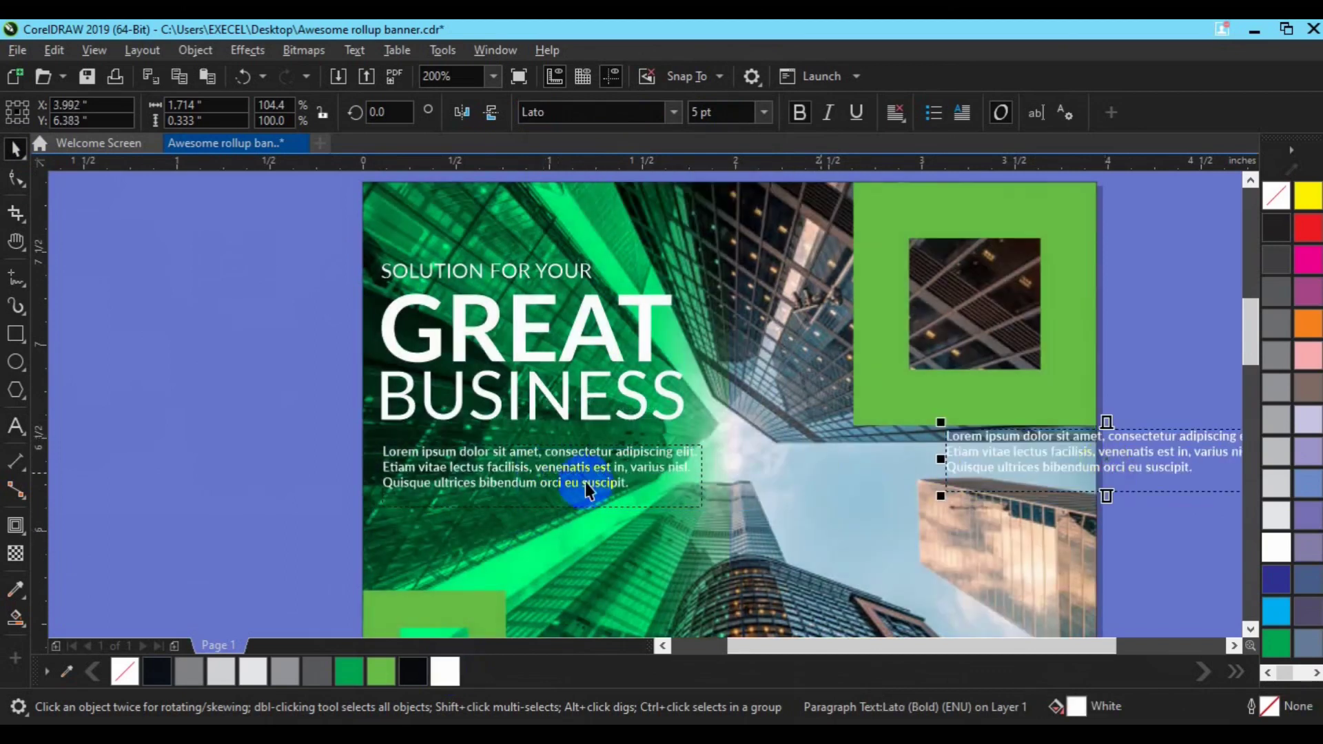
Check the heading group and paragraph together, then save the banner with Ctrl+S.
left_click(449, 412)
left_click(460, 486)
left_click(407, 388, "shift")
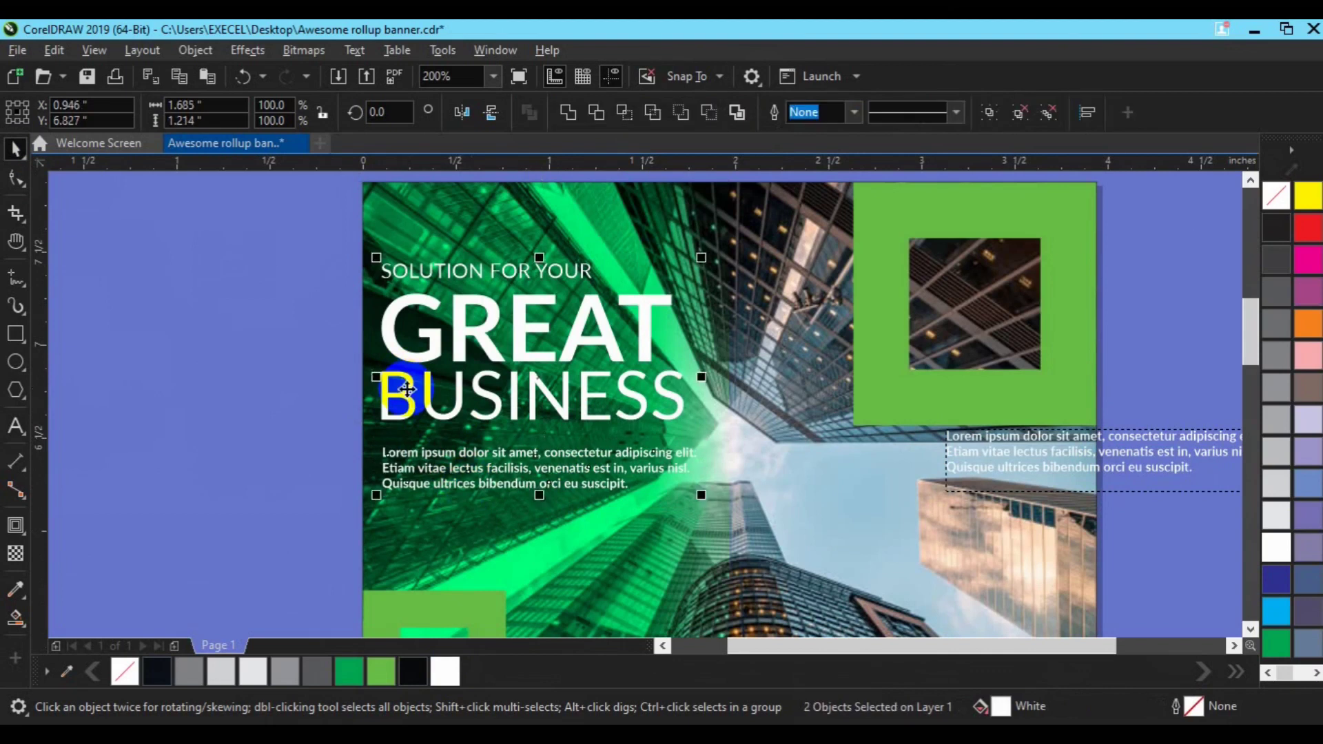
left_click(509, 495)
scroll(508, 495, "down", 2)
key("ctrl+s")
Move the paragraph copy into the grey area and ungroup the headline.
left_click_drag(604, 602, 609, 434)
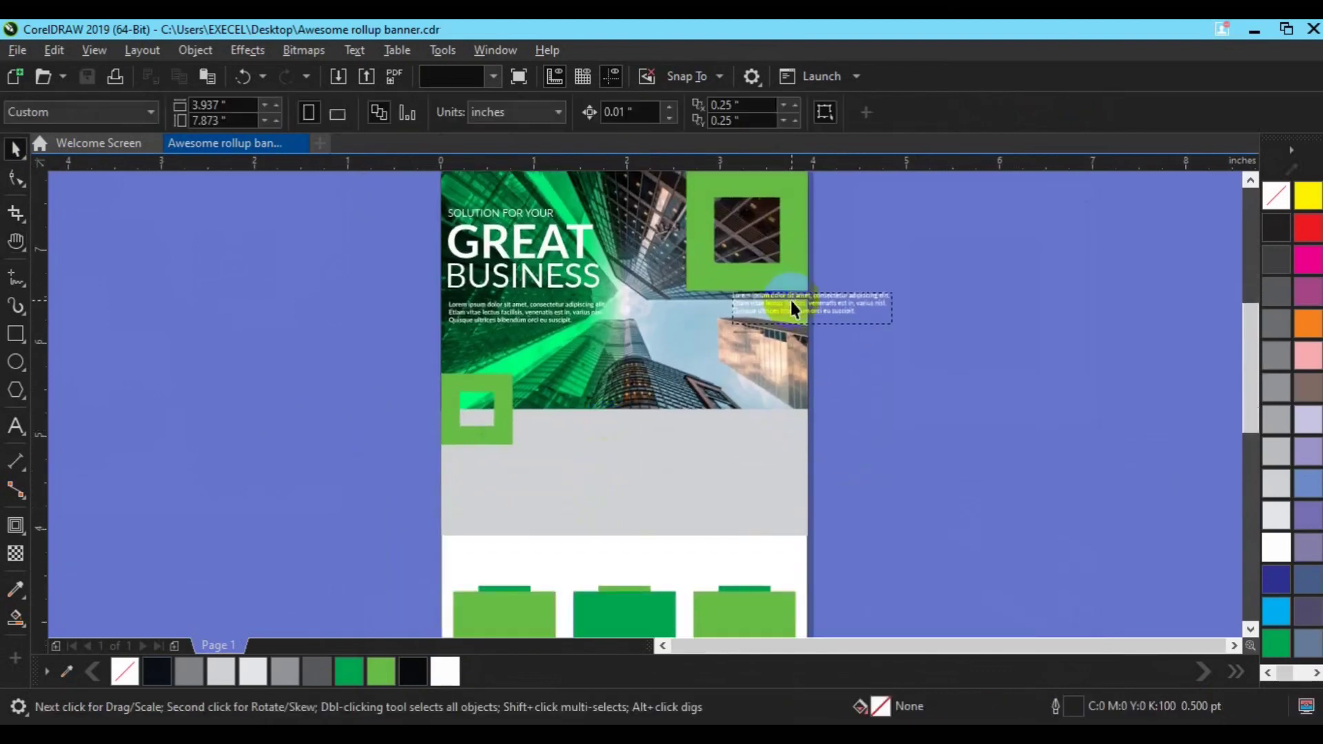
left_click_drag(792, 308, 664, 485)
left_click(16, 150)
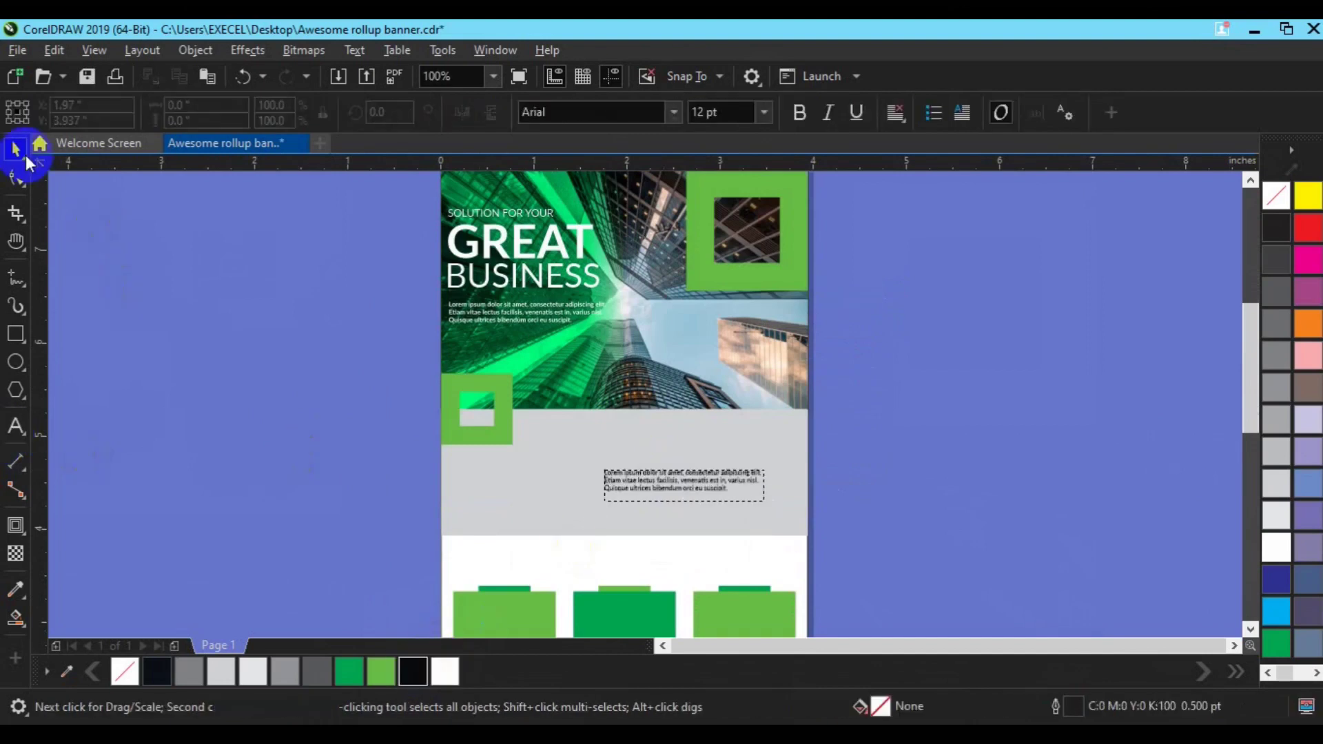
left_click(526, 266)
left_click(772, 112)
key("Escape")
Copy BUSINESS into the grey area, color it green, and retype it as 'About Our Company'.
left_click(527, 281)
left_click(528, 281)
left_click_drag(526, 281, 534, 466)
right_click(534, 465)
left_click(350, 674)
left_click(15, 426)
key("BackSpace")
key("BackSpace")
key("BackSpace")
key("BackSpace")
key("BackSpace")
key("BackSpace")
key("BackSpace")
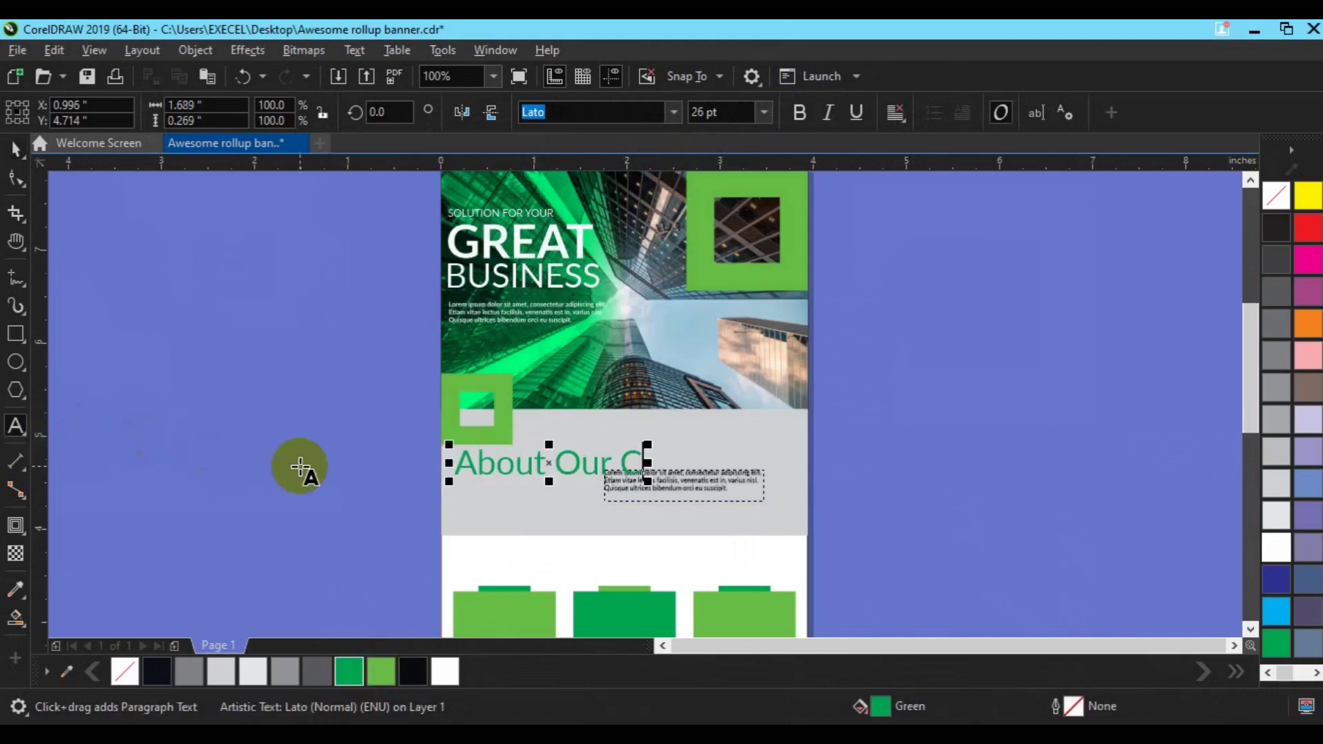
key("ctrl+space")
Set the heading to 12 pt and duplicate the paragraph, moving the copy aside.
left_click(703, 112)
type("15")
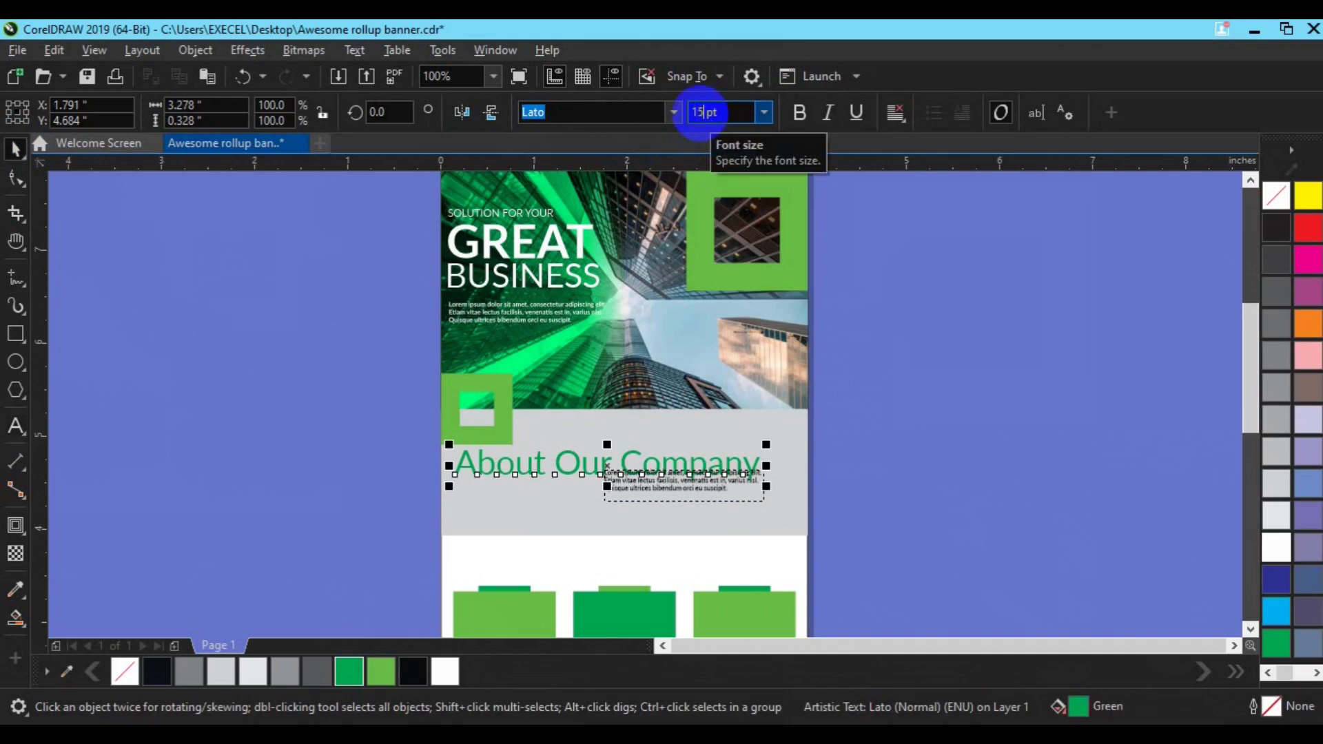
key("Return")
type("12")
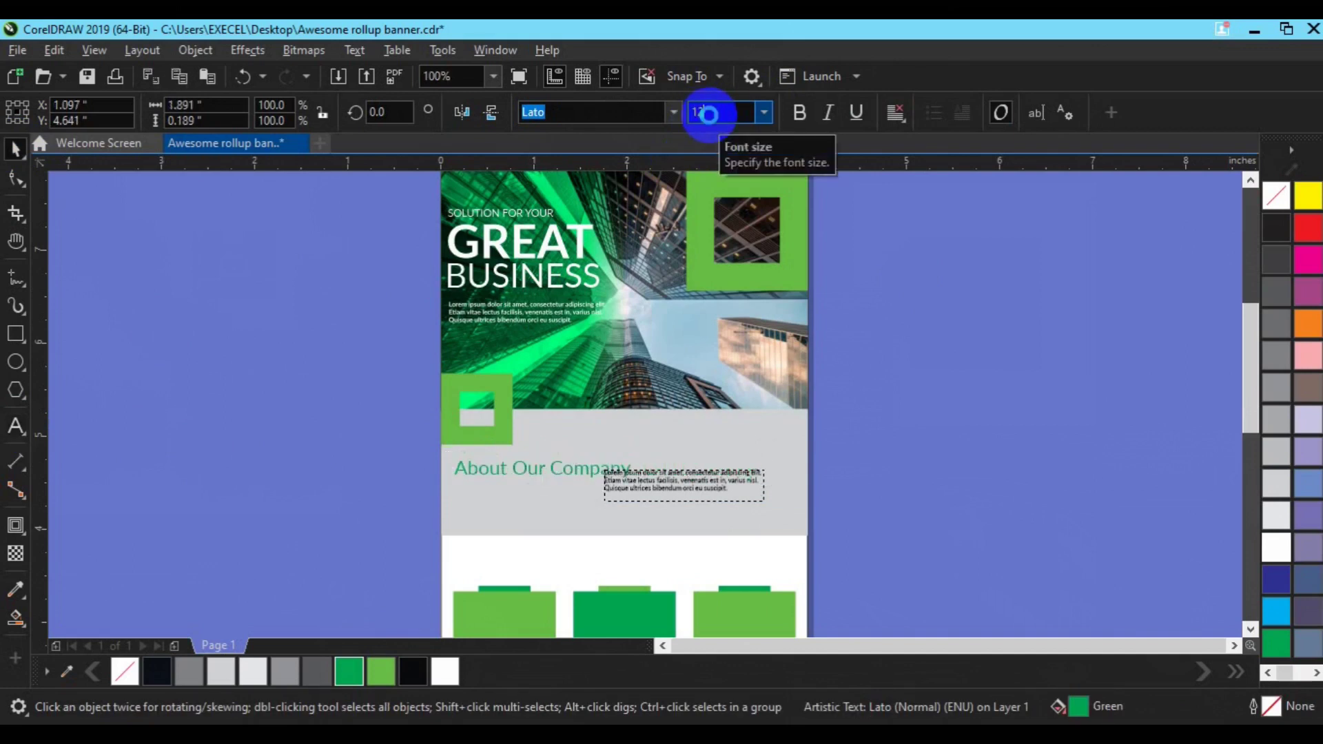
key("Return")
left_click(649, 482)
key("ctrl+d")
left_click_drag(678, 471, 798, 476)
Place a copy of the lorem paragraph under About Our Company, keeping a spare beside the page.
left_click(17, 149)
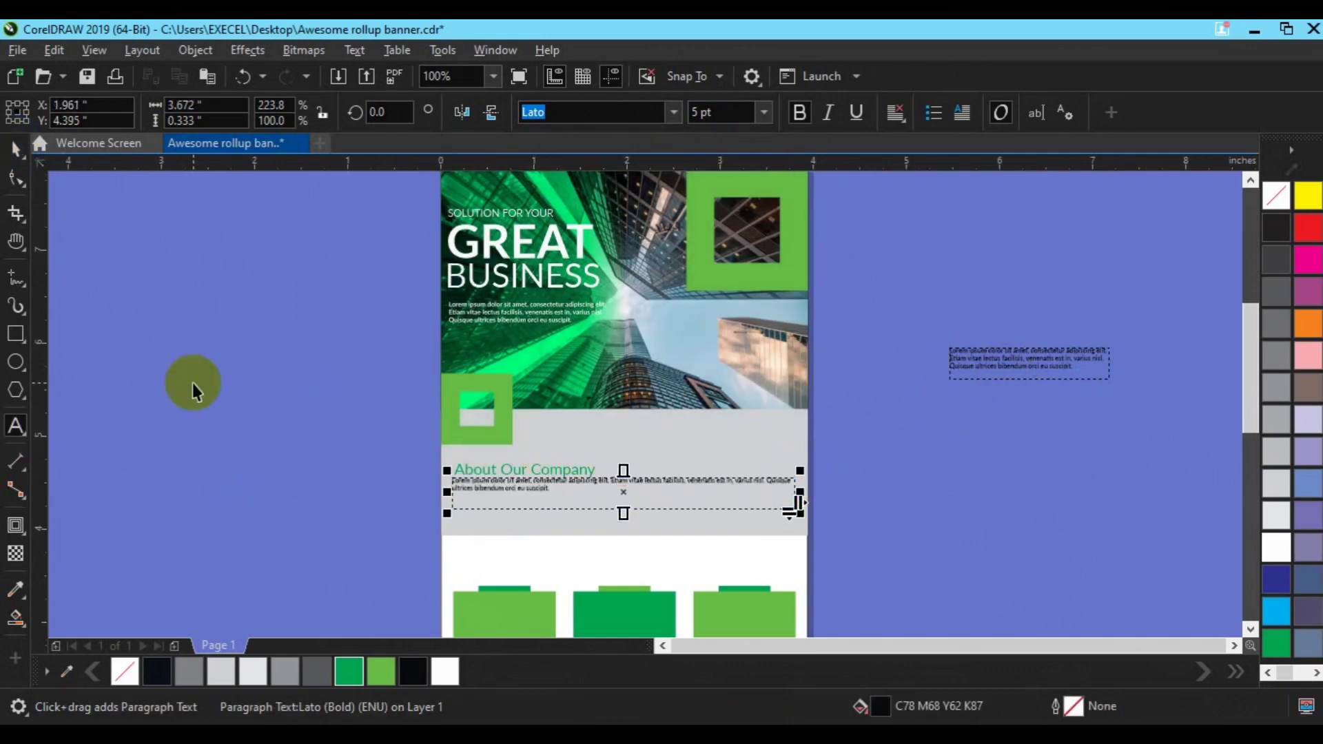
left_click(192, 383)
left_click(508, 518)
left_click(374, 483)
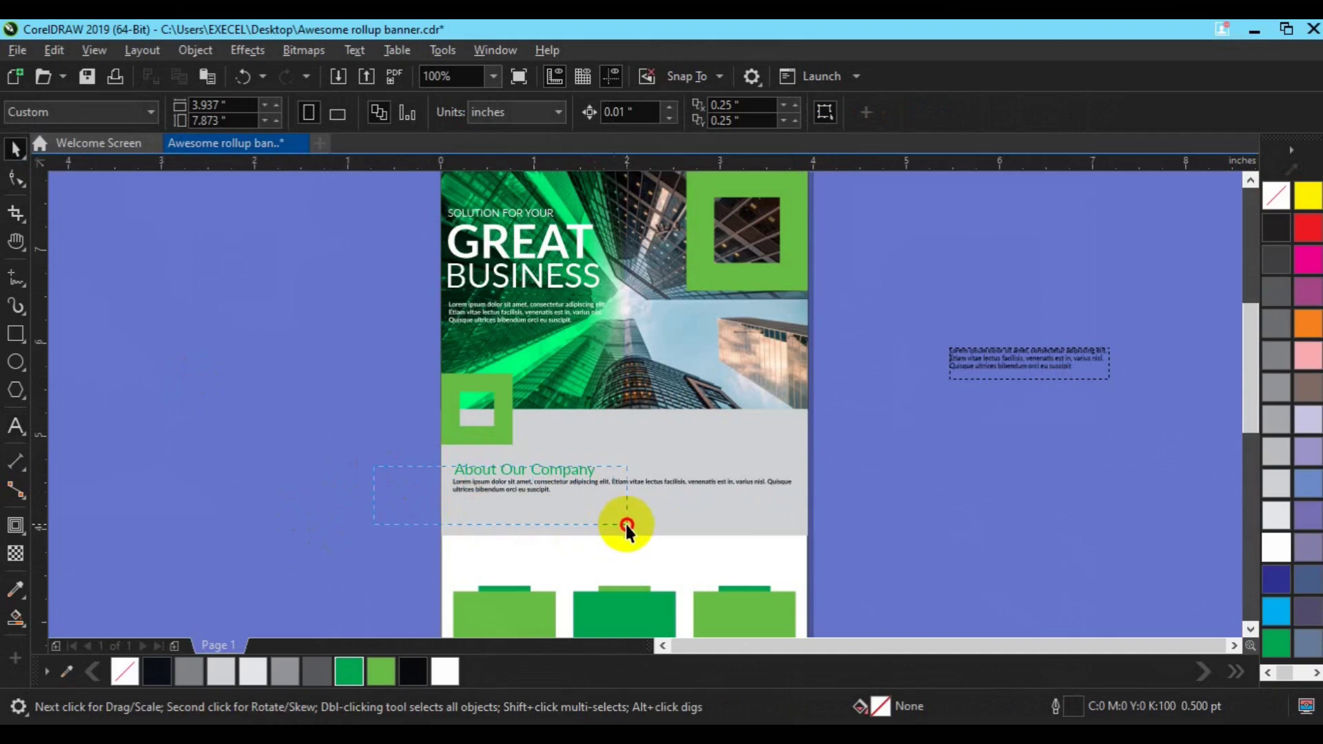
left_click_drag(413, 478, 833, 529)
left_click_drag(619, 483, 619, 504)
left_click(656, 540)
left_click_drag(519, 491, 522, 508)
left_click(571, 537)
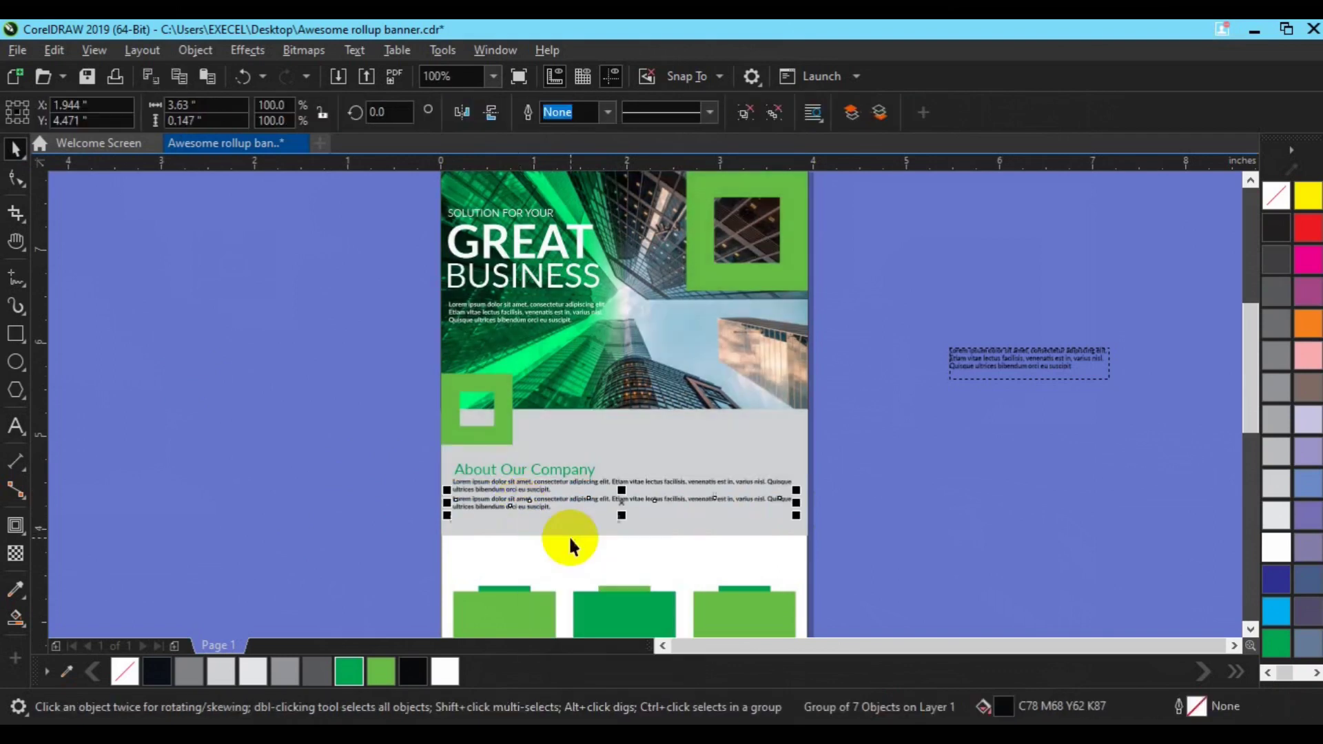
key("Delete")
left_click_drag(989, 368, 957, 344)
right_click(957, 343)
left_click(551, 503)
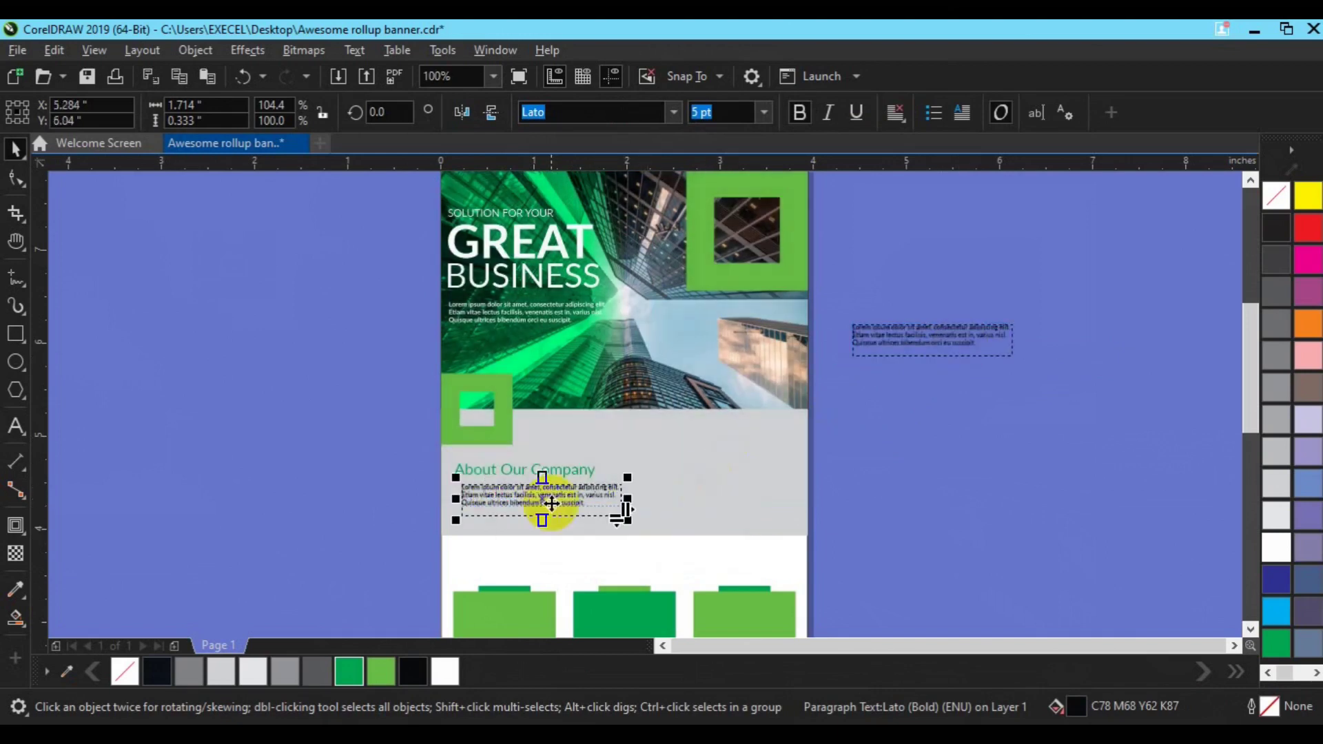
Widen and lengthen the 10 pt paragraph frame so it runs three lines across the grey band.
left_click(17, 423)
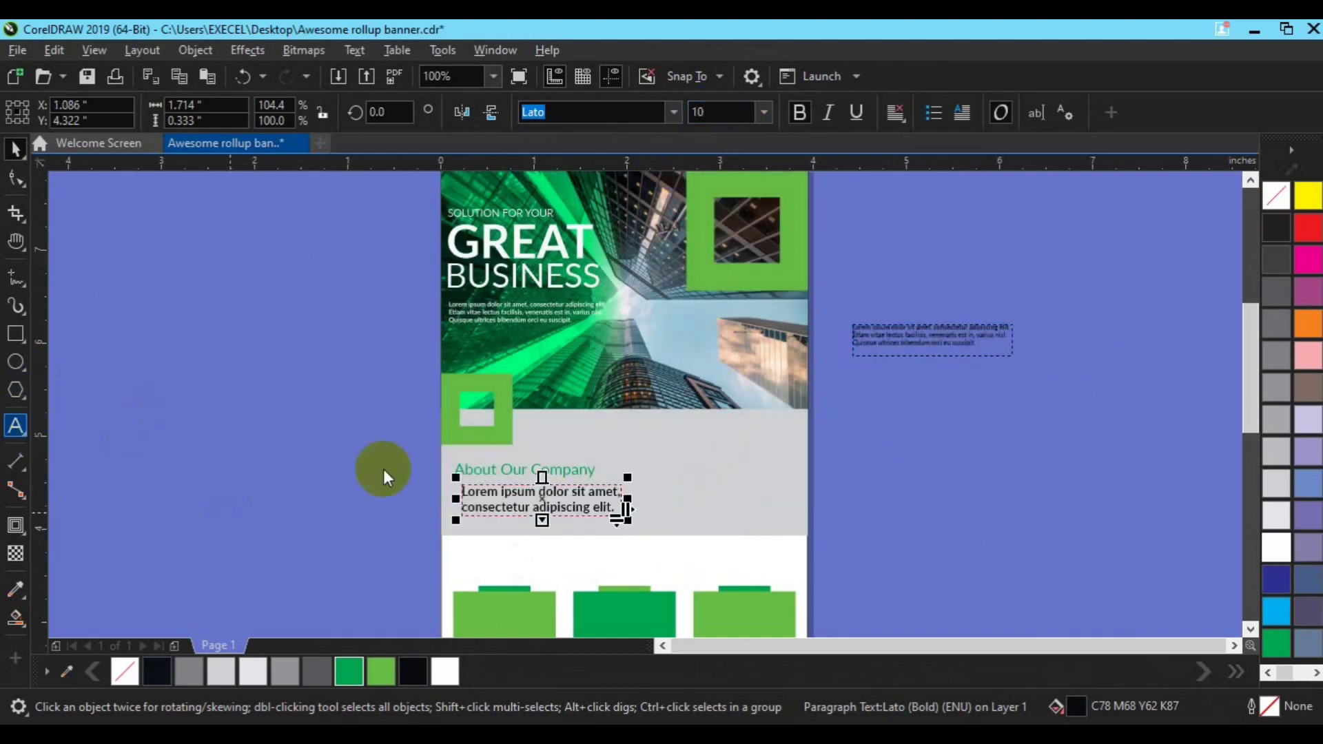
left_click_drag(621, 499, 791, 489)
left_click_drag(625, 520, 620, 537)
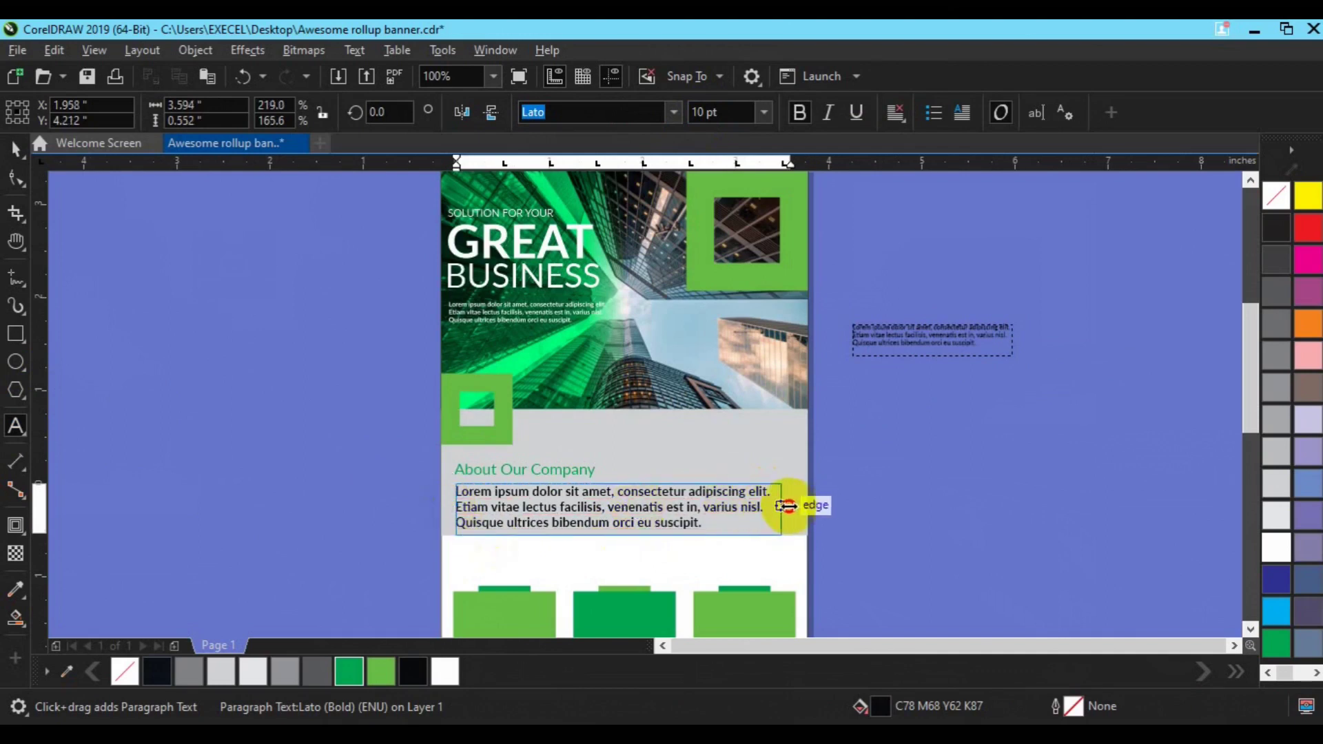
Nudge the About Our Company heading and its paragraph up slightly.
left_click(15, 148)
left_click(489, 472, "shift")
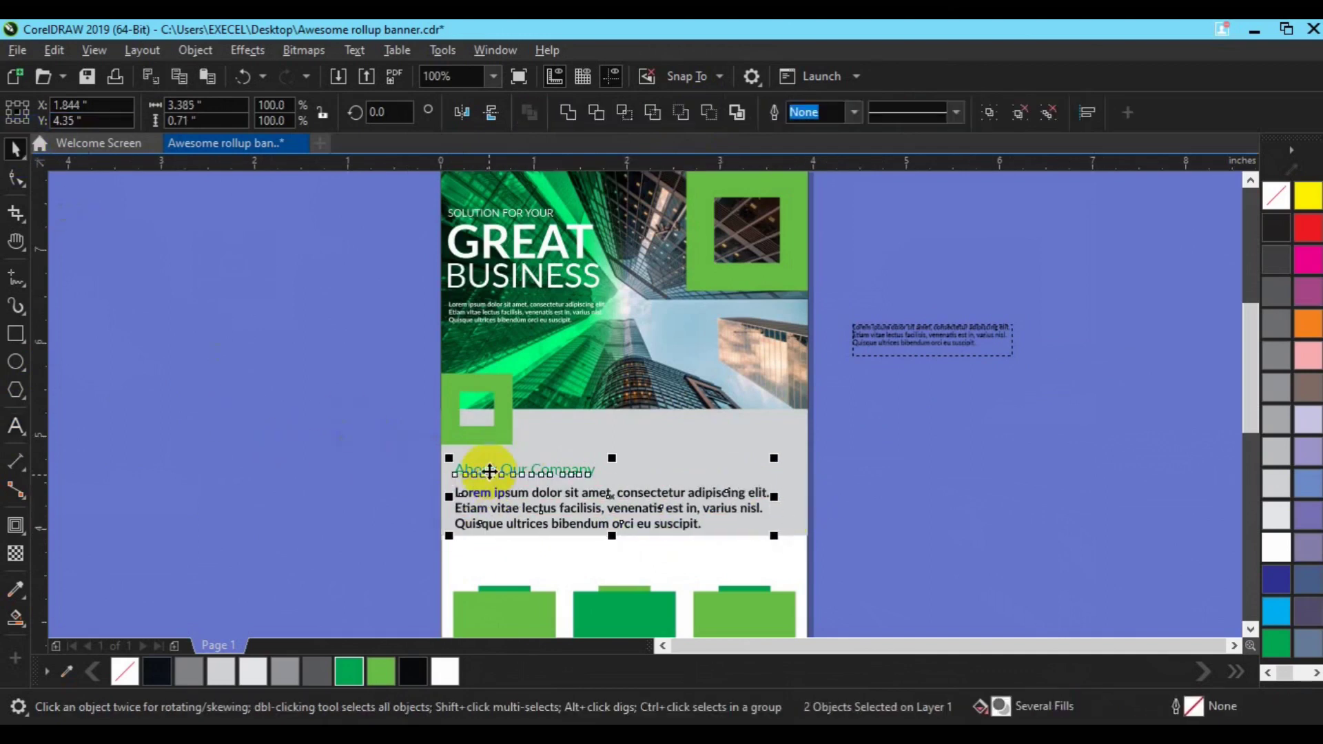
left_click(510, 528)
key("Up")
key("Up")
key("Up")
key("Up")
key("Up")
key("Up")
key("Up")
left_click(517, 468, "shift")
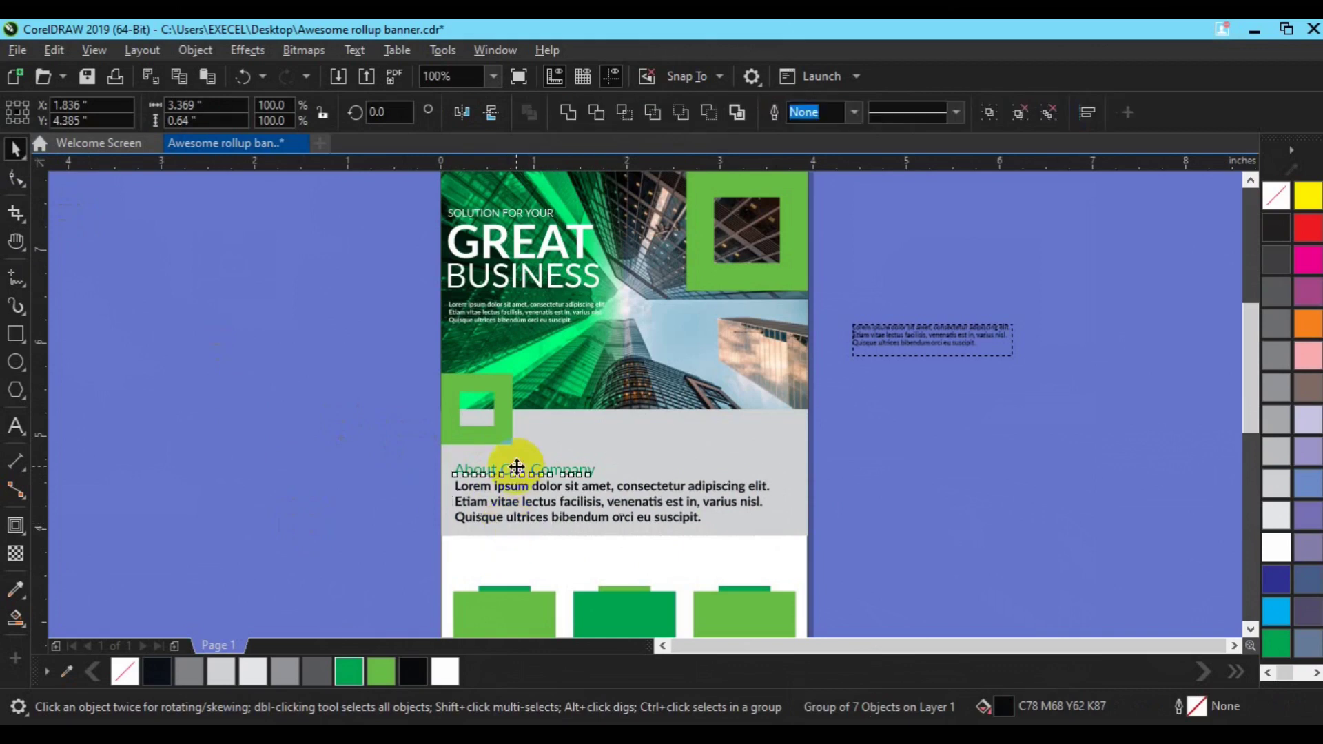
left_click_drag(516, 468, 516, 462)
Fill the grey section rectangle with 10% Black.
left_click(784, 487)
left_click(1276, 483)
left_click(1057, 410)
scroll(697, 422, "down", 3)
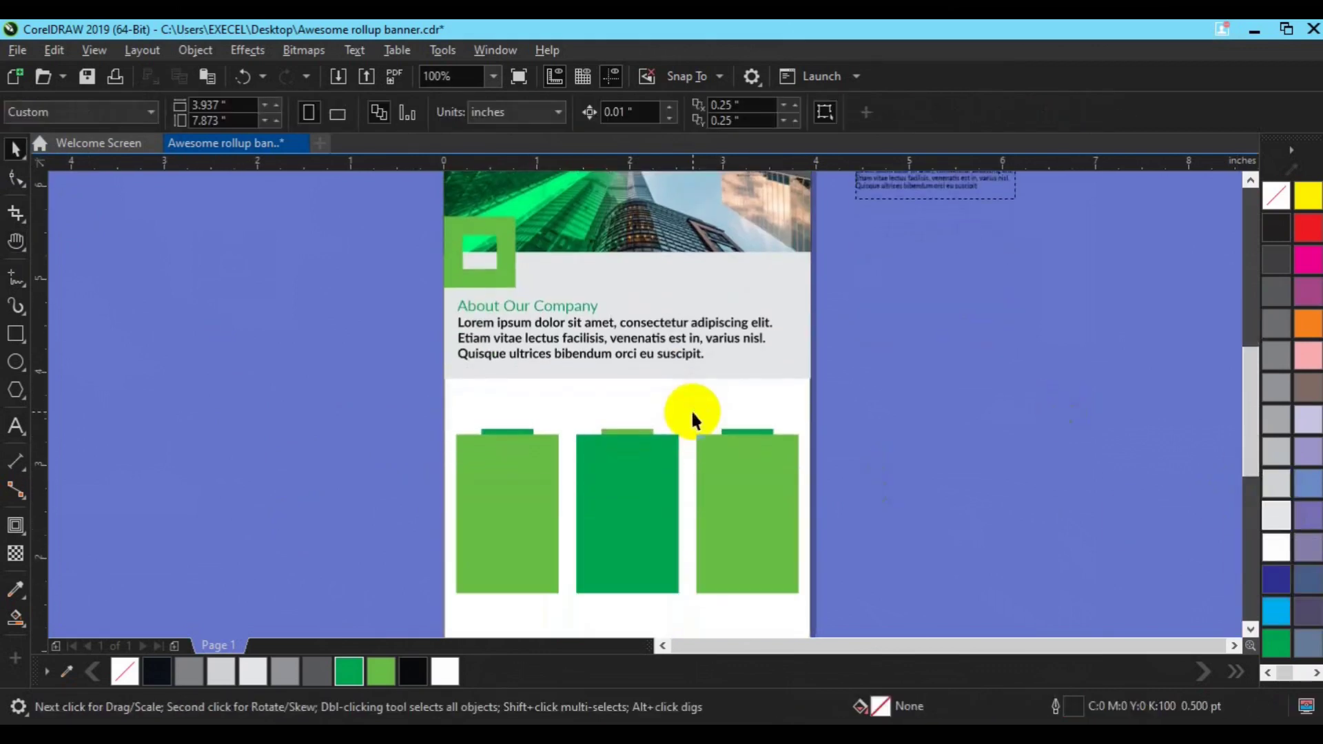
Move the spare lorem paragraph down and copy it into the first green panel.
left_click(916, 186)
left_click_drag(916, 186, 918, 479)
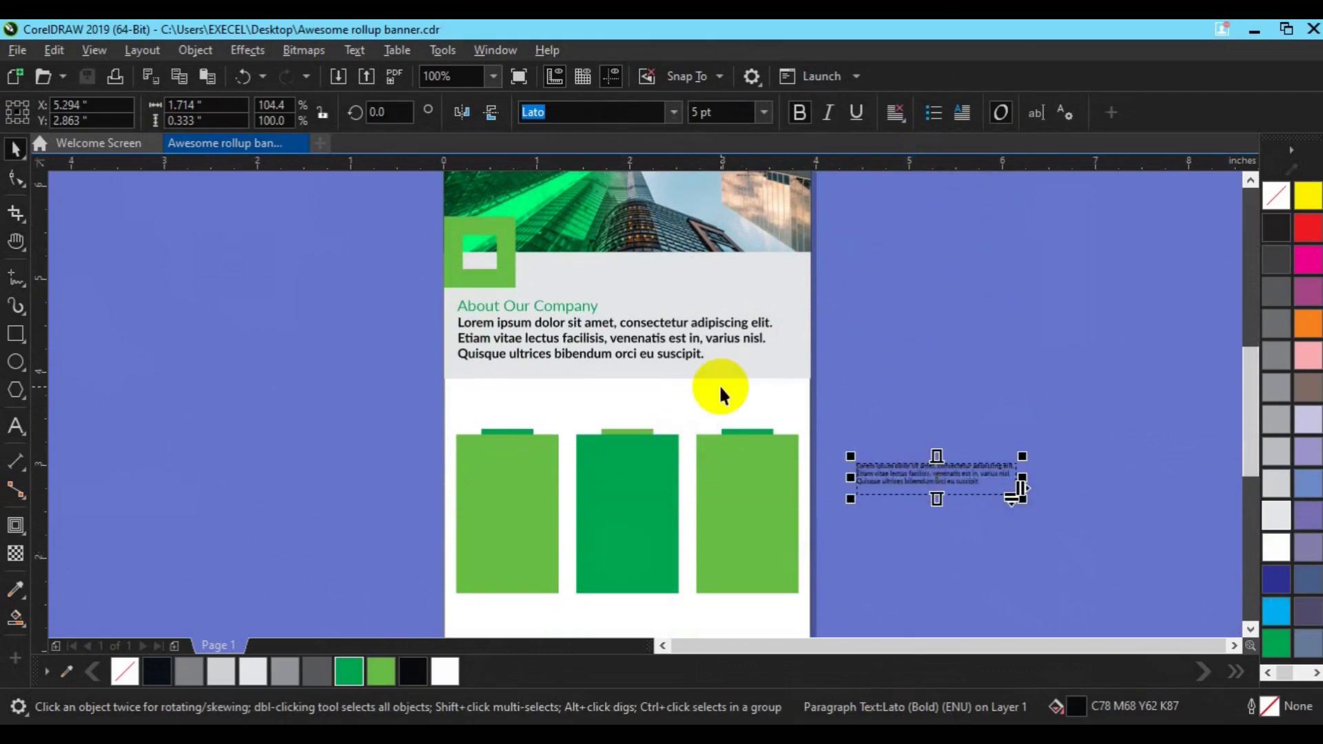
key("ctrl+F11")
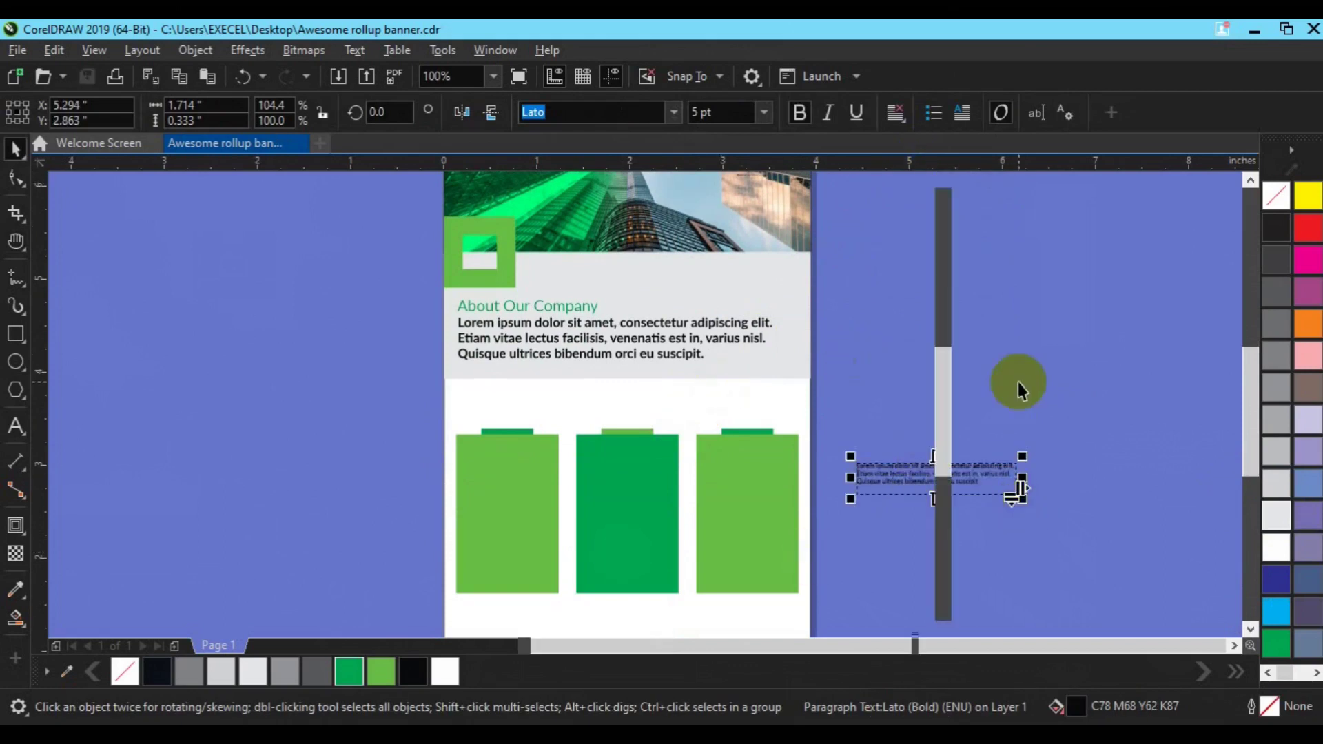
left_click(786, 481)
left_click_drag(786, 481, 396, 490)
Narrow the copied text frame to fit the panel and fully justify its text.
key("F8")
left_click_drag(479, 488, 351, 564)
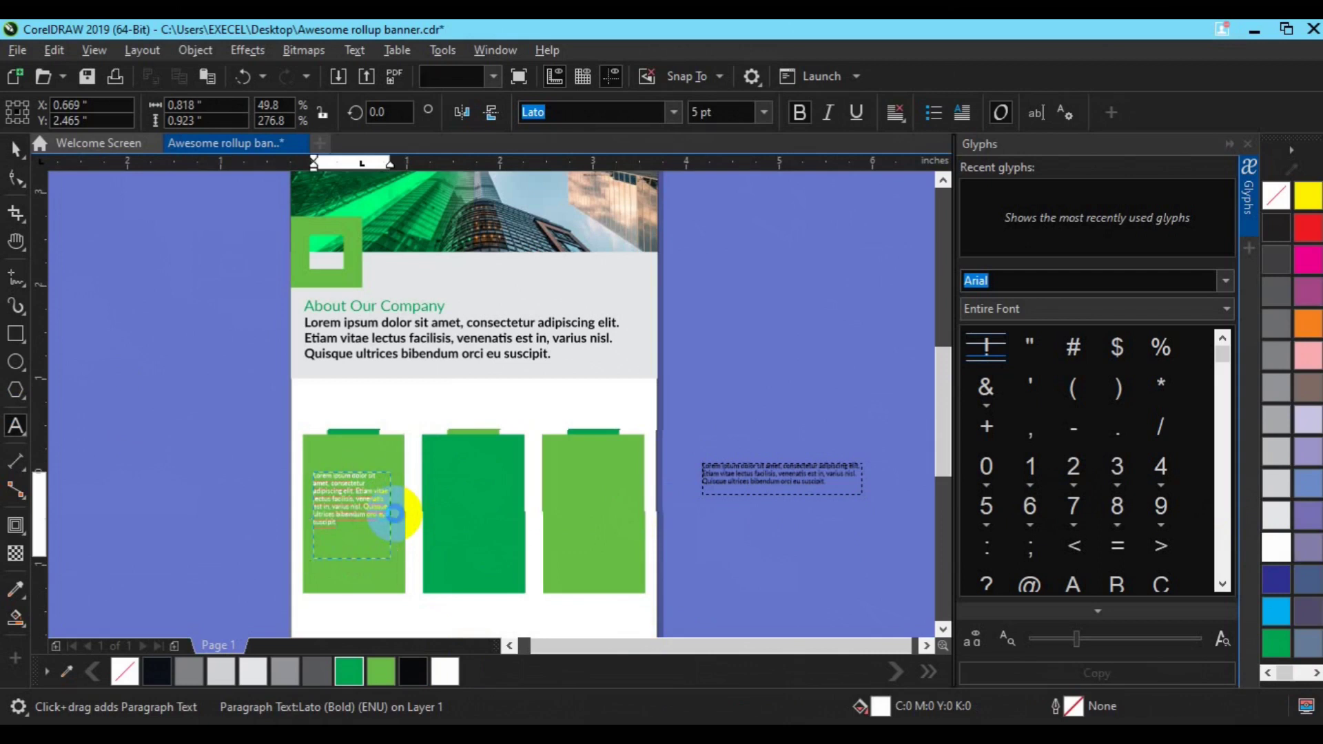
key("ctrl+a")
left_click_drag(352, 564, 352, 579)
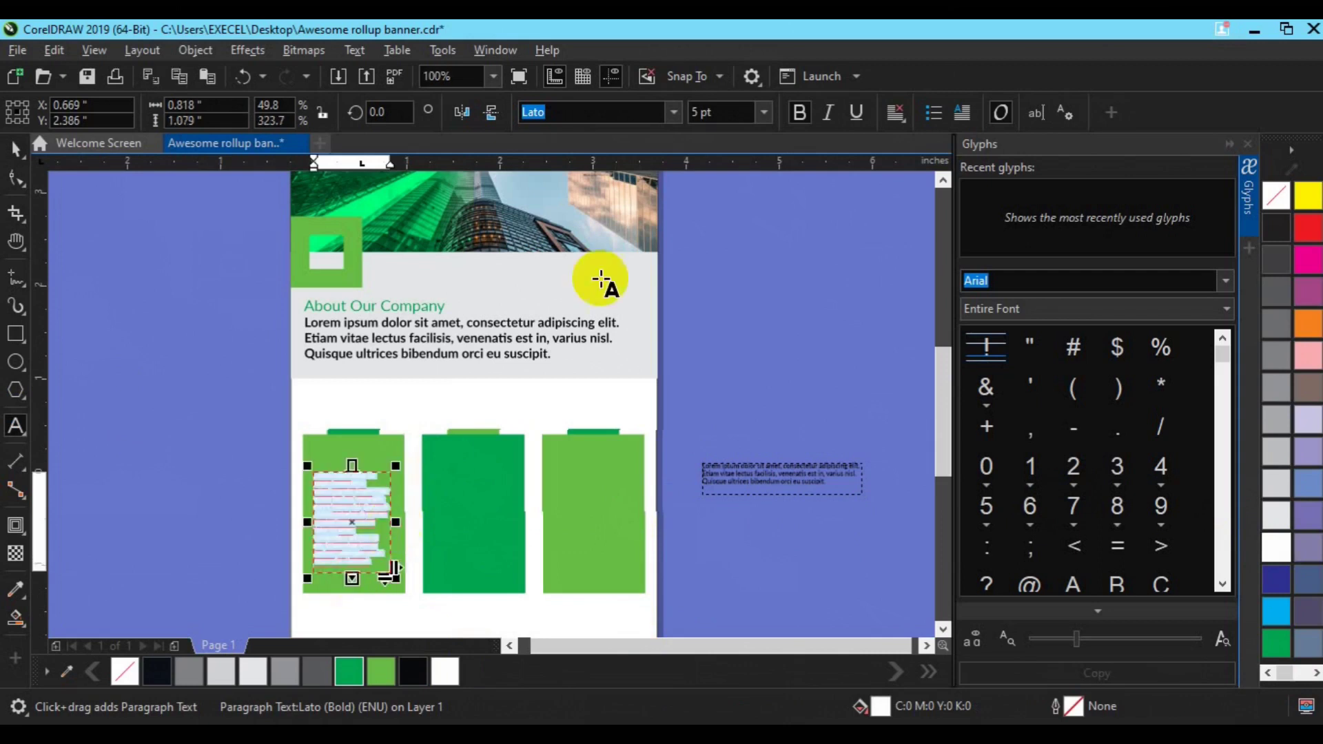
left_click(900, 120)
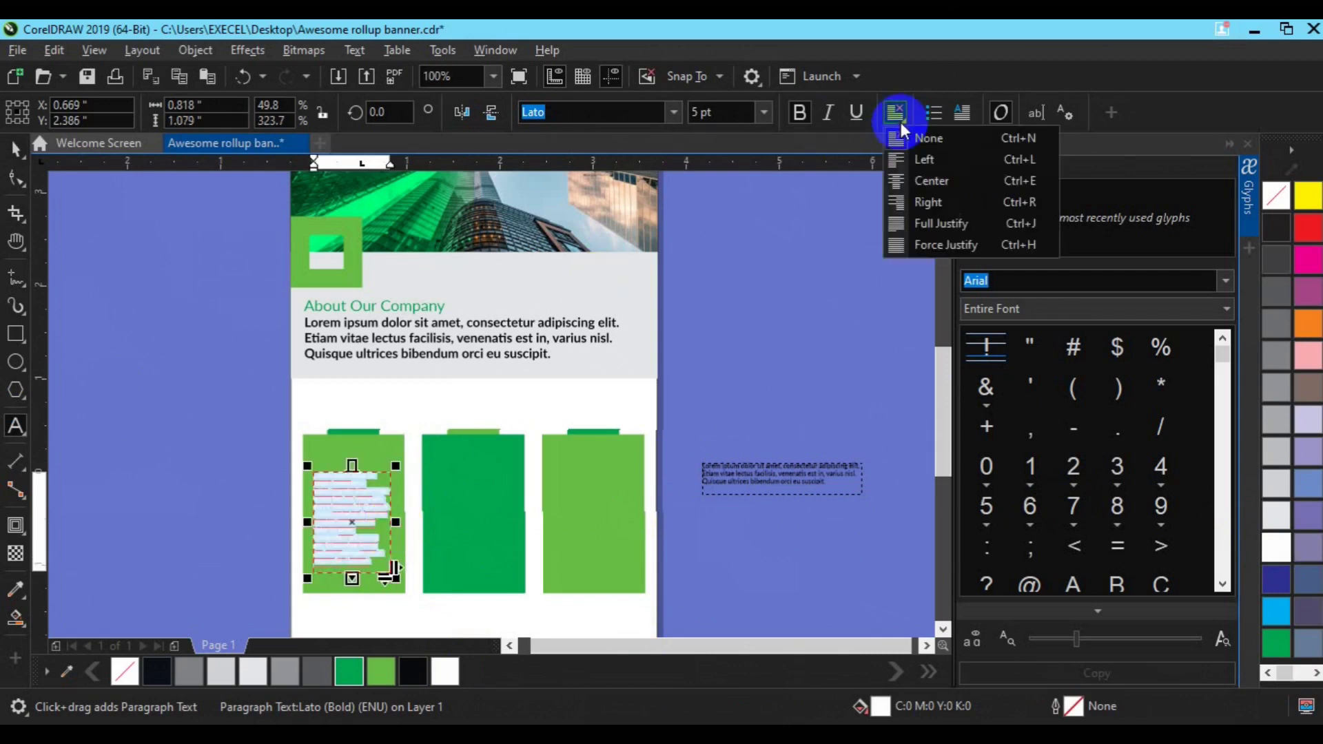
left_click(931, 226)
left_click(24, 159)
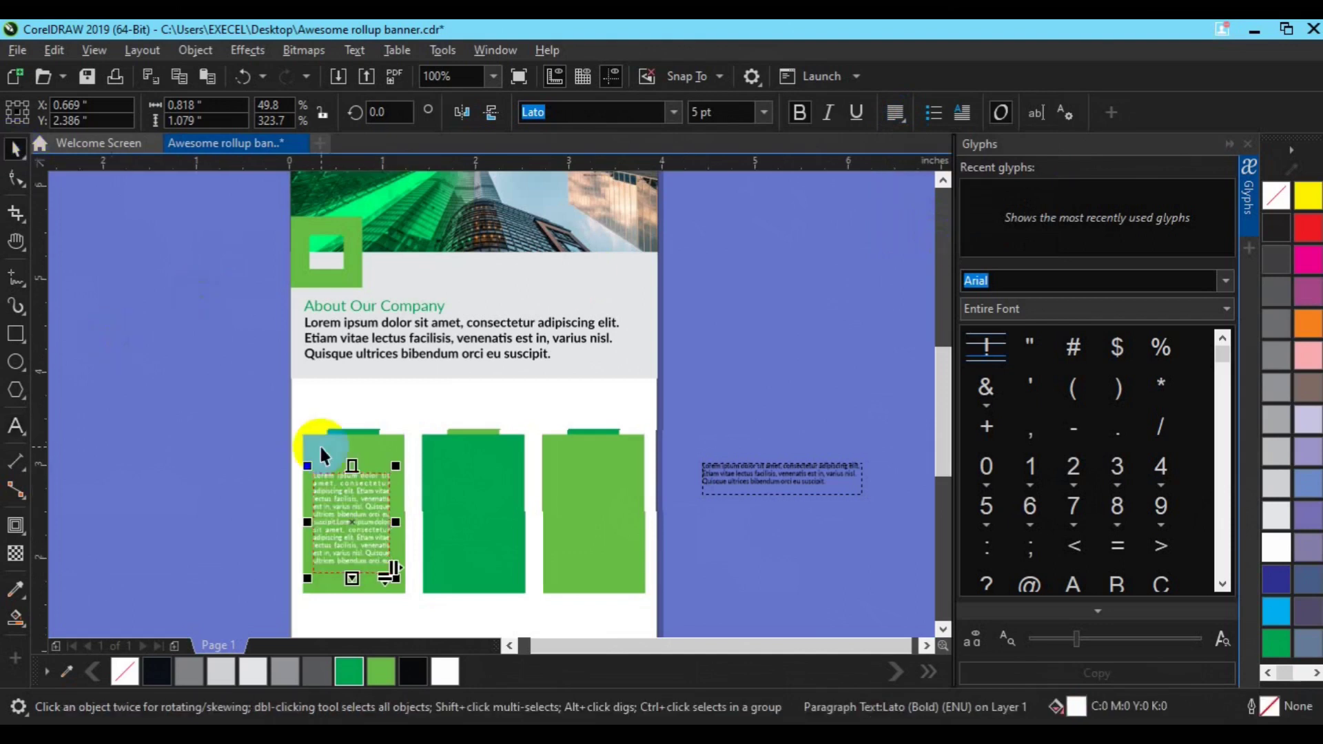
key("Escape")
left_click(1224, 281)
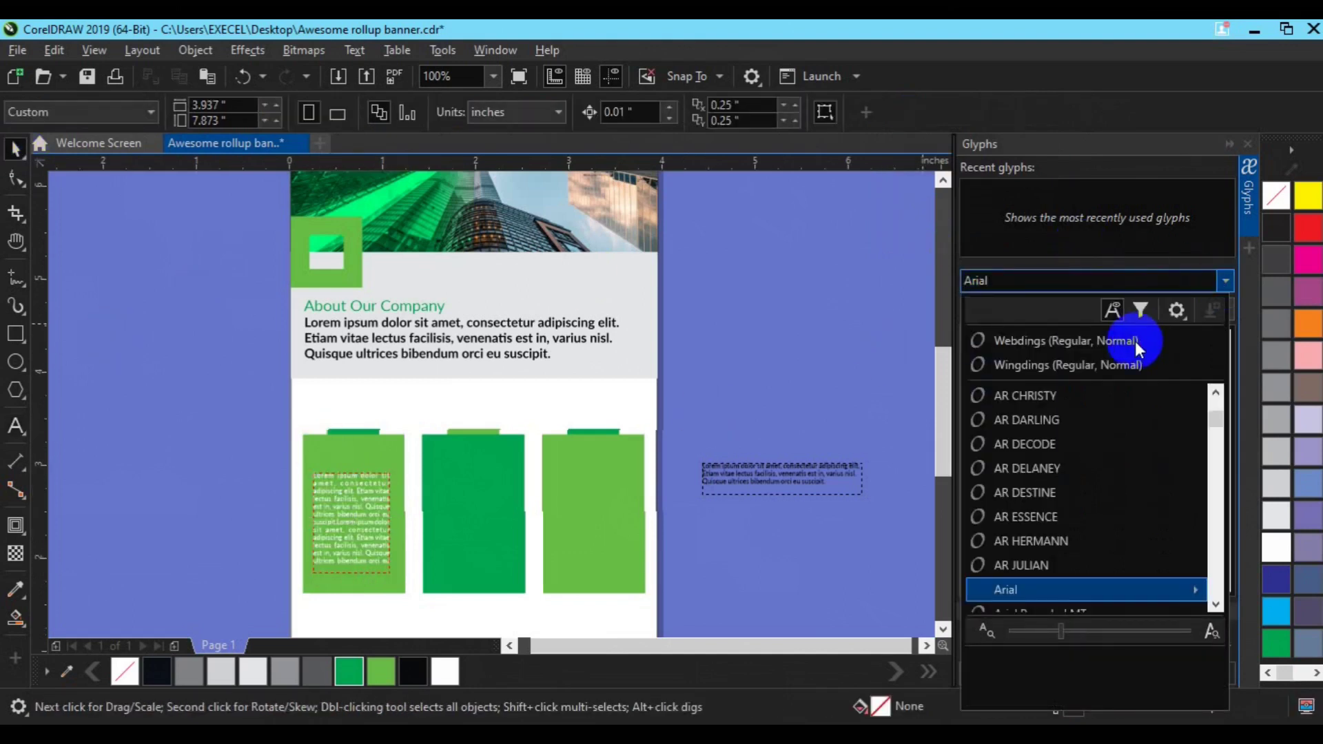
Place the white Webdings download symbol at the top of the first green panel.
left_click(1134, 341)
left_click_drag(1222, 362, 1222, 501)
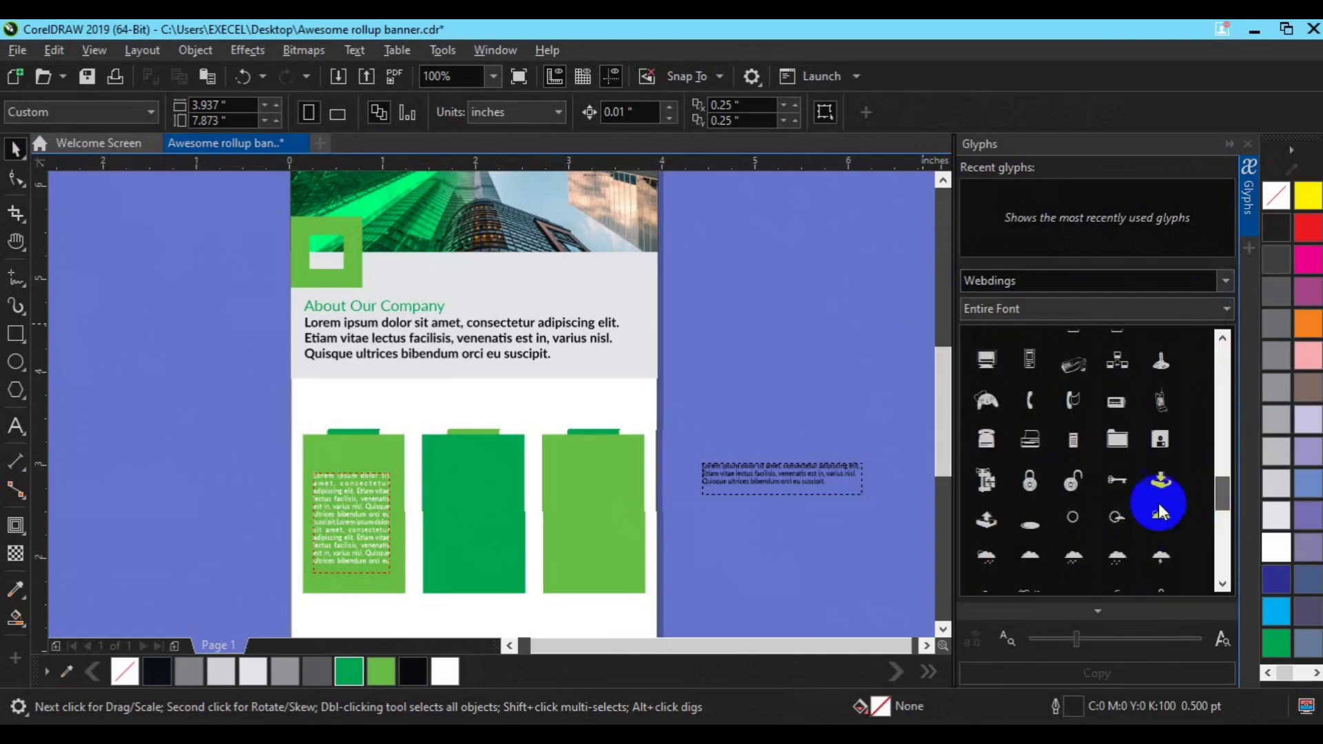
left_click_drag(1159, 473, 362, 454)
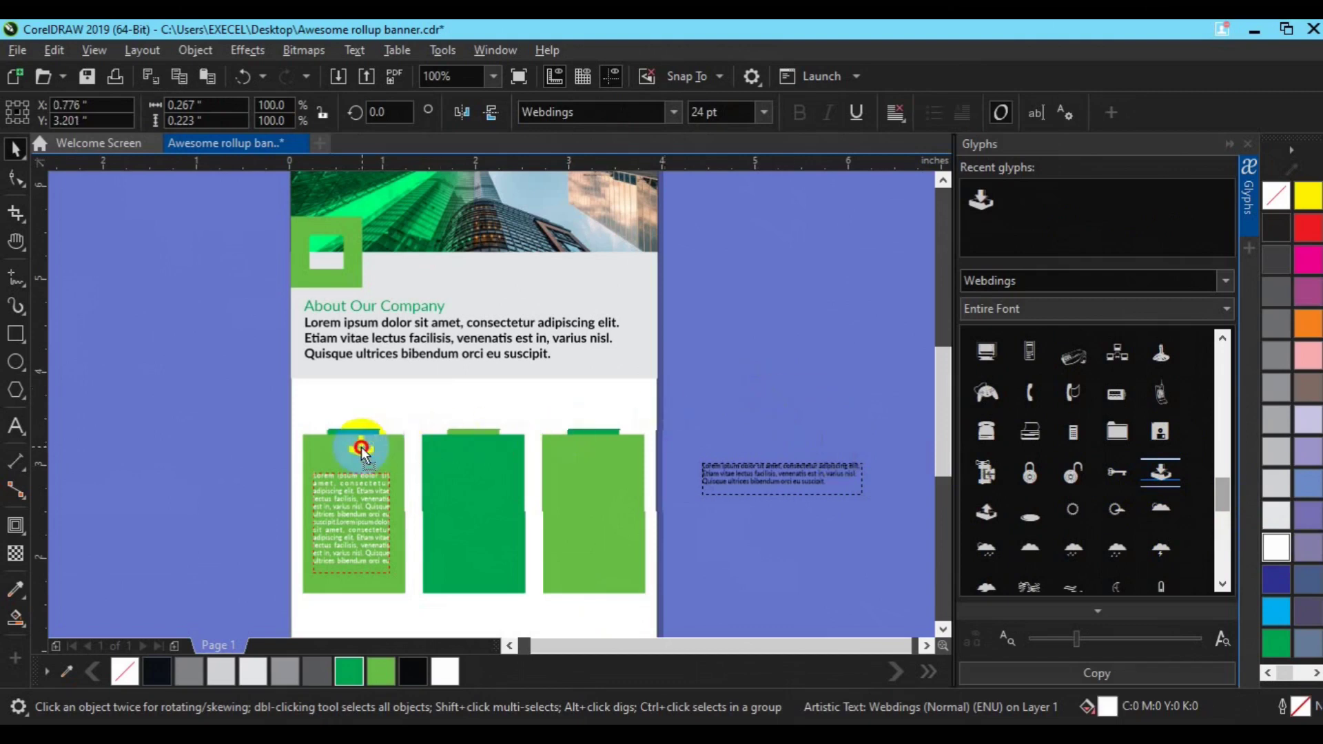
Move the first panel's body text slightly lower beneath the icon.
scroll(391, 547, "up", 1)
left_click_drag(408, 569, 408, 505)
left_click(288, 454)
left_click_drag(288, 455, 280, 483)
left_click(138, 379)
Bring the green panels into view and move a heading copy onto the first panel.
key("h")
scroll(688, 346, "down", 5)
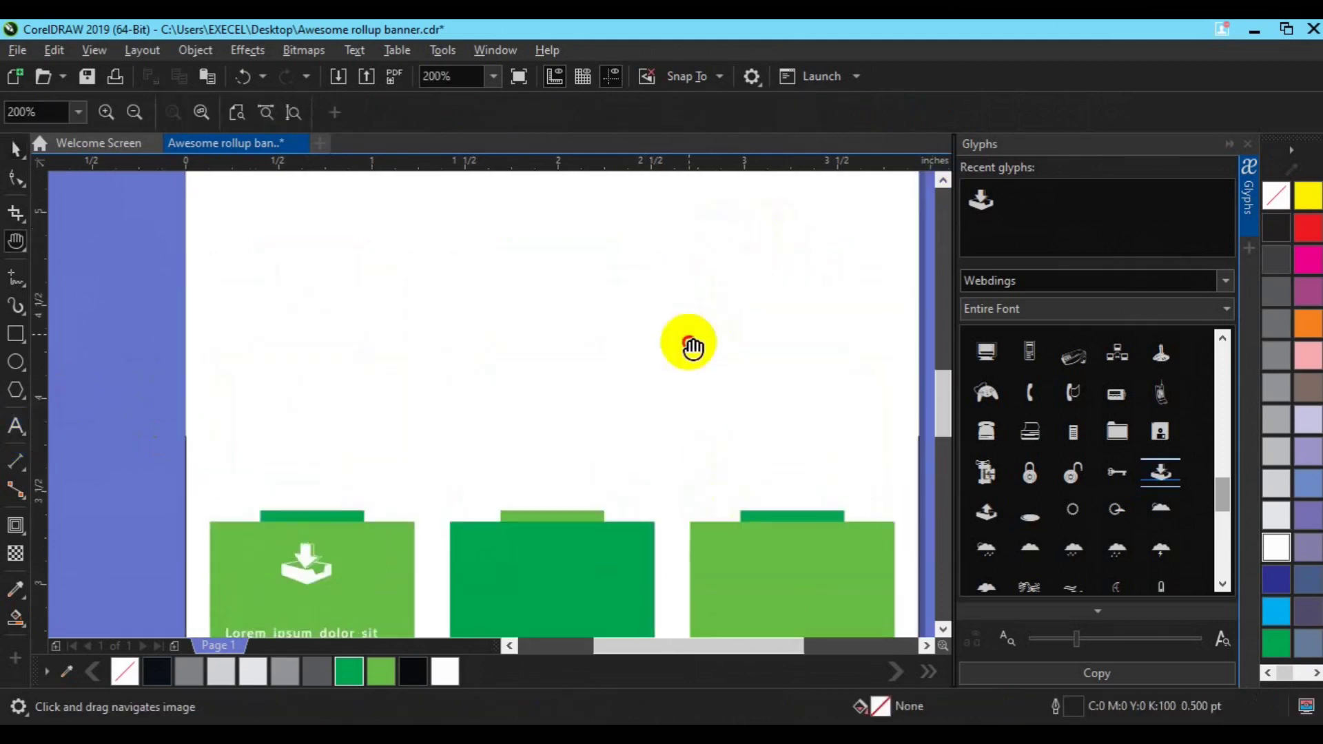
key("space")
left_click_drag(517, 399, 581, 597)
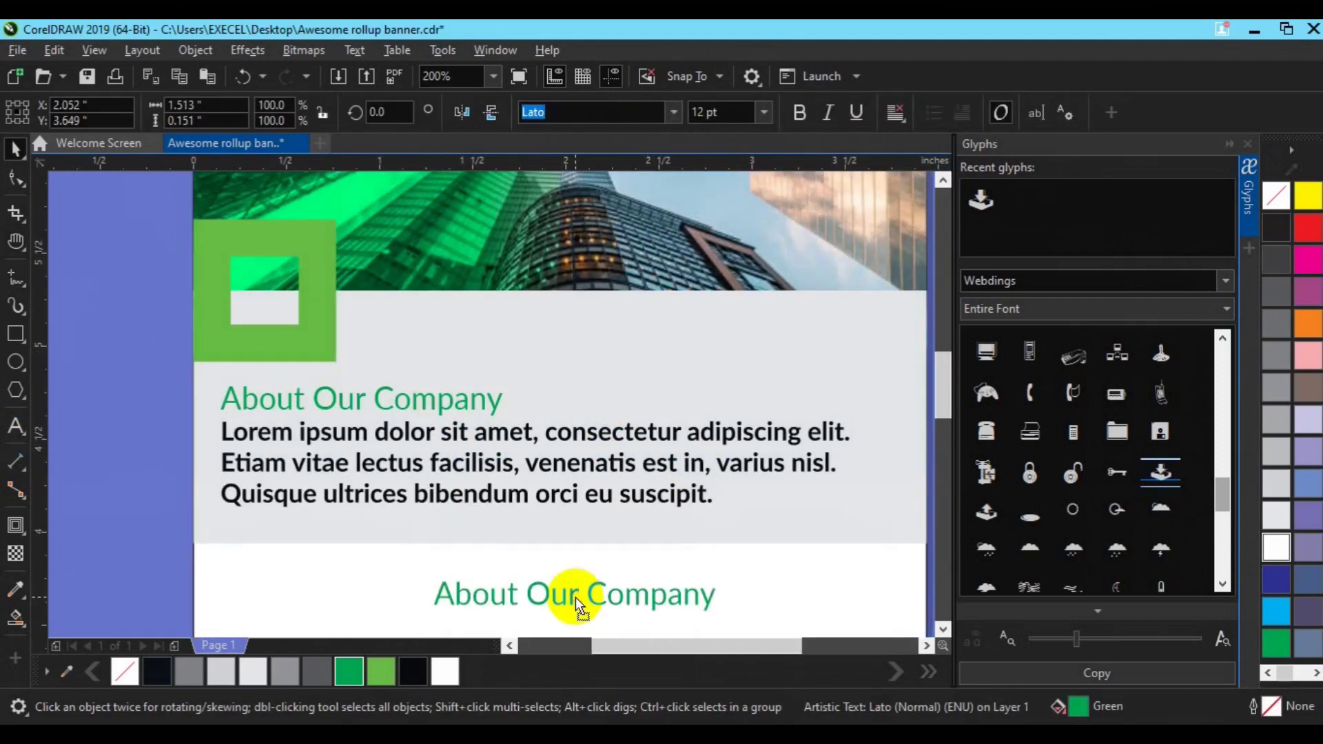
key("h")
left_click_drag(641, 561, 649, 268)
key("space")
left_click_drag(585, 312, 371, 451)
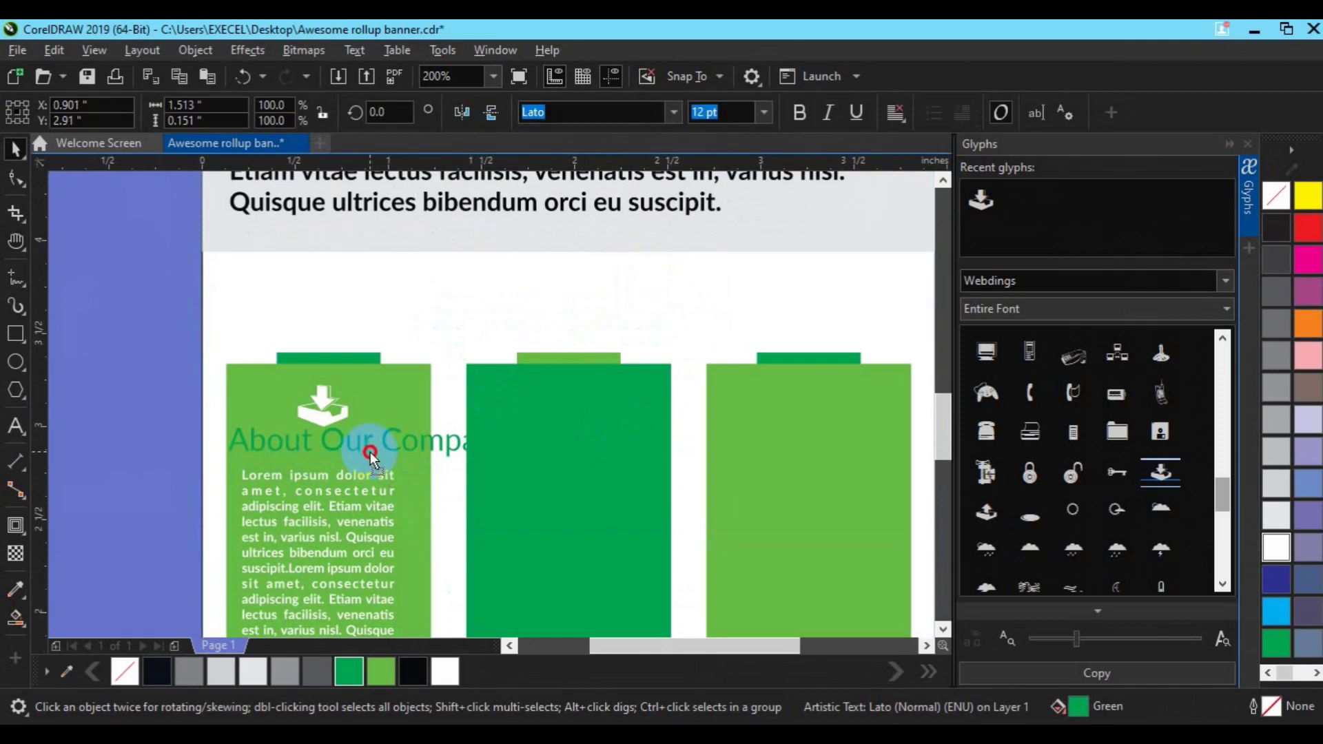
Make the heading copy bold, 6 pt Gobold Uplow, and retype it as BUSINESS.
left_click(799, 114)
left_click(710, 114)
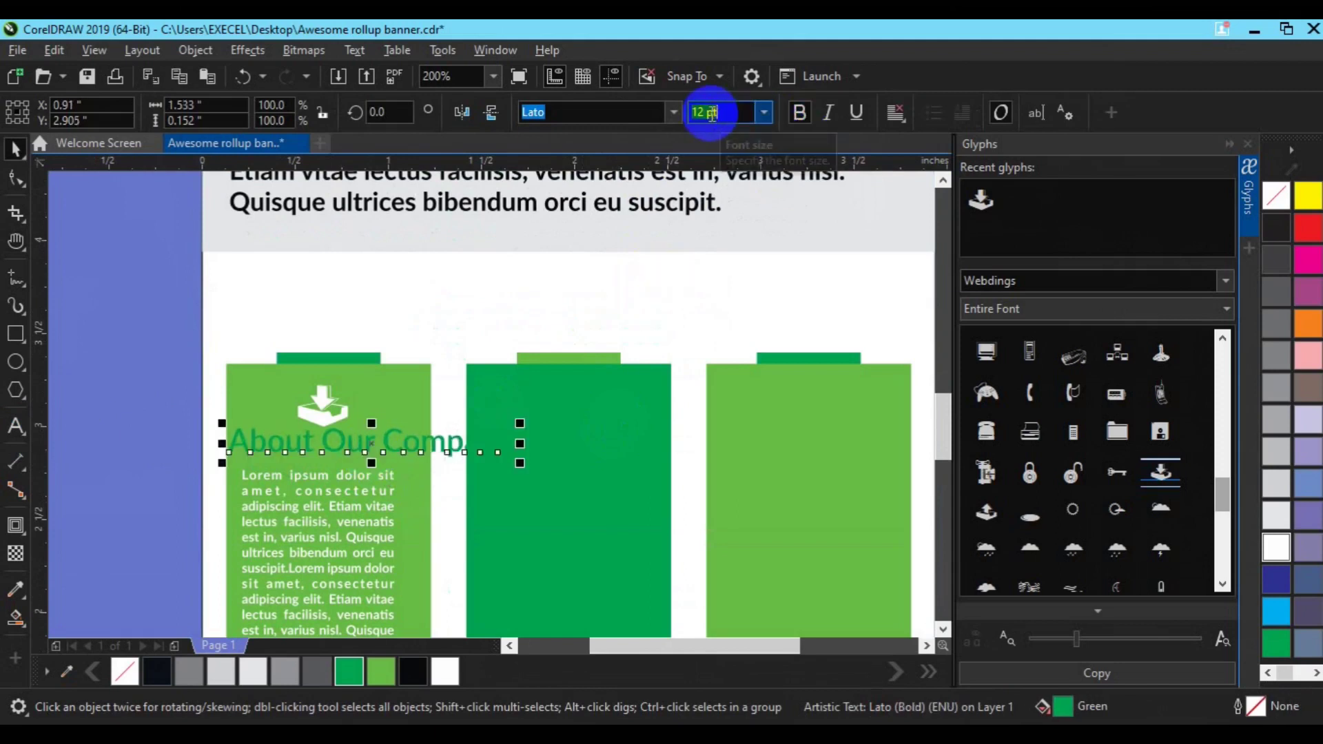
type("6")
key("Return")
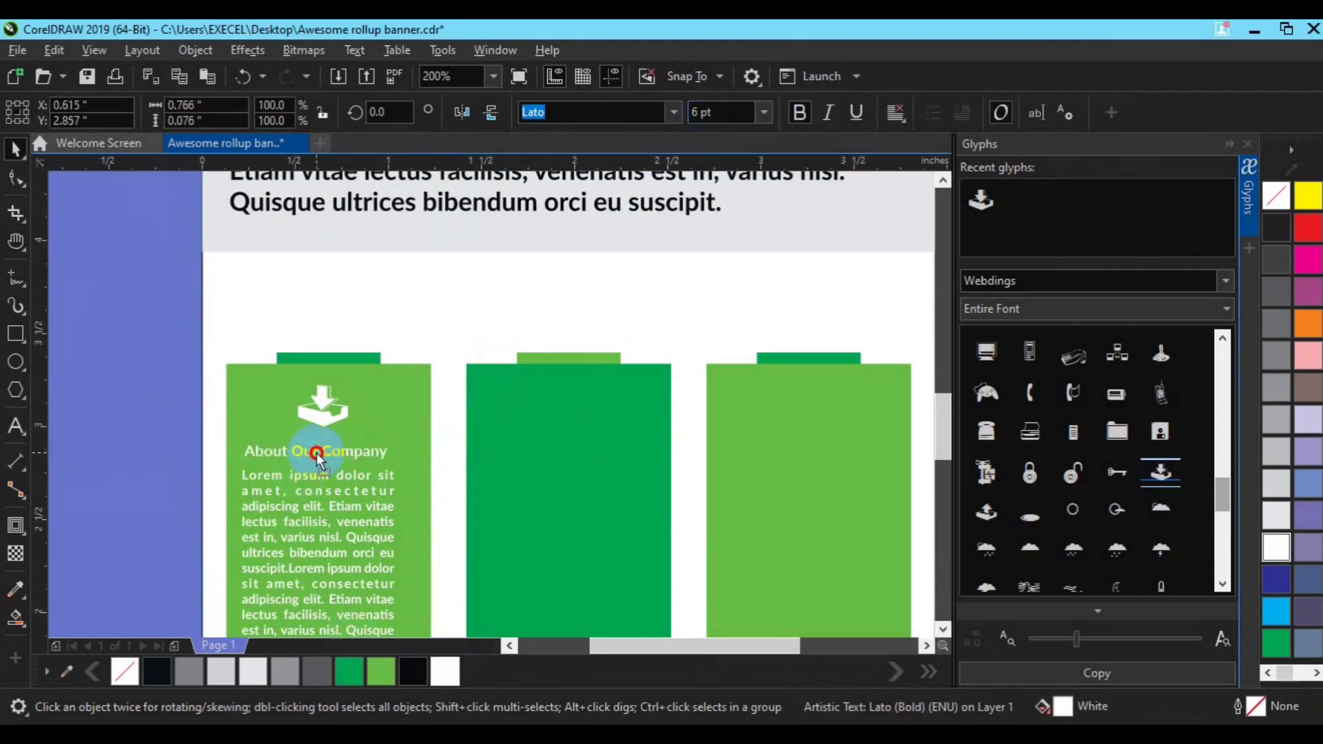
left_click(673, 114)
left_click(868, 262)
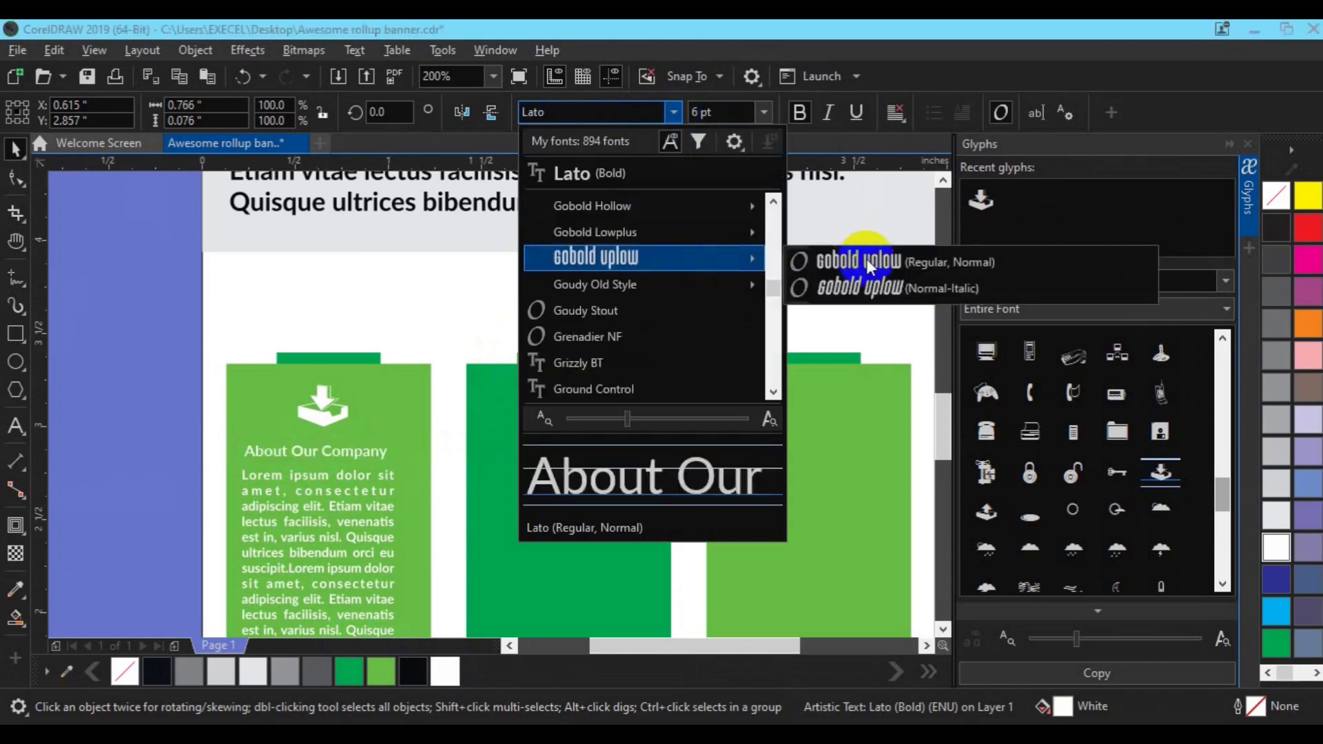
left_click(13, 434)
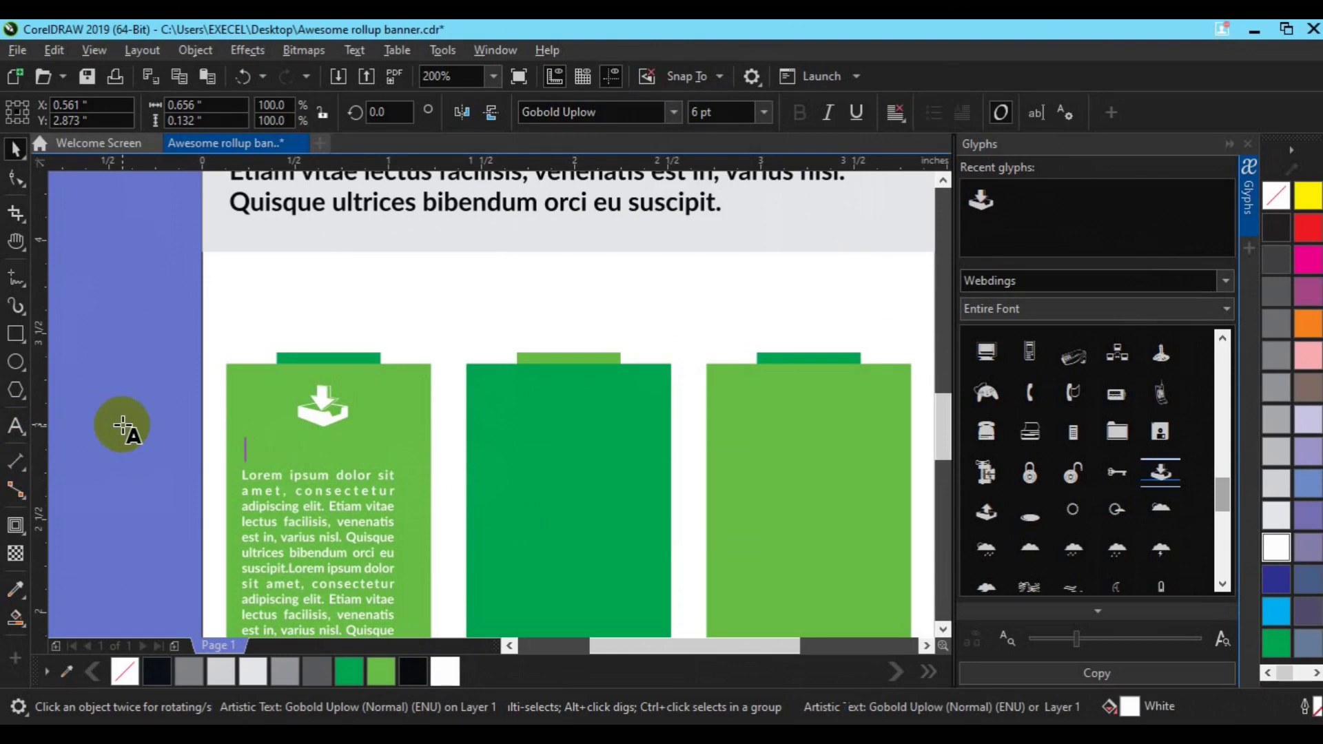
left_click(15, 149)
Centre the BUSINESS heading and body text on the first panel.
left_click(700, 114)
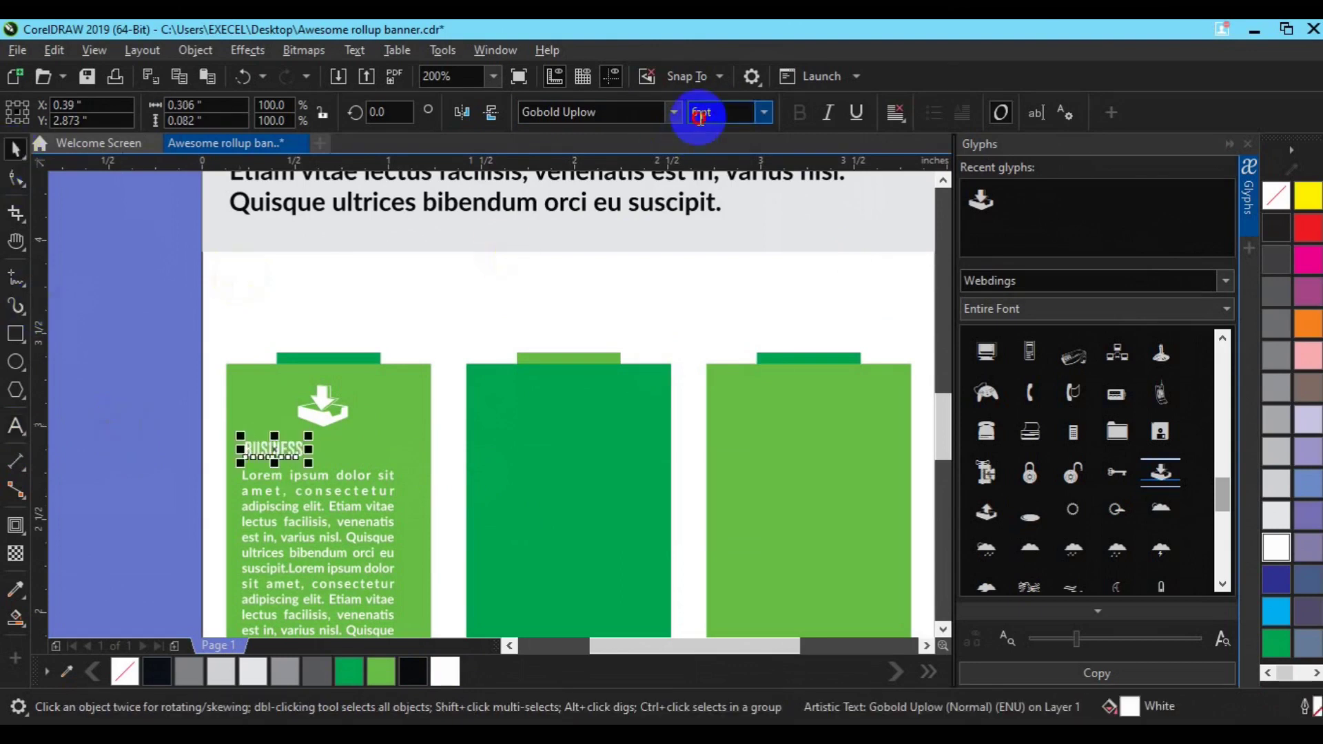
left_click(321, 547, "shift")
left_click(168, 495)
left_click(271, 516)
left_click(286, 452, "shift")
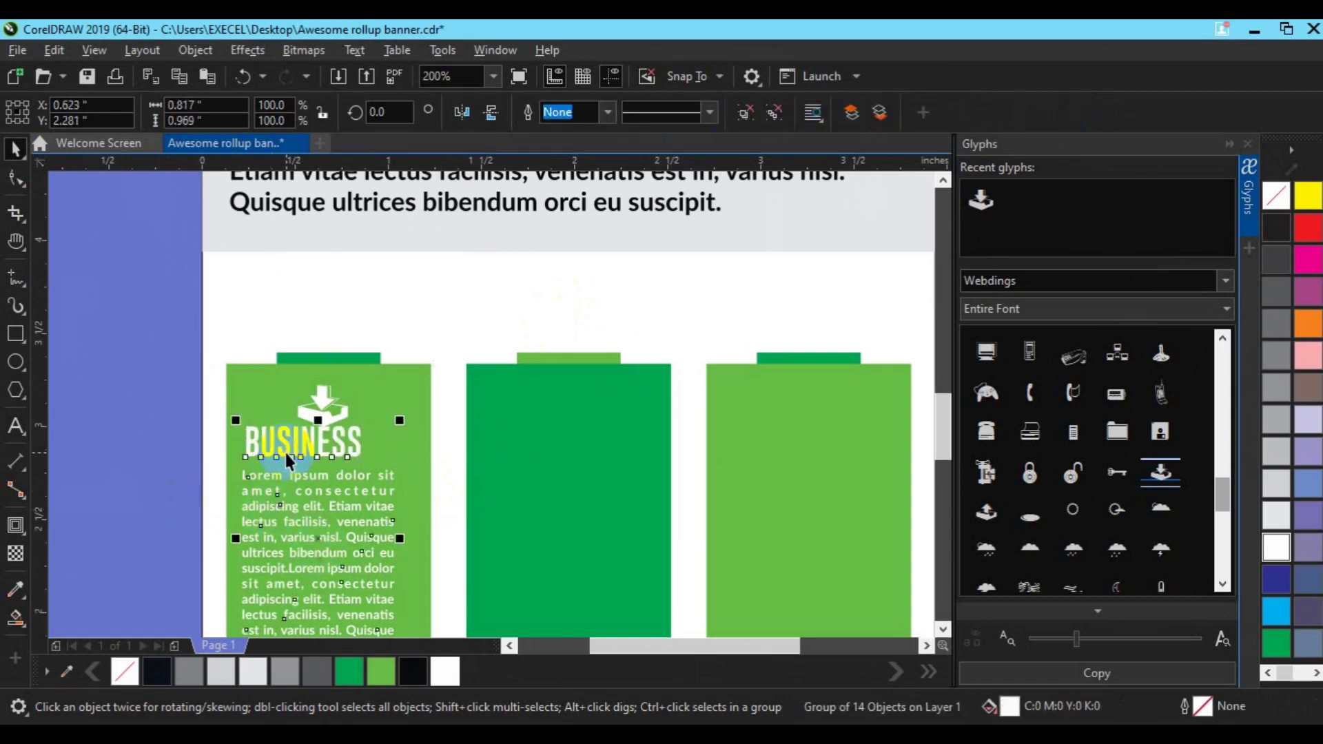
key("c")
left_click(414, 499, "shift")
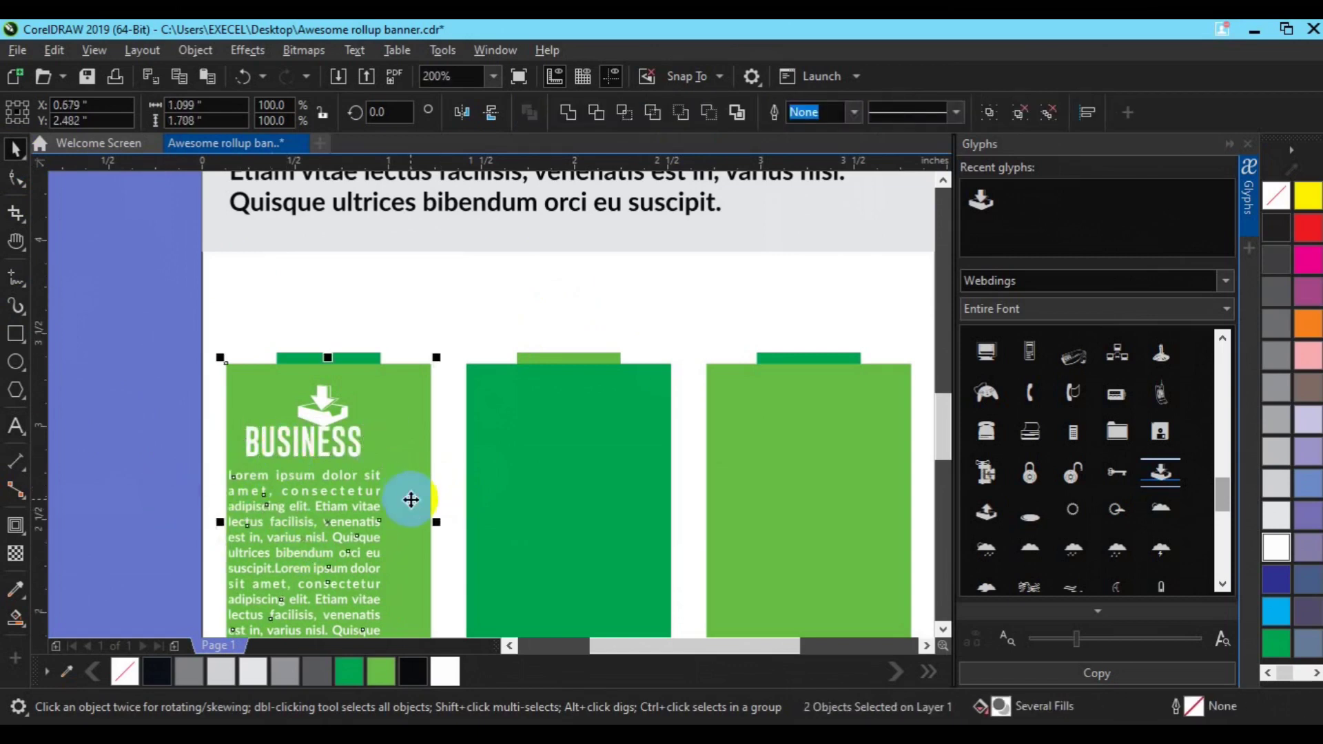
key("c")
left_click(693, 501)
Ungroup BUSINESS from the body text and try Lato Bold, reverting to Lato Black.
left_click_drag(642, 533, 643, 460)
left_click(357, 386)
key("ctrl+u")
left_click(157, 333)
left_click(297, 376)
left_click(674, 116)
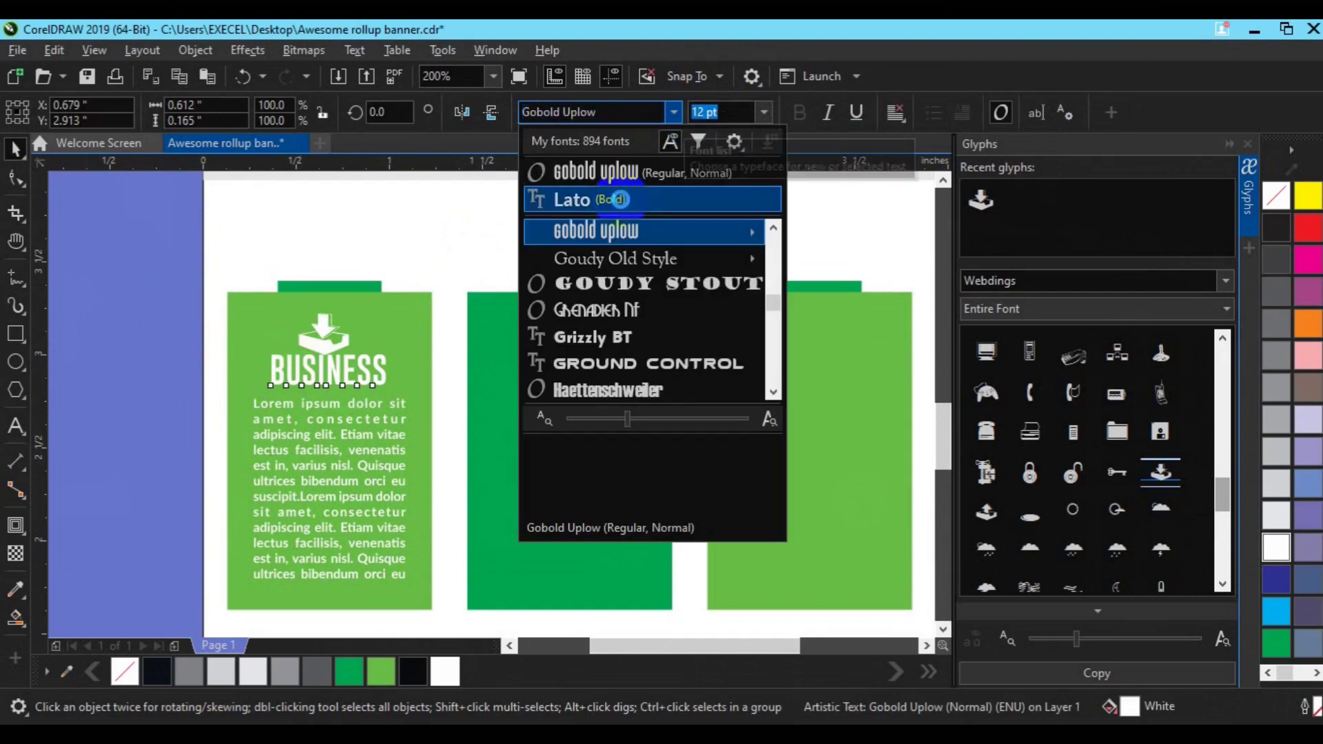
left_click(610, 199)
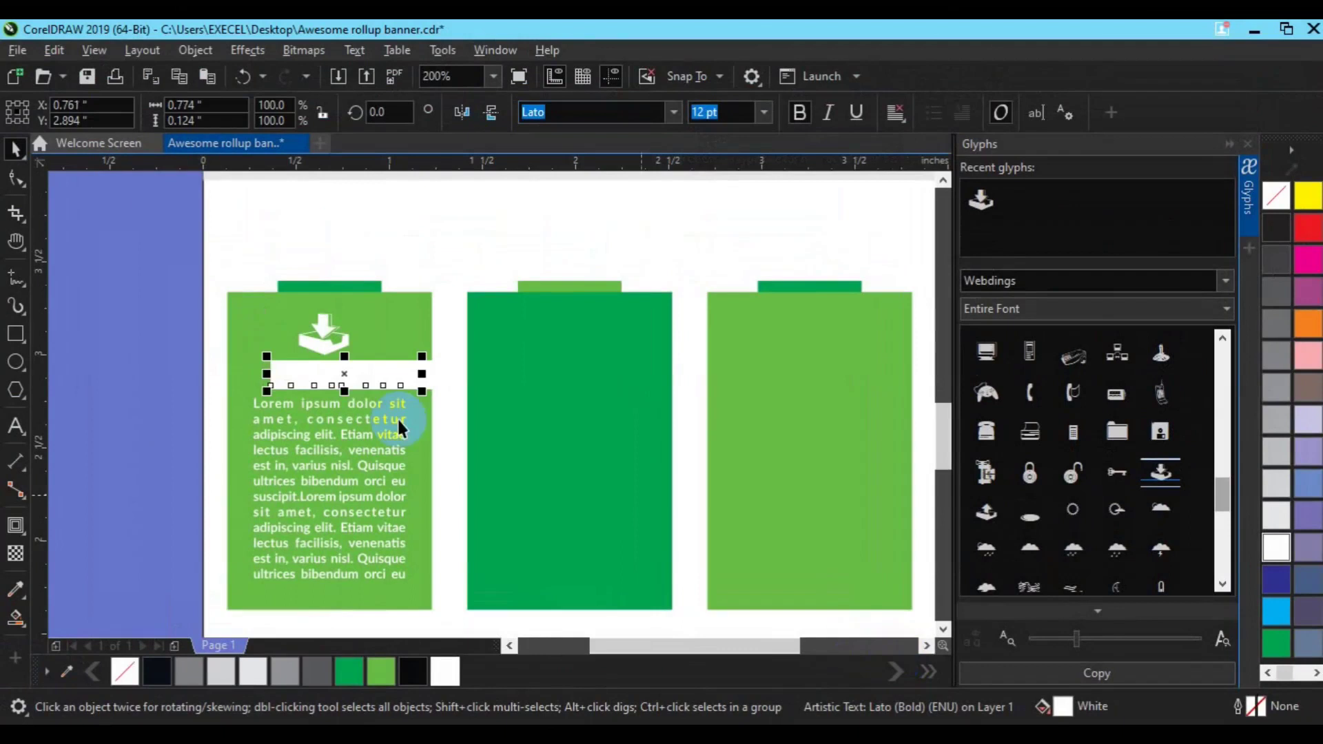
key("ctrl+z")
left_click(319, 421)
left_click(357, 374)
left_click(320, 389)
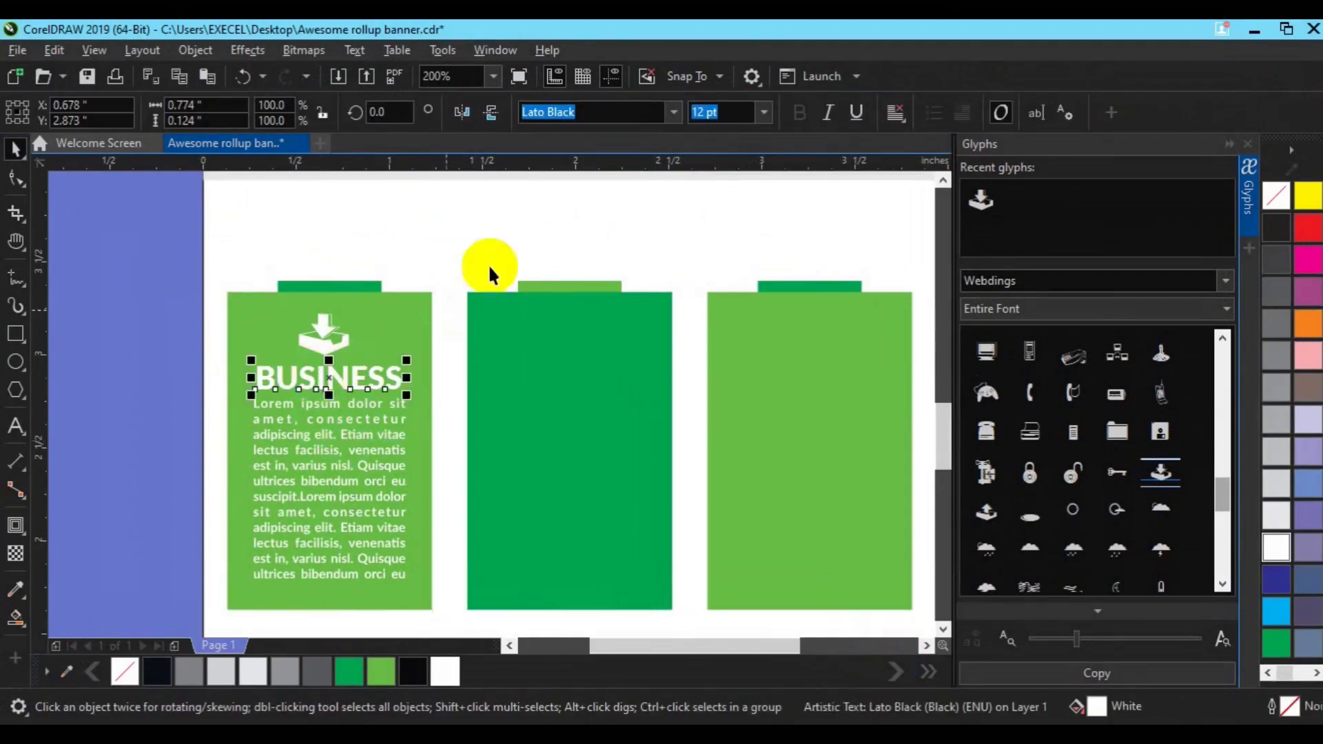
Set BUSINESS to 10 pt, group it with the body text, and centre on the panel.
left_click(706, 111)
type("10")
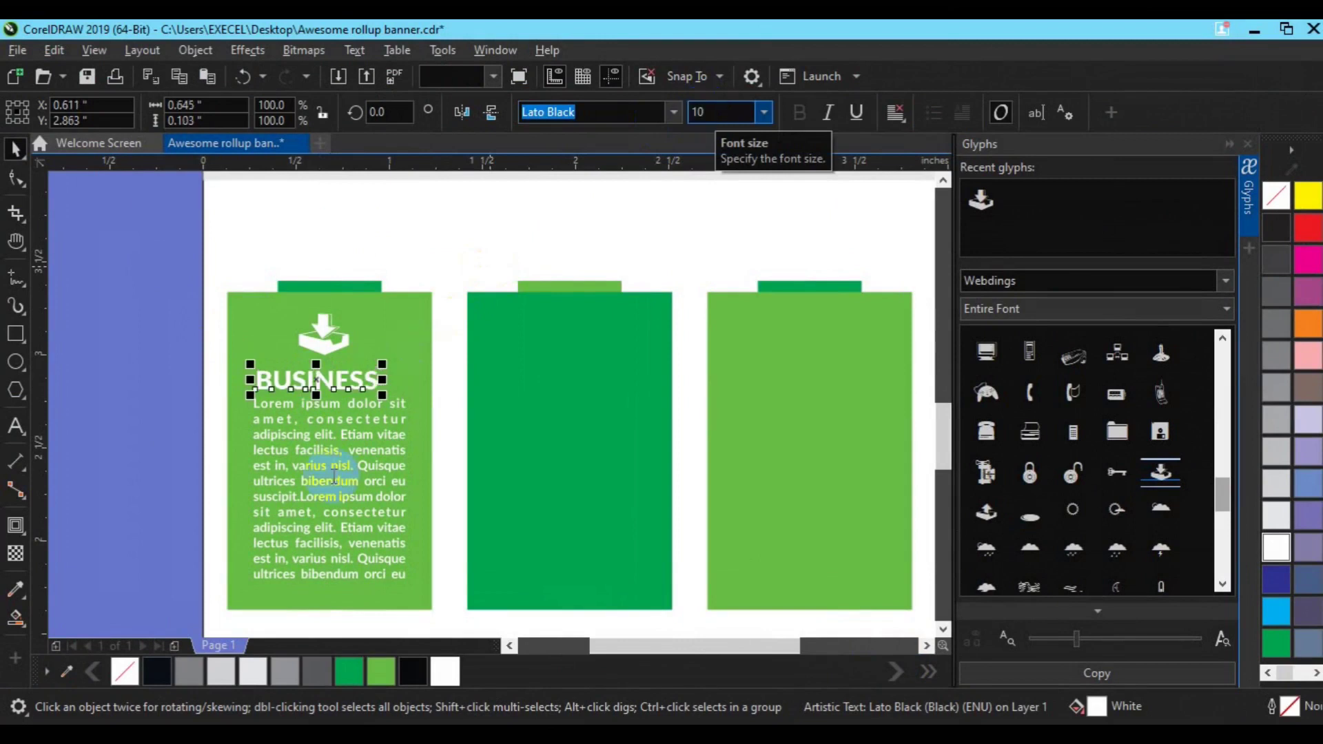
left_click(333, 474)
left_click(278, 485)
left_click(303, 385, "shift")
key("c")
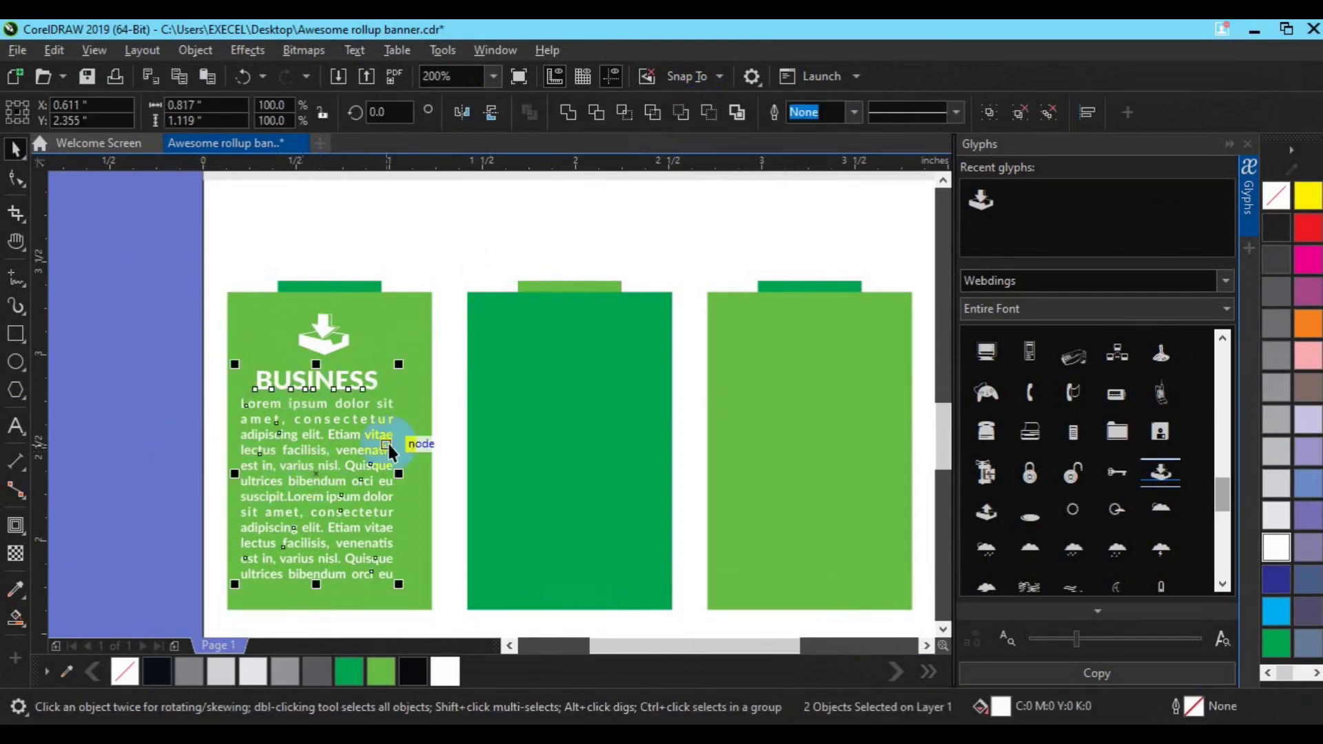
key("ctrl+g")
left_click(423, 500, "shift")
key("c")
left_click(175, 423)
Group the download icon with the text and centre it on the first panel both ways.
left_click(330, 343)
left_click(334, 415, "shift")
left_click(333, 417)
left_click(322, 347, "shift")
key("c")
key("ctrl+g")
left_click(402, 357, "shift")
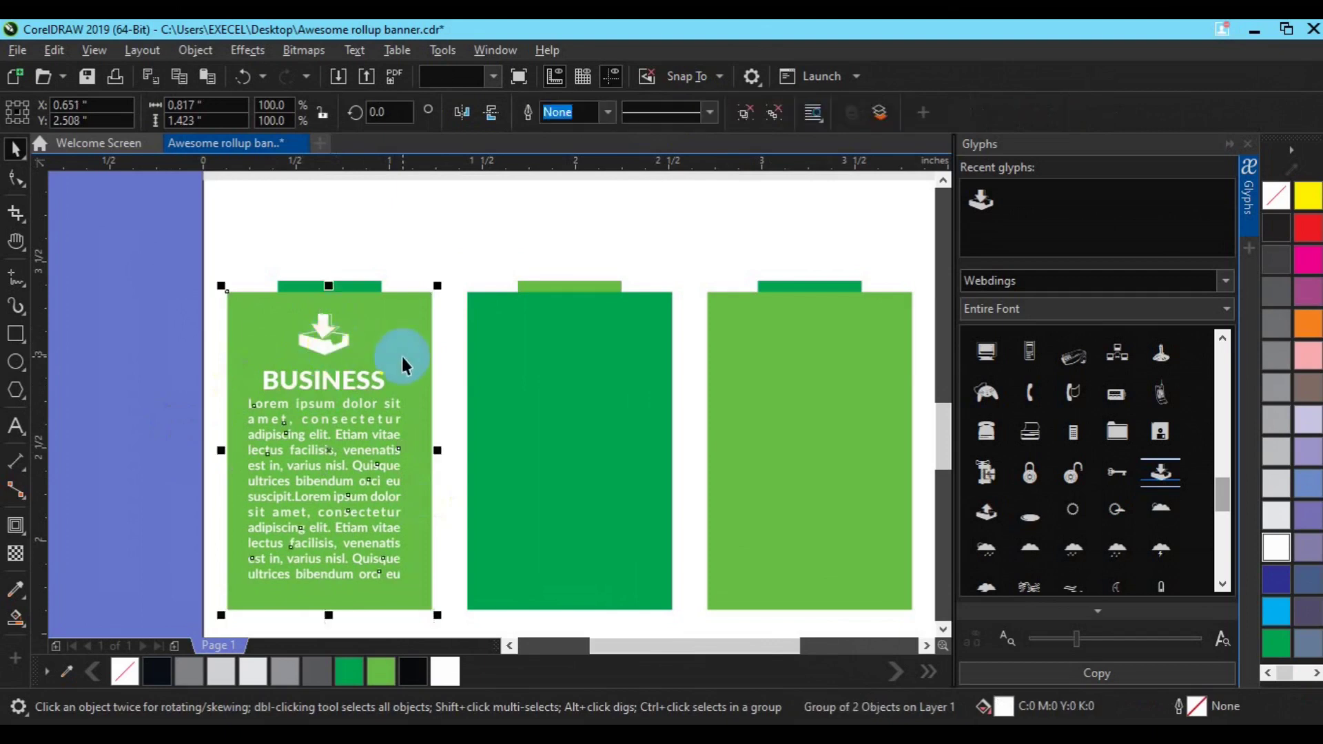
key("c")
key("e")
left_click(143, 433)
left_click(350, 501)
Copy the icon-and-text group onto the middle and right panels, centred on each.
left_click_drag(417, 502, 585, 475)
left_click(632, 512)
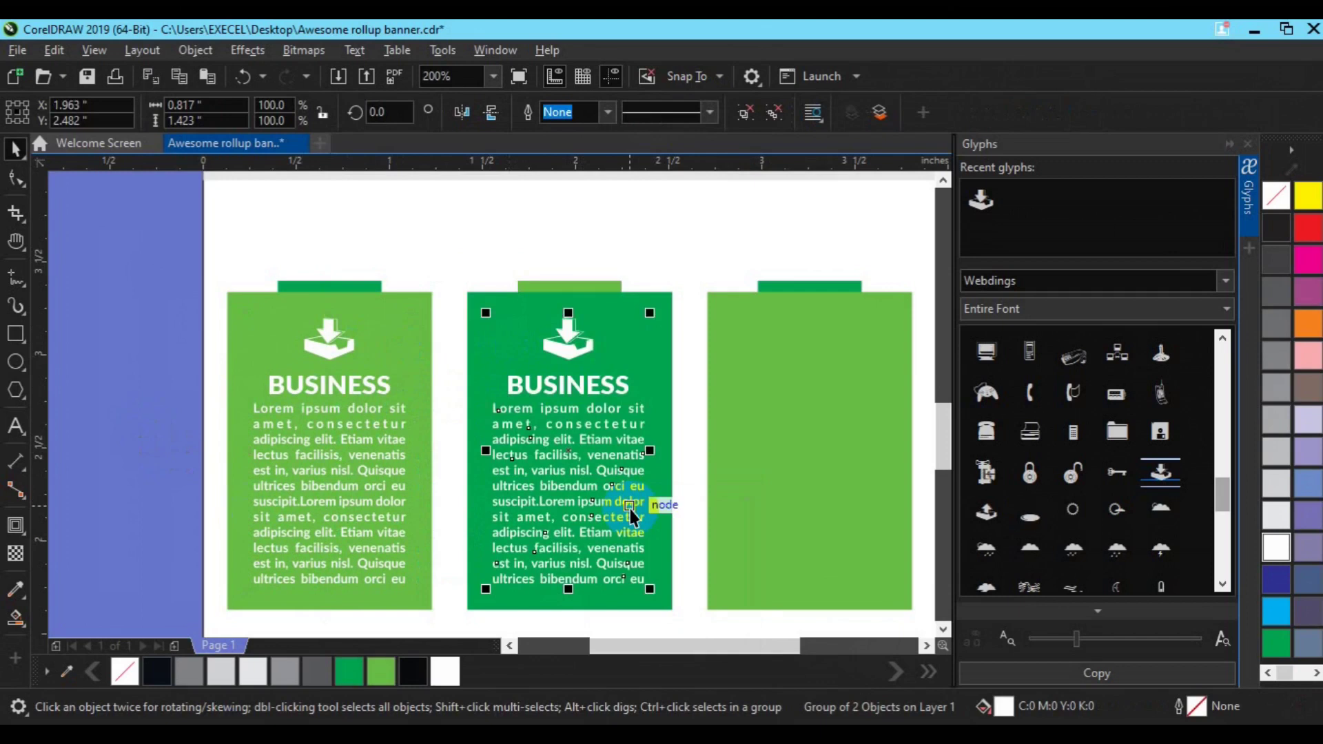
key("ctrl+r")
left_click(650, 540)
left_click(662, 545, "shift")
key("c")
left_click(810, 345)
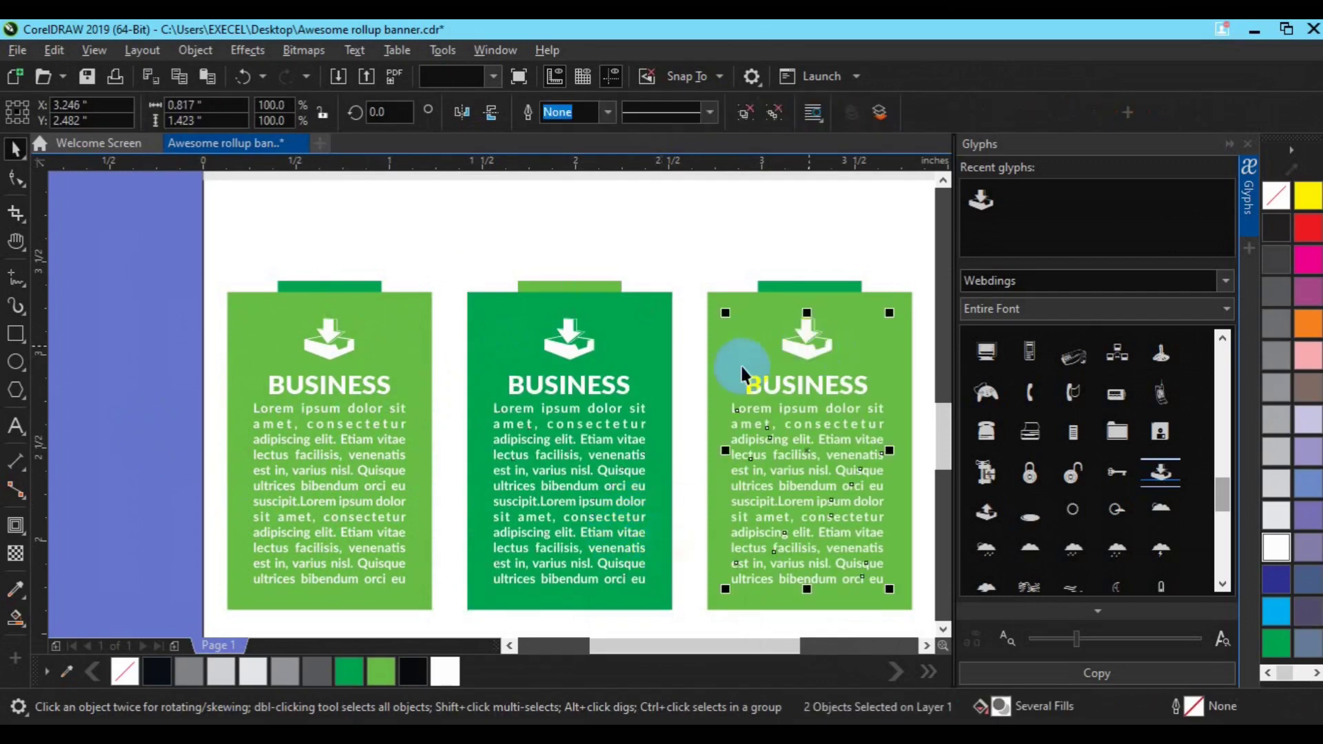
left_click(733, 366, "shift")
key("c")
left_click(166, 422)
Close the Glyphs docker, show the whole page, and delete the stray off-page object.
left_click(1248, 228)
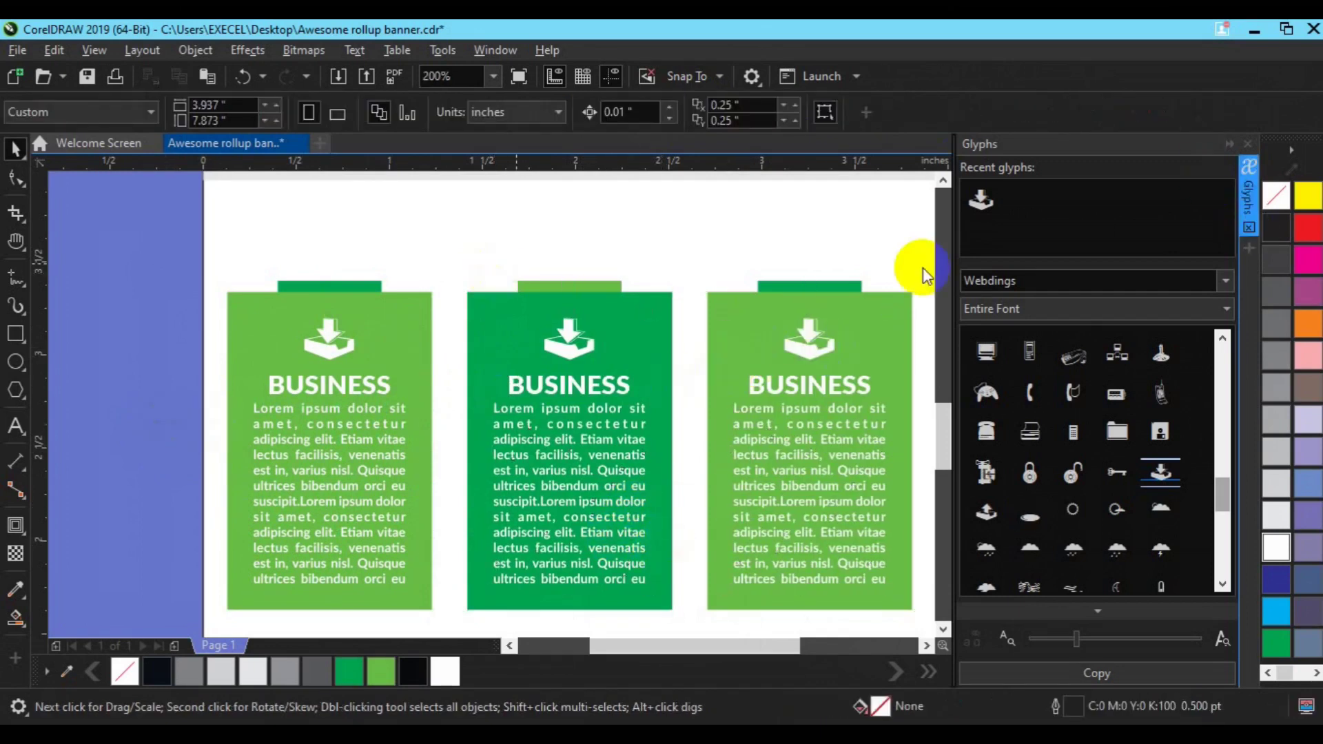
key("z")
left_click(79, 112)
left_click(54, 143)
left_click(15, 148)
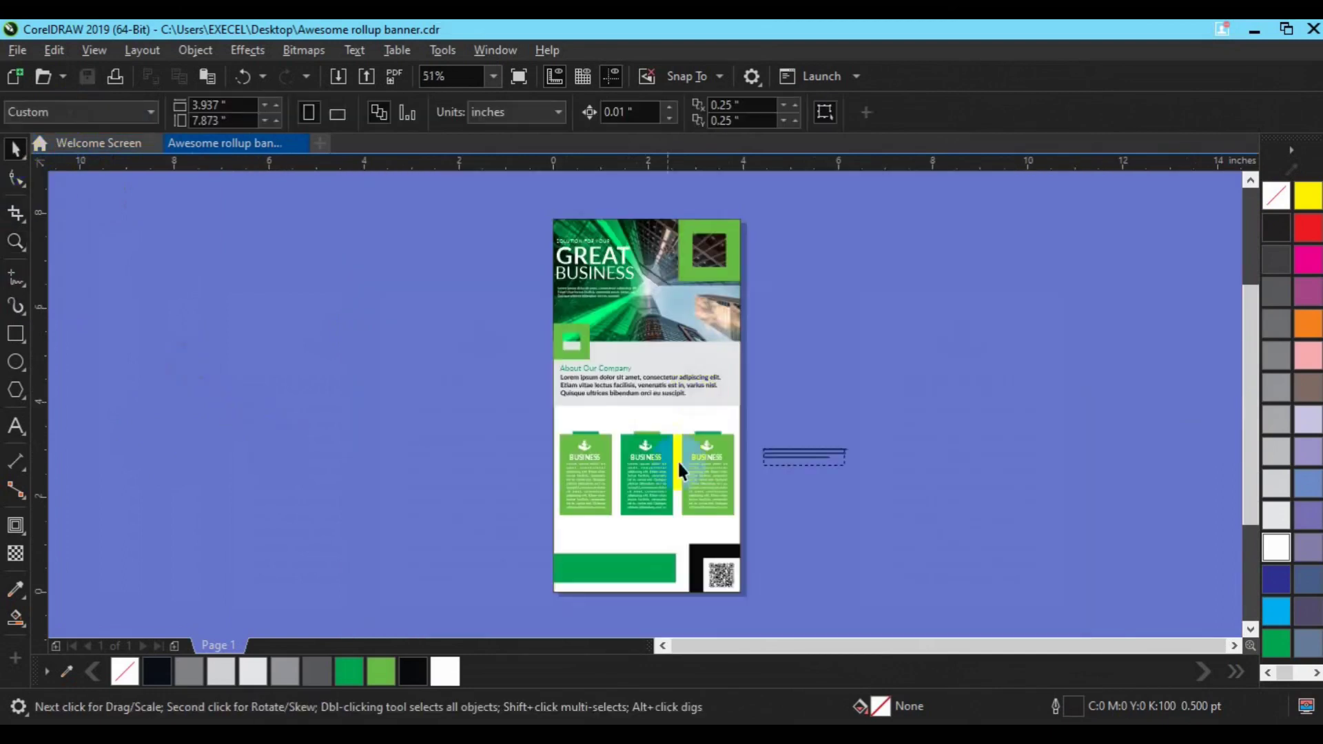
key("Delete")
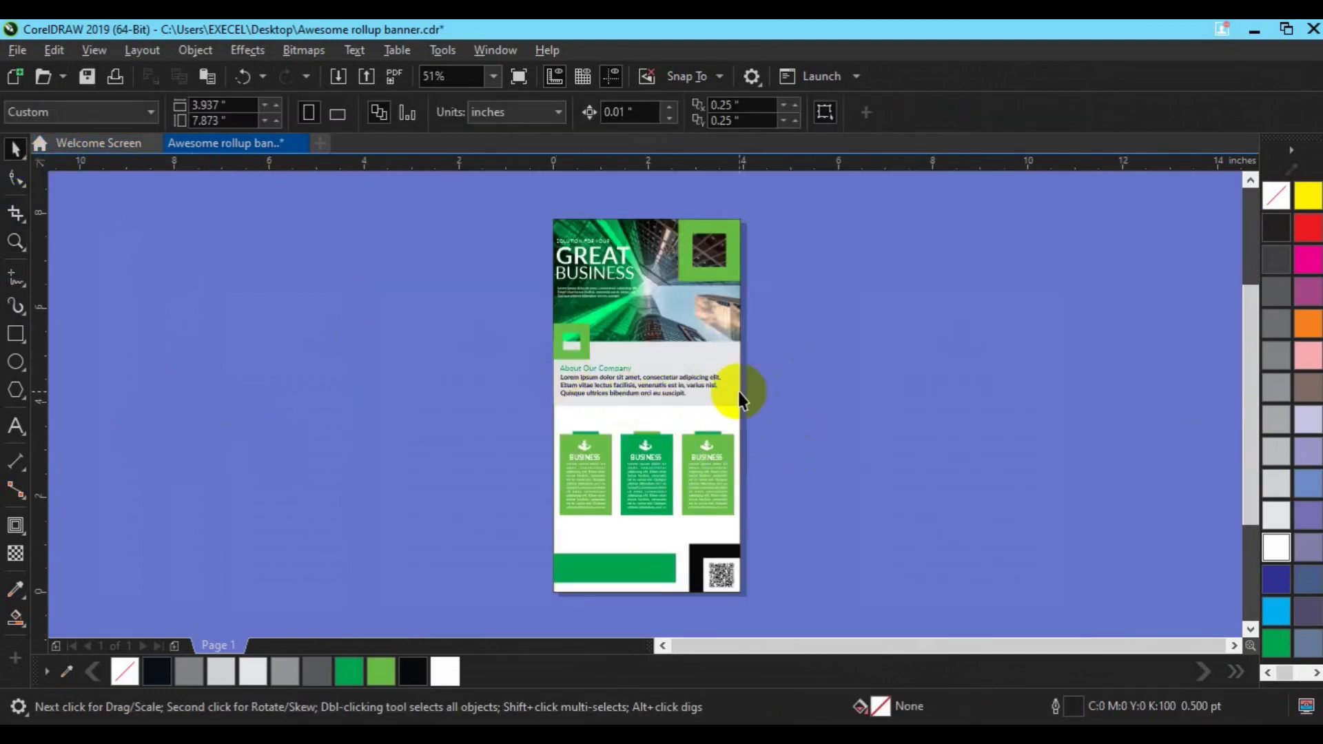
Reposition the About Our Company heading and paragraph slightly lower.
left_click_drag(663, 412, 647, 419)
left_click(606, 387)
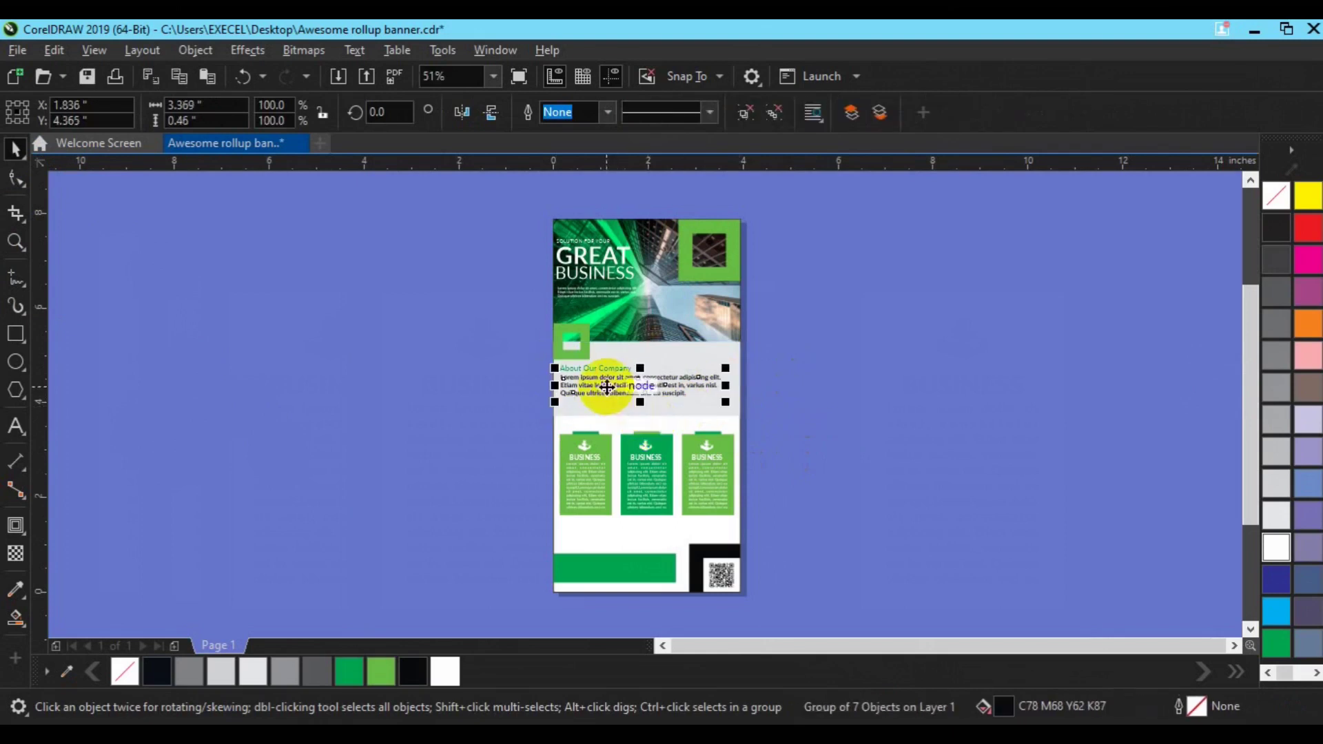
left_click_drag(502, 364, 737, 403)
key("Down")
key("Down")
key("Down")
key("Down")
key("Down")
key("Down")
key("Down")
key("Down")
key("Down")
key("Down")
key("Down")
key("Down")
key("Down")
key("Down")
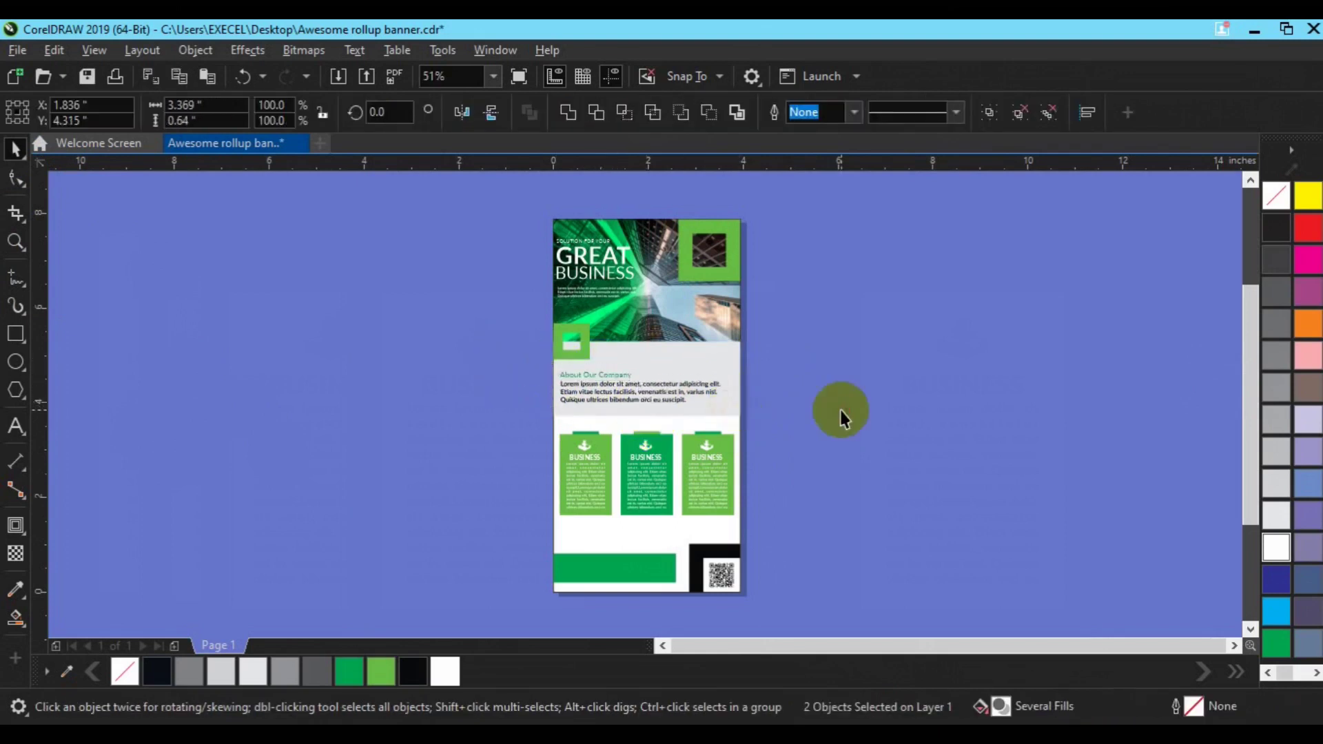
left_click(841, 411)
scroll(583, 551, "up", 1)
key("h")
scroll(755, 540, "up", 1)
left_click(15, 426)
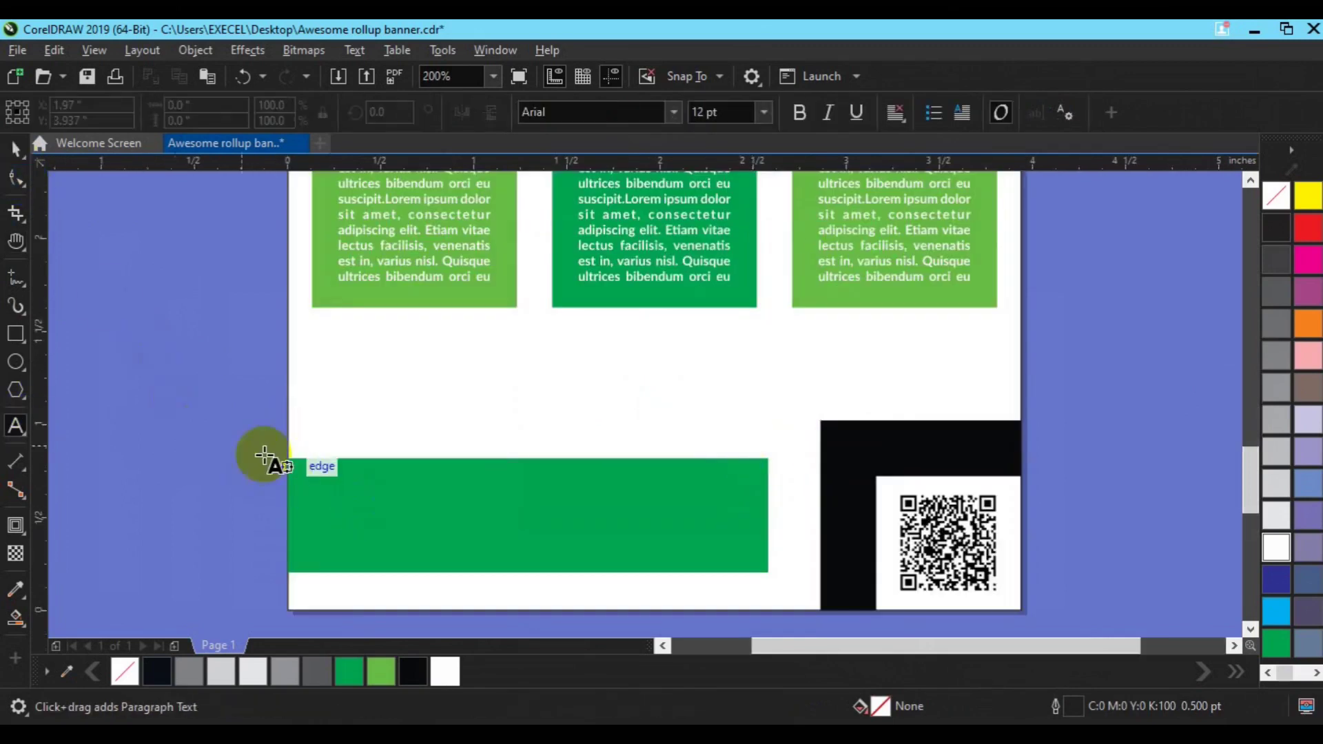
Type the address line '12 Company Address Here, Country Here - 234' on the green contact bar.
left_click(321, 508)
type("12 Company ")
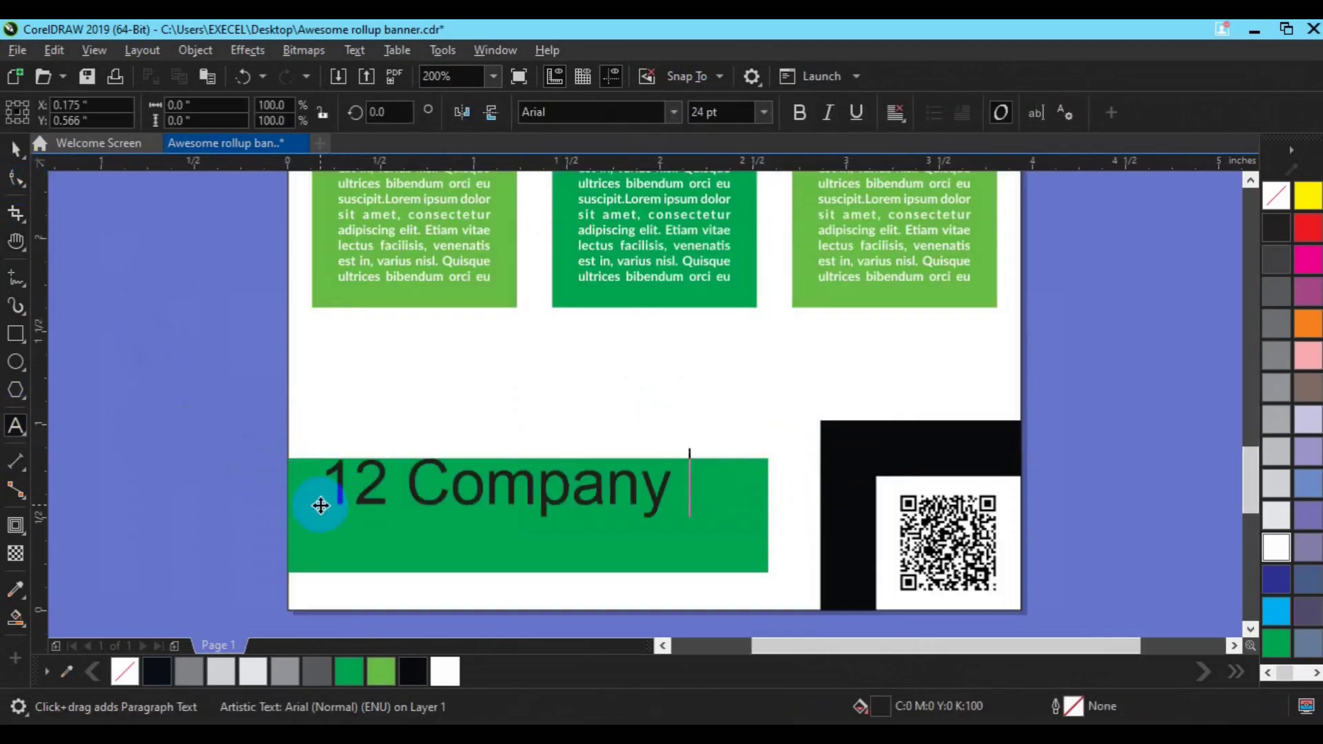
type("Address Here, Country Here - 234")
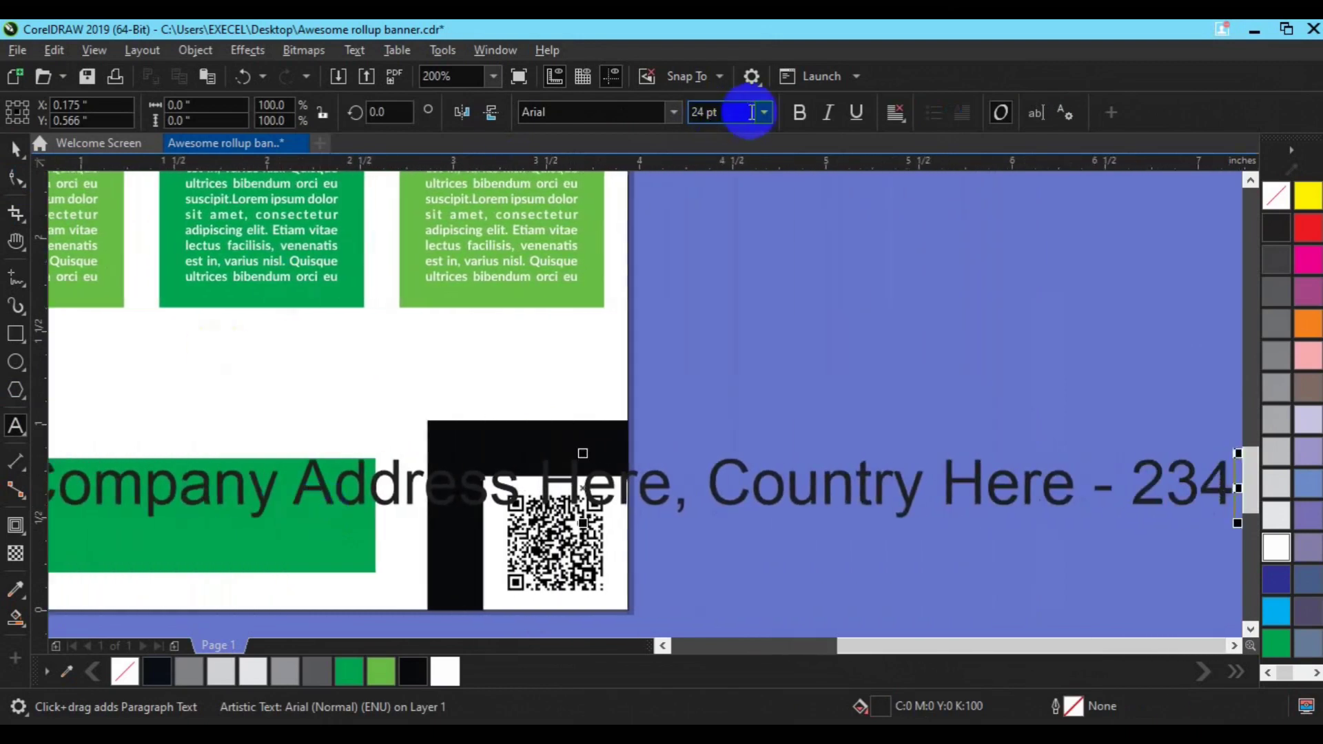
left_click(708, 112)
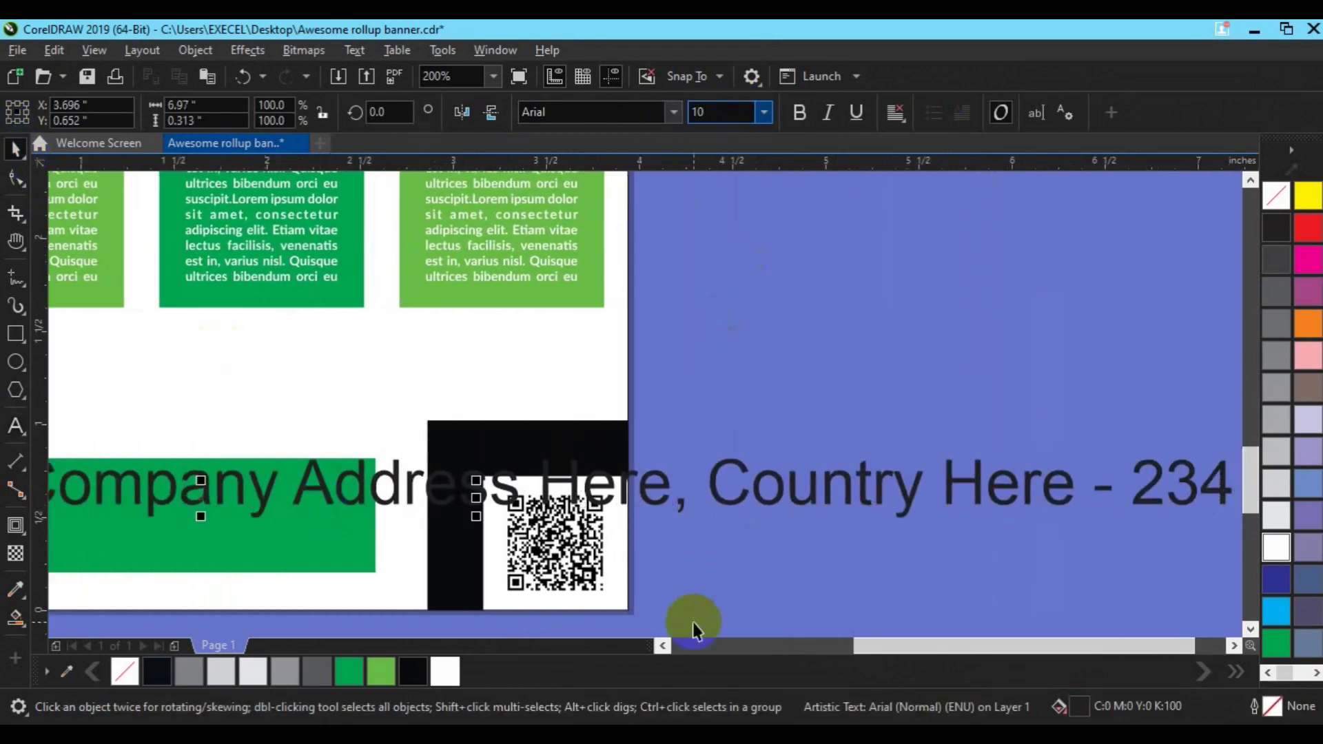
key("Return")
left_click_drag(247, 474, 569, 455)
Format the address line as 7 pt Lato Bold in white.
left_click(702, 113)
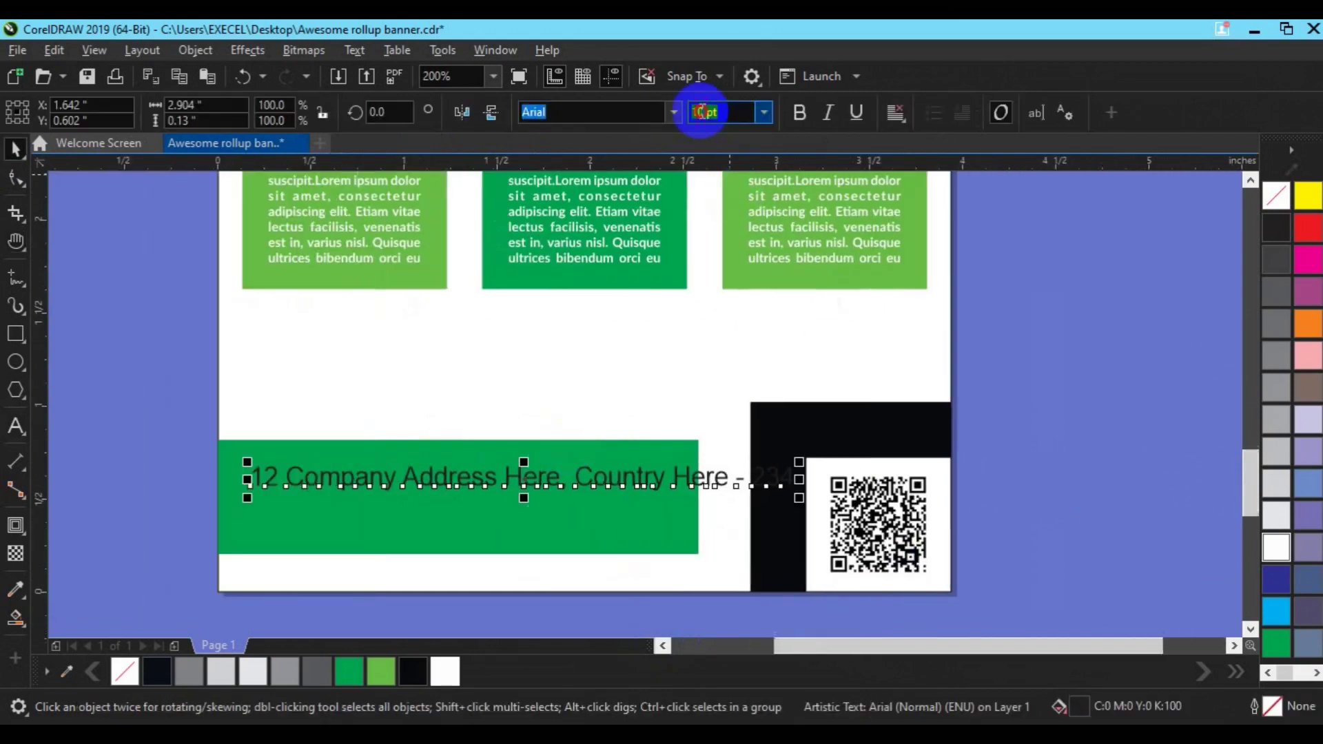
type("7")
key("Return")
left_click(673, 113)
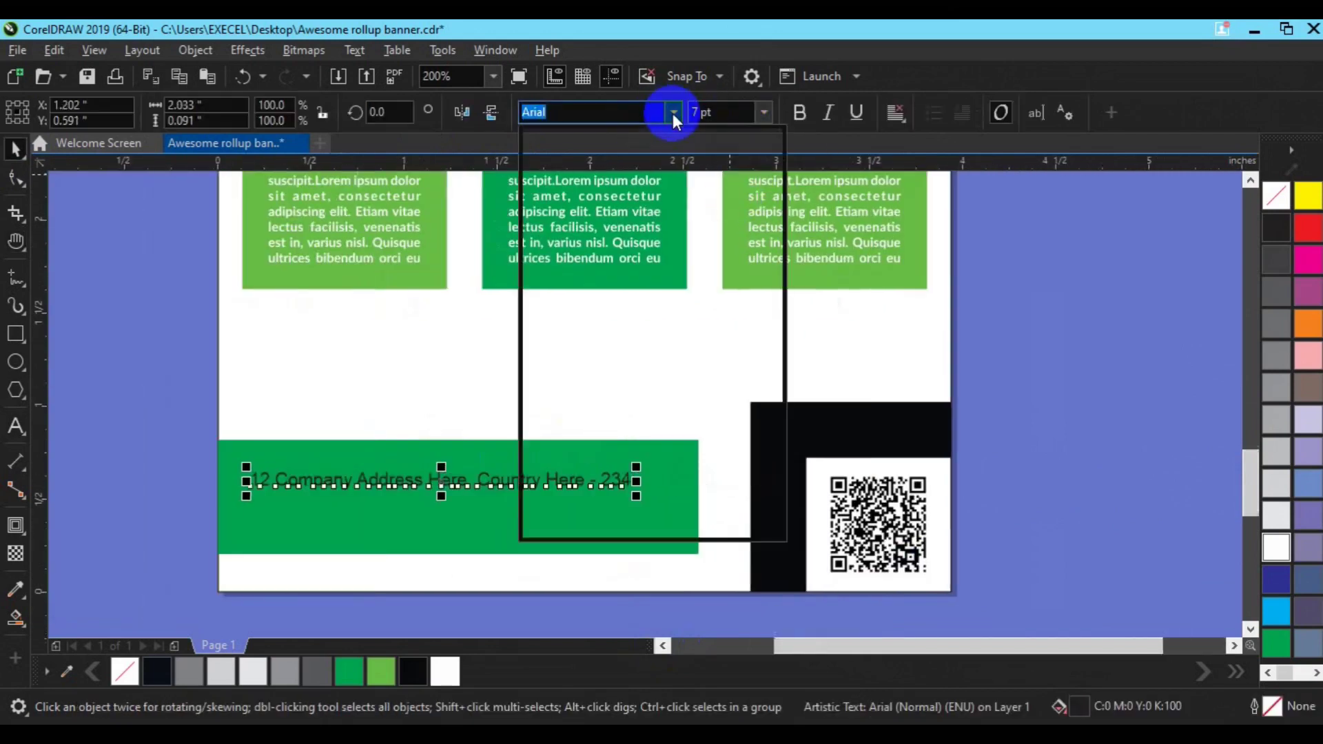
key("Escape")
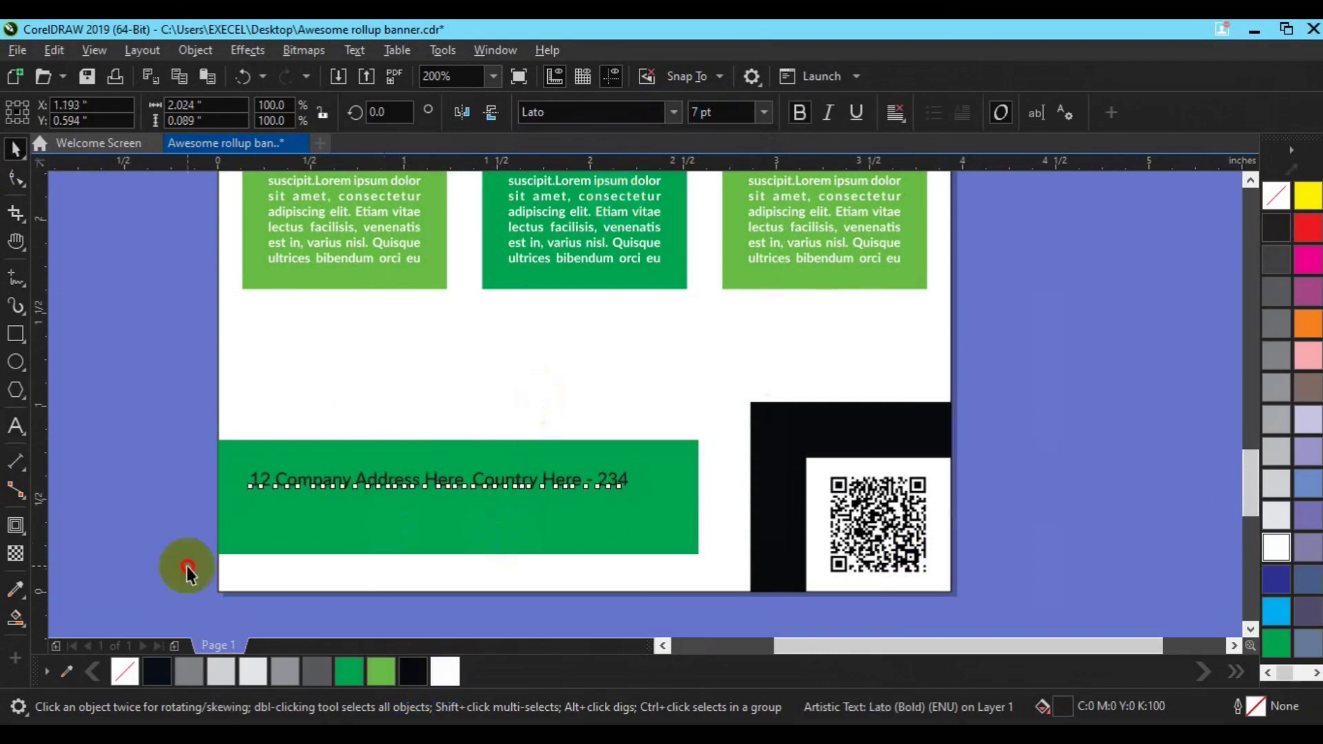
left_click(444, 672)
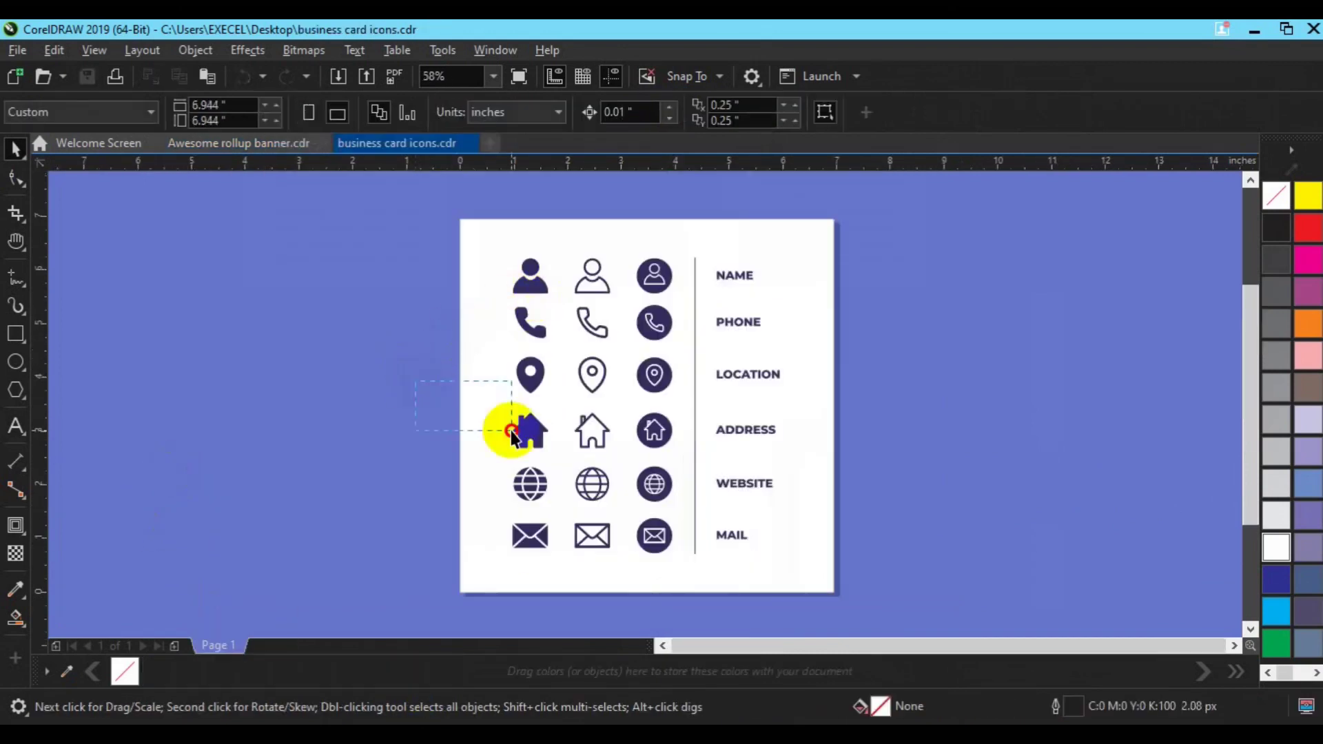
Copy the house, globe and mail icons into the banner and shrink them to a small size.
left_click_drag(563, 553, 563, 553)
key("ctrl+g")
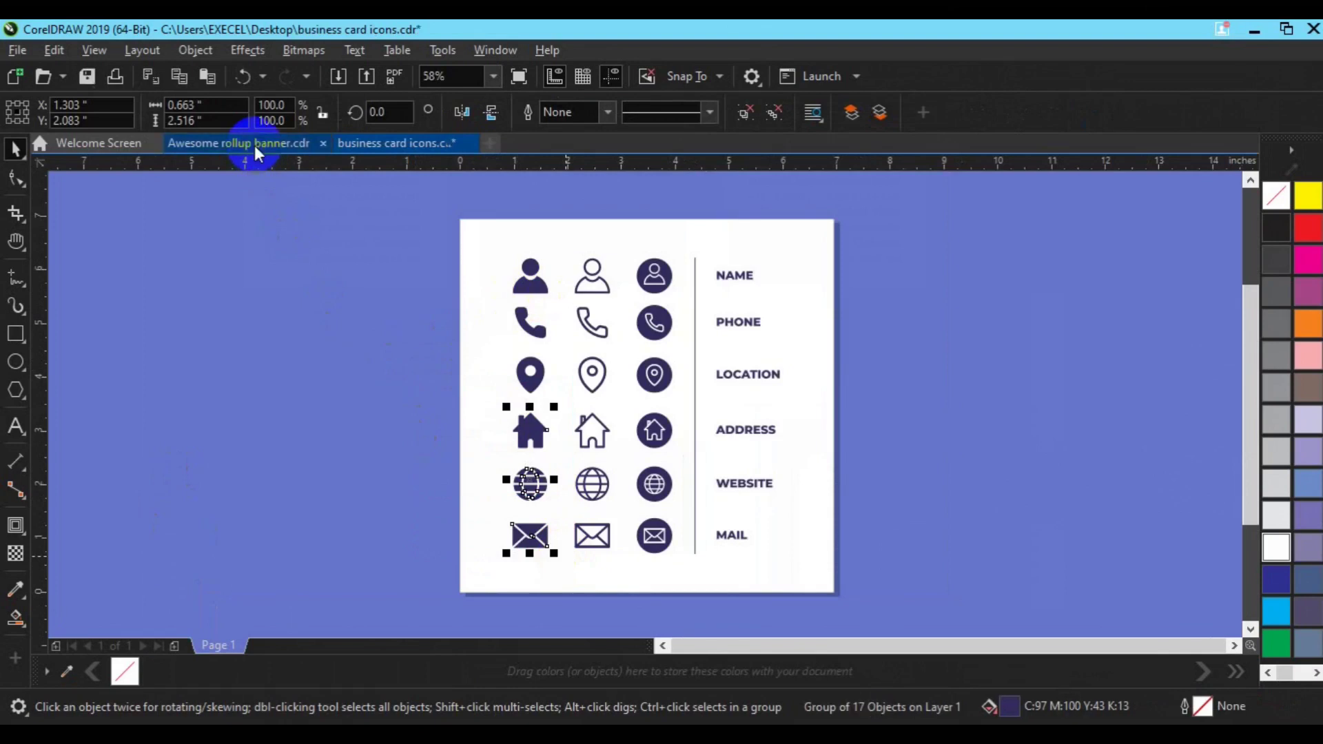
key("ctrl+Tab")
key("ctrl+v")
left_click_drag(241, 351, 909, 428)
left_click_drag(892, 299, 389, 373)
Ungroup the icons, regroup the globe and envelope in white, and place the envelope in the green bar.
key("ctrl+u")
left_click(201, 346)
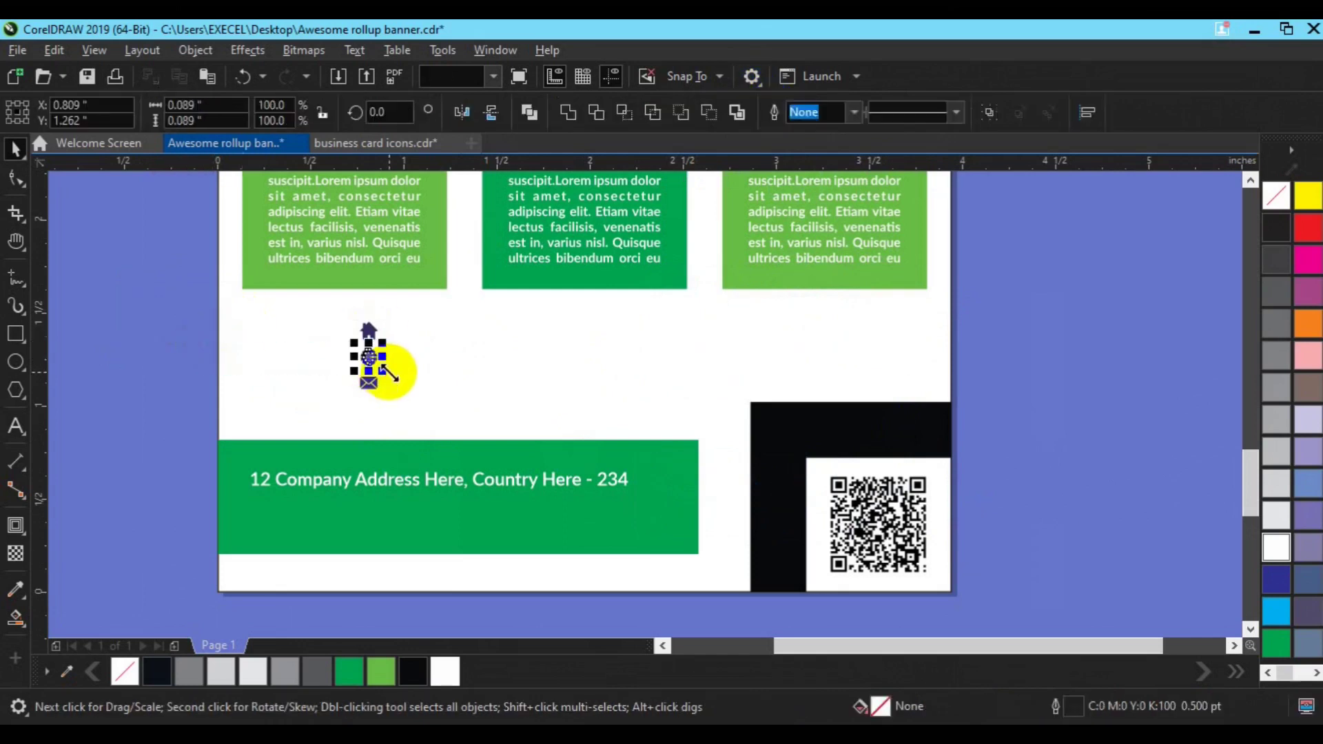
key("ctrl+g")
left_click(451, 676)
left_click_drag(191, 368, 459, 410)
key("ctrl+g")
left_click_drag(368, 382, 452, 522)
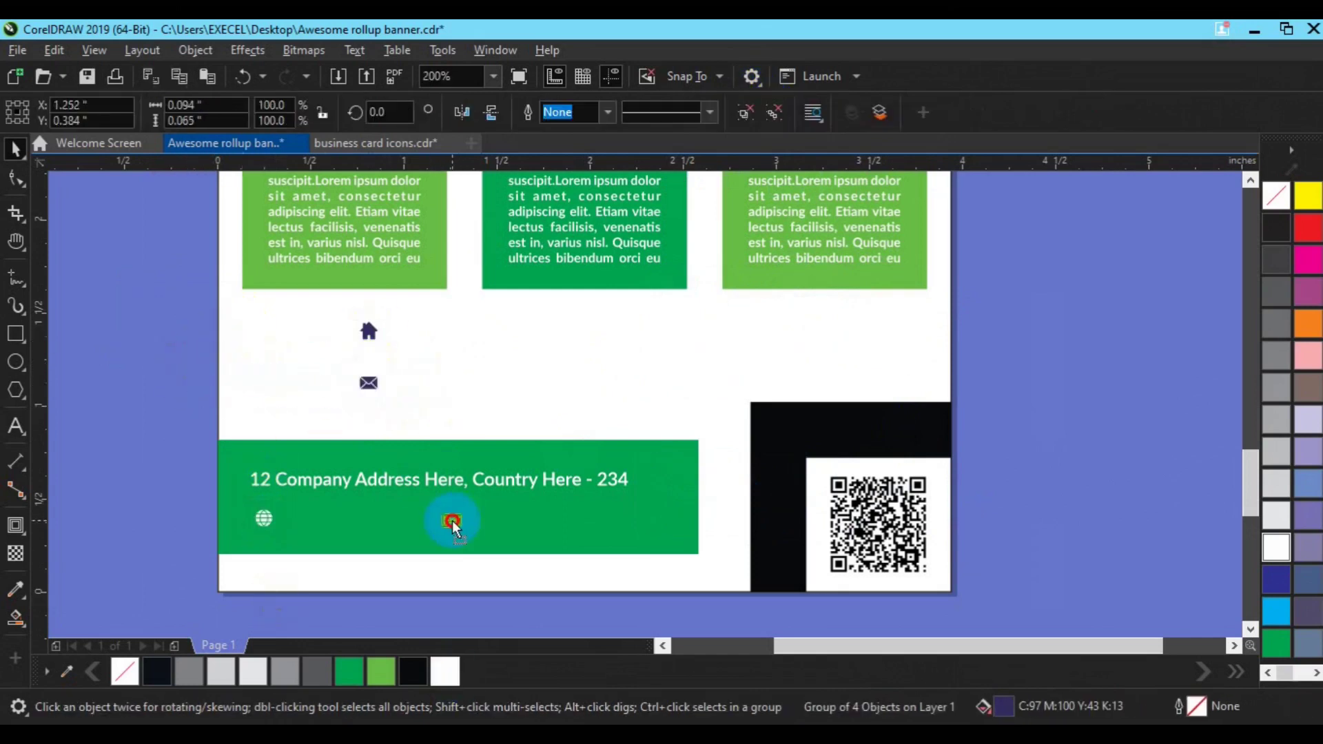
left_click(336, 480)
left_click(17, 427)
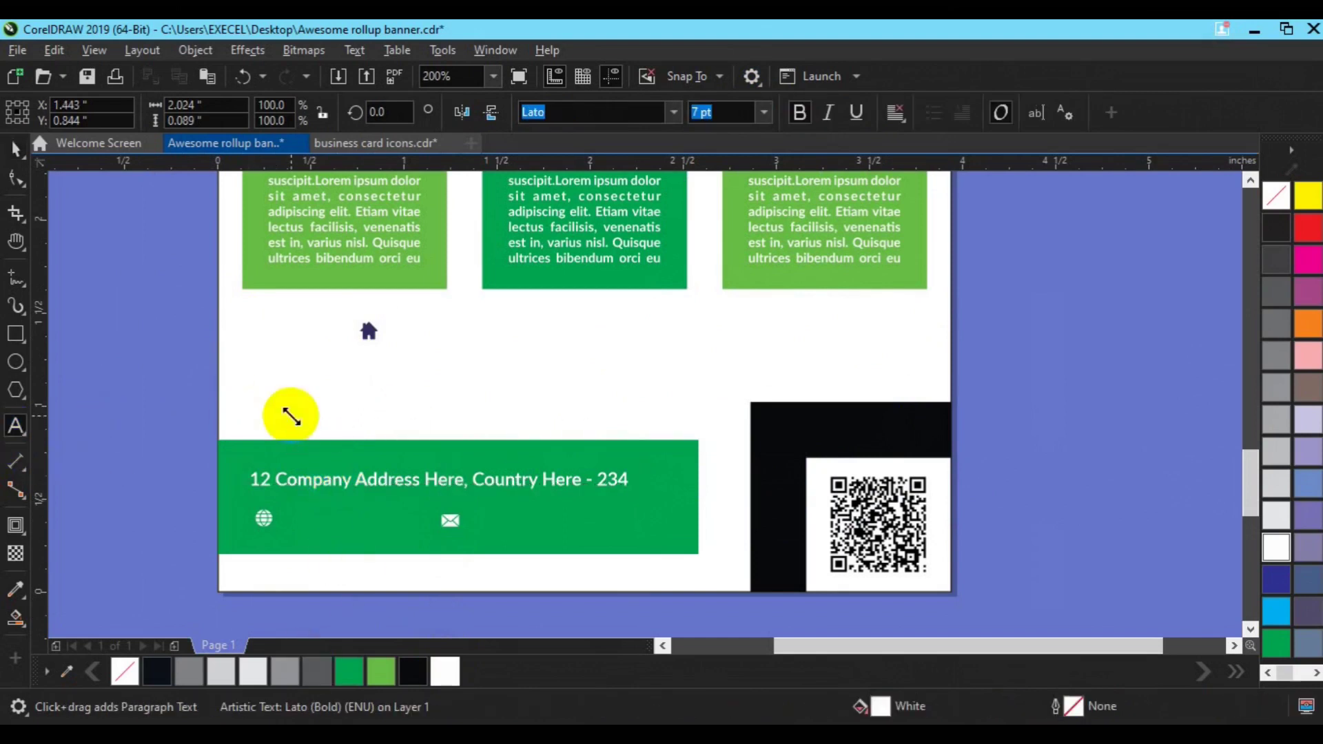
left_click(15, 148)
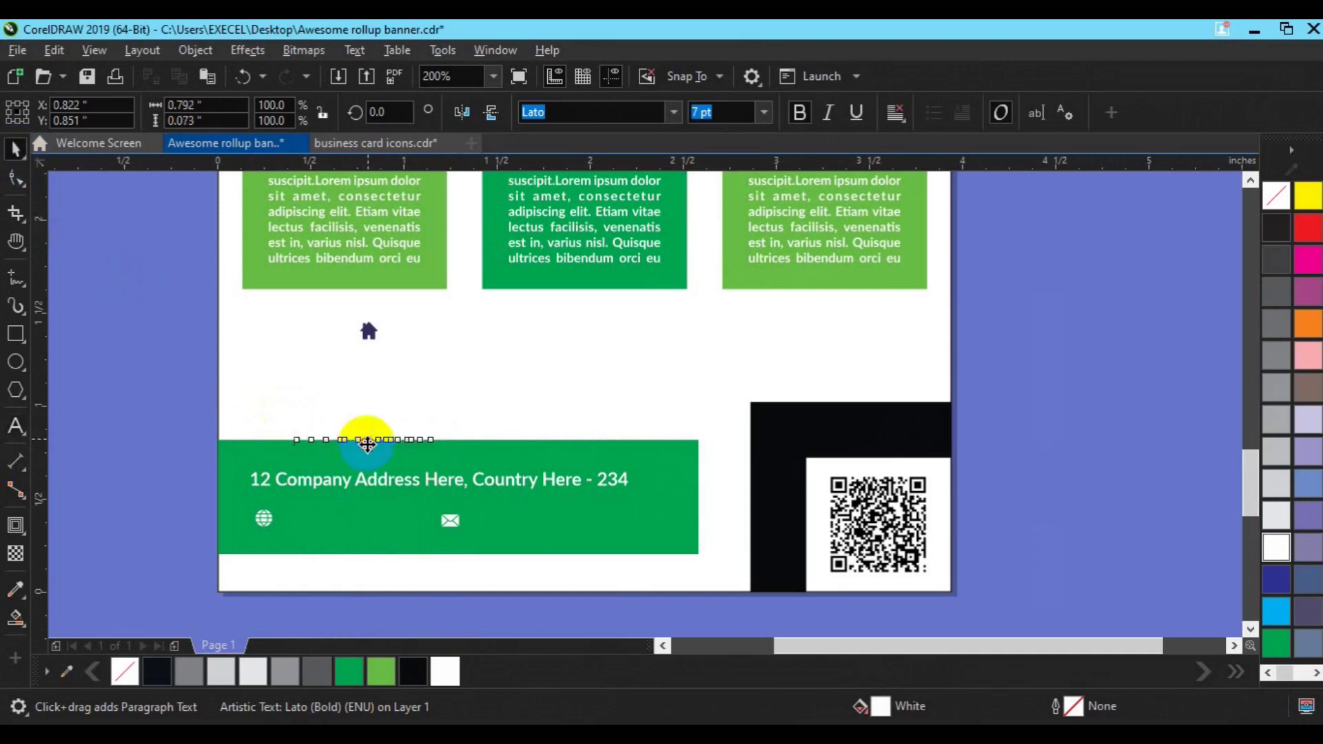
left_click_drag(363, 434, 348, 526)
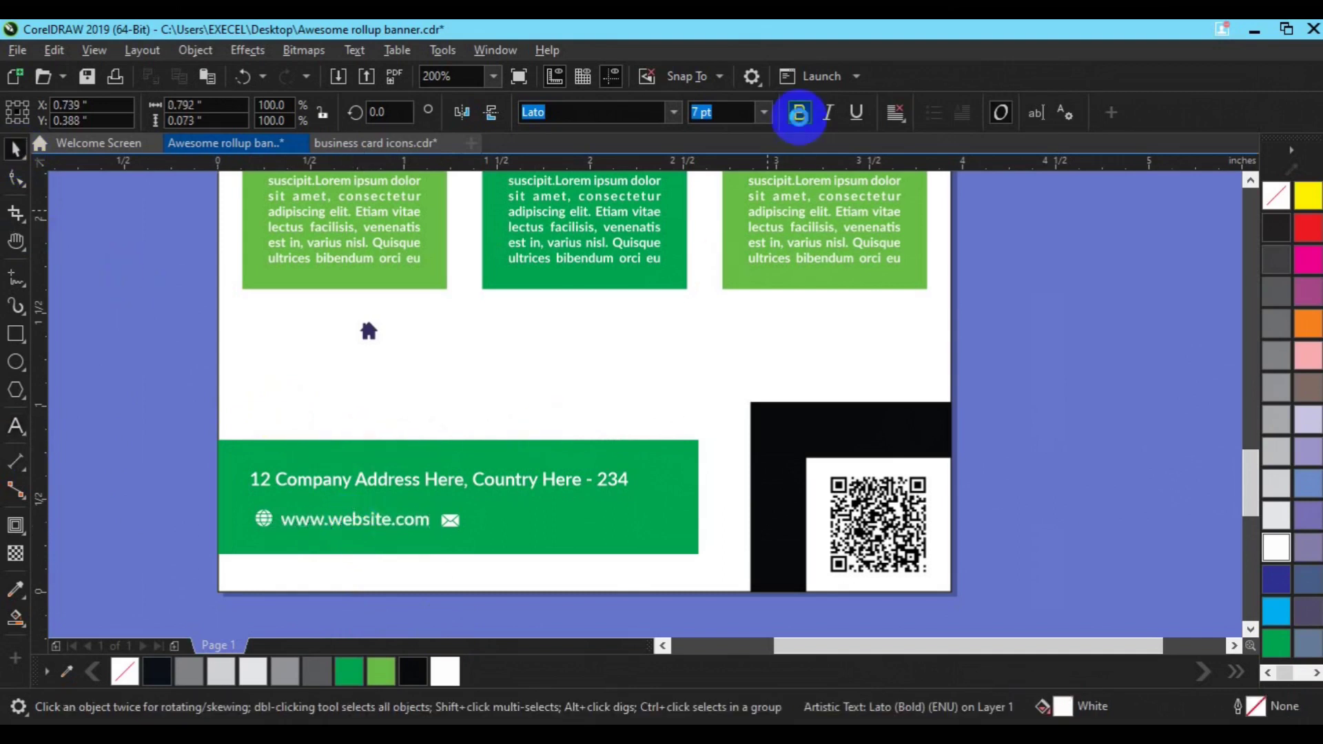
left_click(315, 529)
left_click(315, 523, "shift")
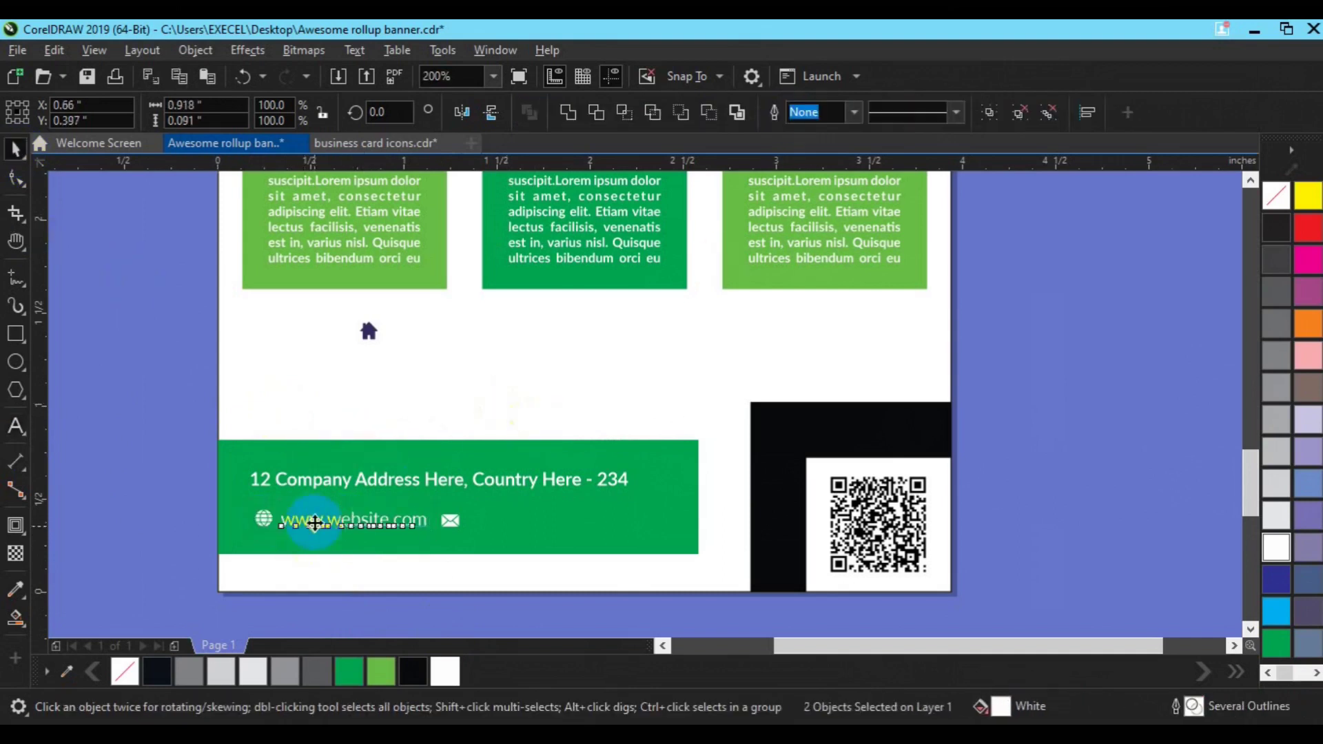
left_click(305, 526)
left_click_drag(305, 525, 522, 520)
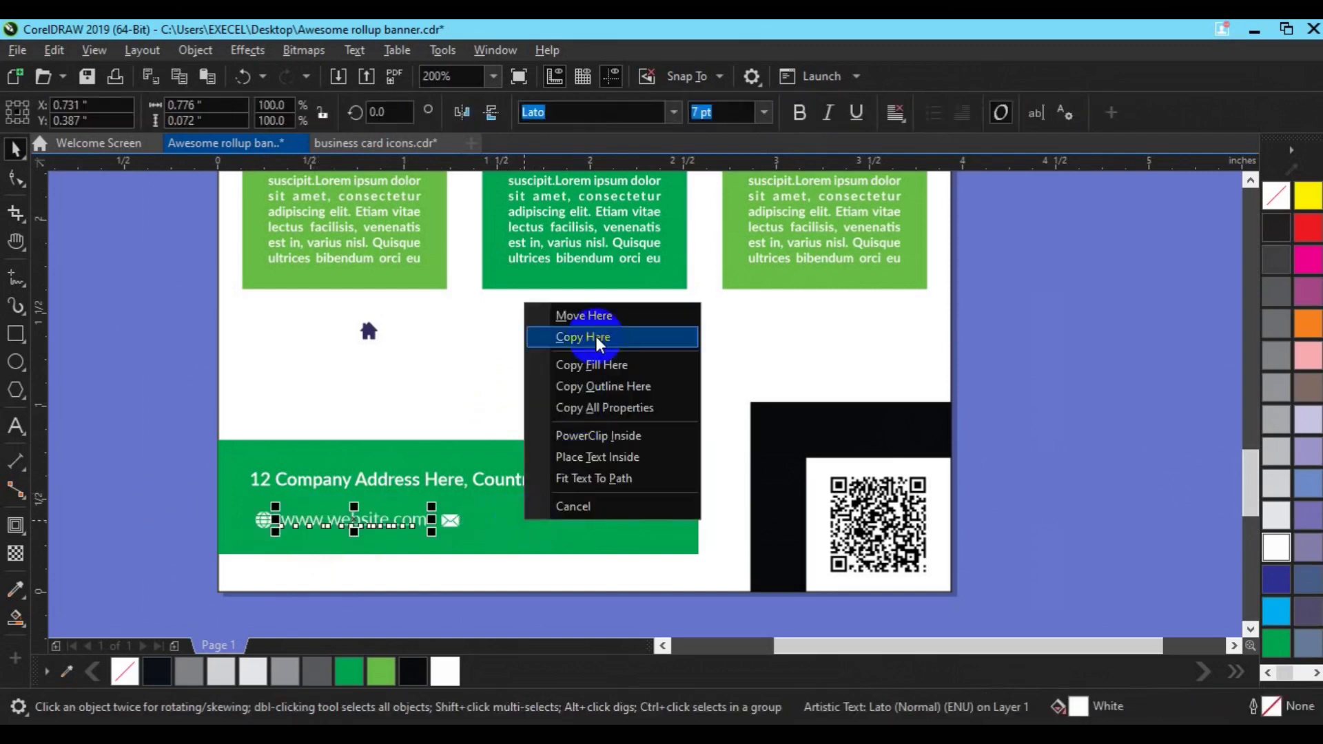
left_click(594, 333)
key("F8")
key("BackSpace")
key("BackSpace")
key("BackSpace")
key("BackSpace")
key("BackSpace")
key("BackSpace")
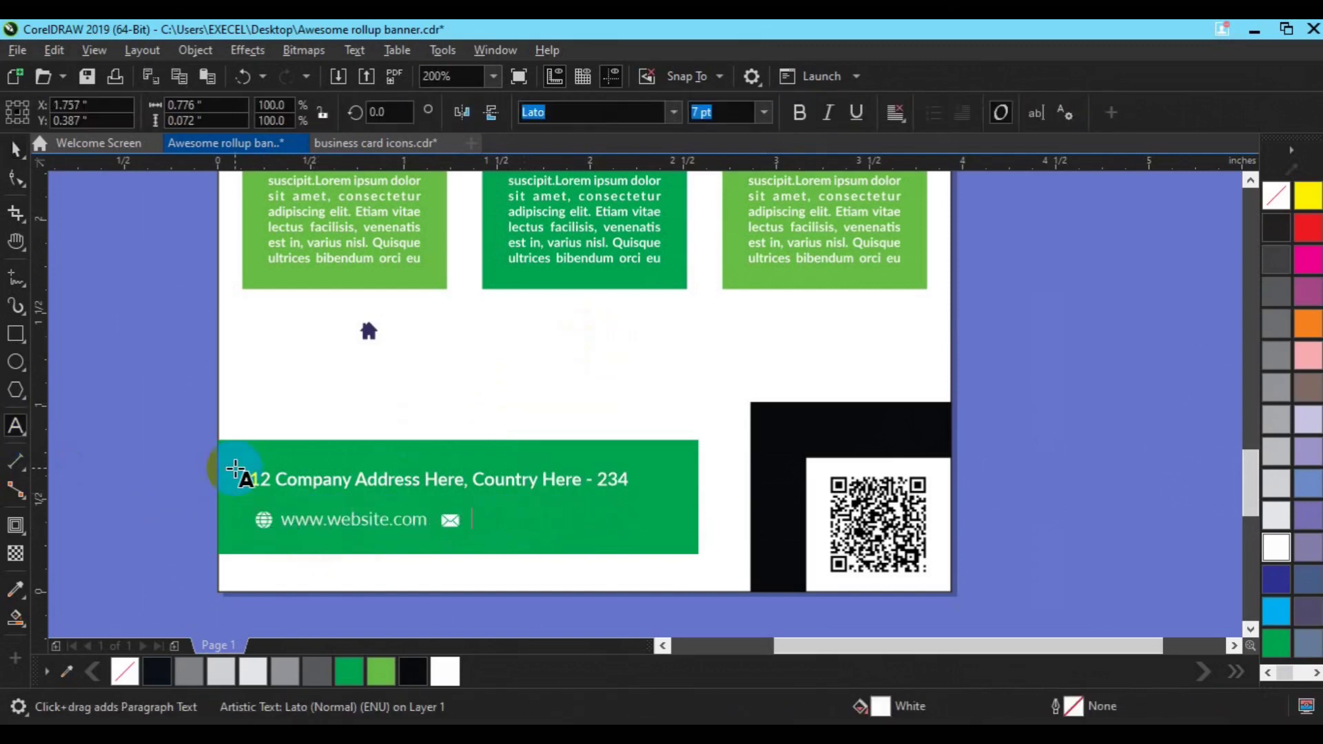
type("info@website.com")
left_click(16, 150)
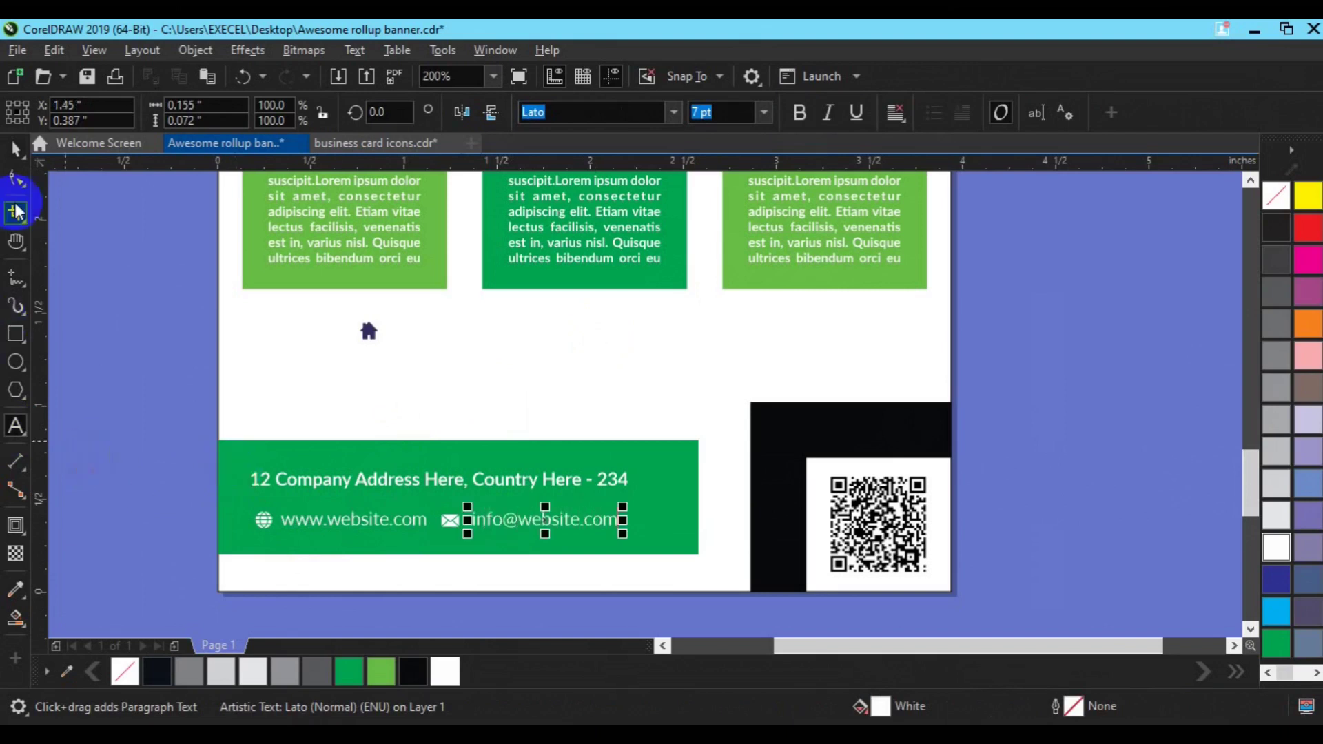
left_click_drag(192, 504, 662, 560)
key("ctrl+g")
Reduce the address text to 6 pt.
left_click(525, 482)
left_click(699, 108)
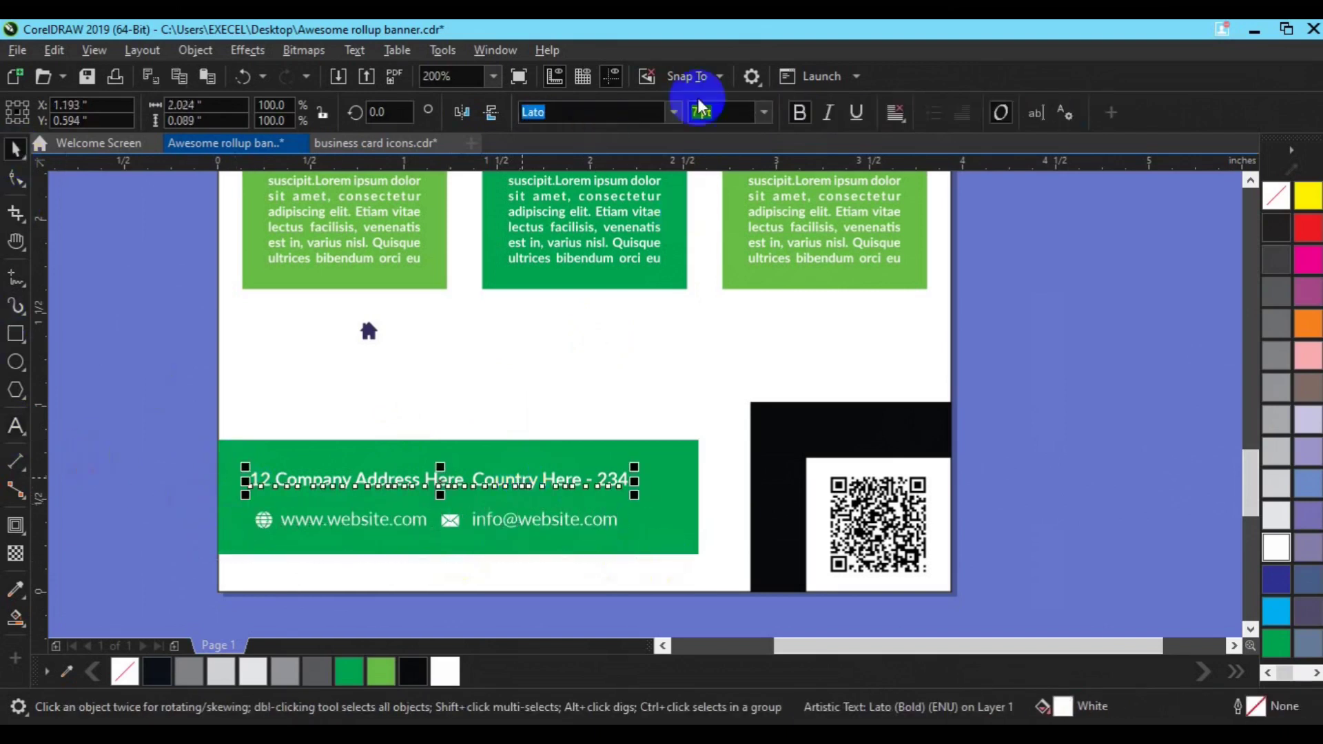
type("9")
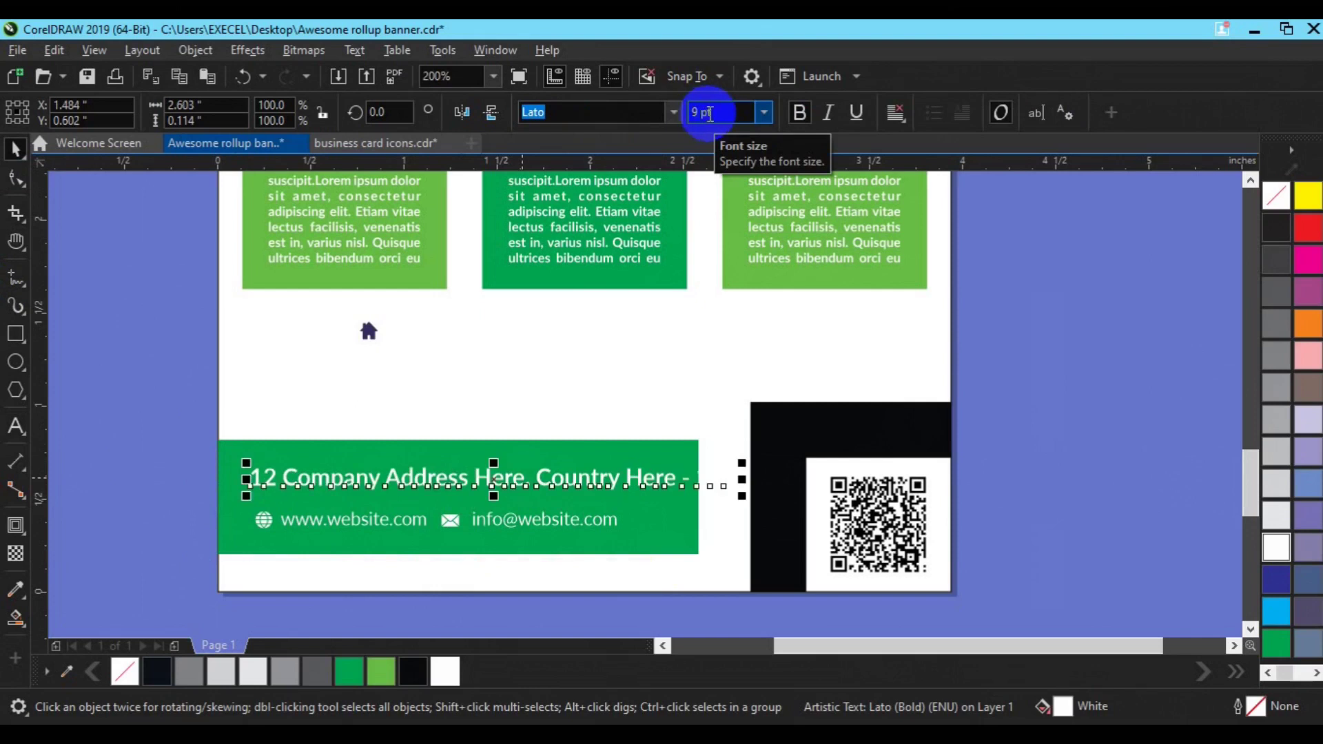
left_click(710, 114)
type("7")
key("Return")
left_click(720, 111)
type("6")
key("Return")
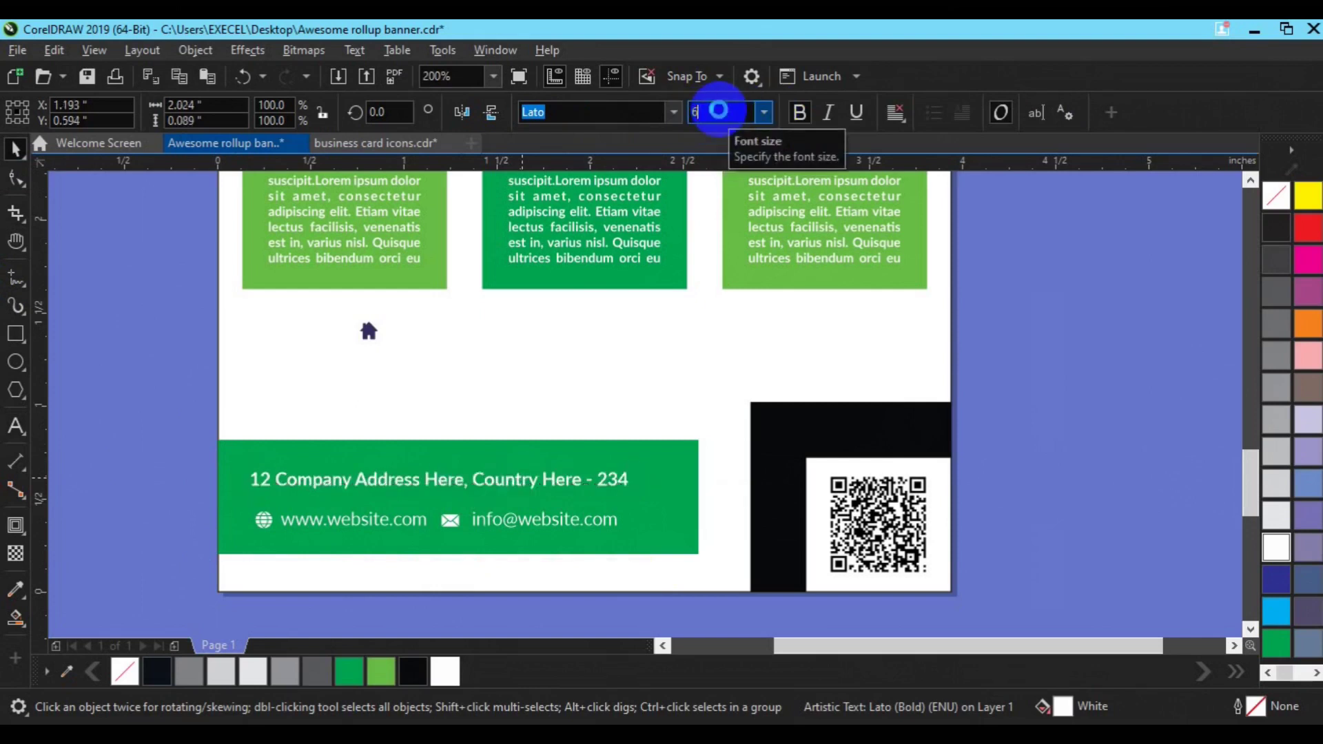
Left-align the contact line under the address, group them, and centre the text in the green bar.
left_click_drag(354, 521, 343, 508)
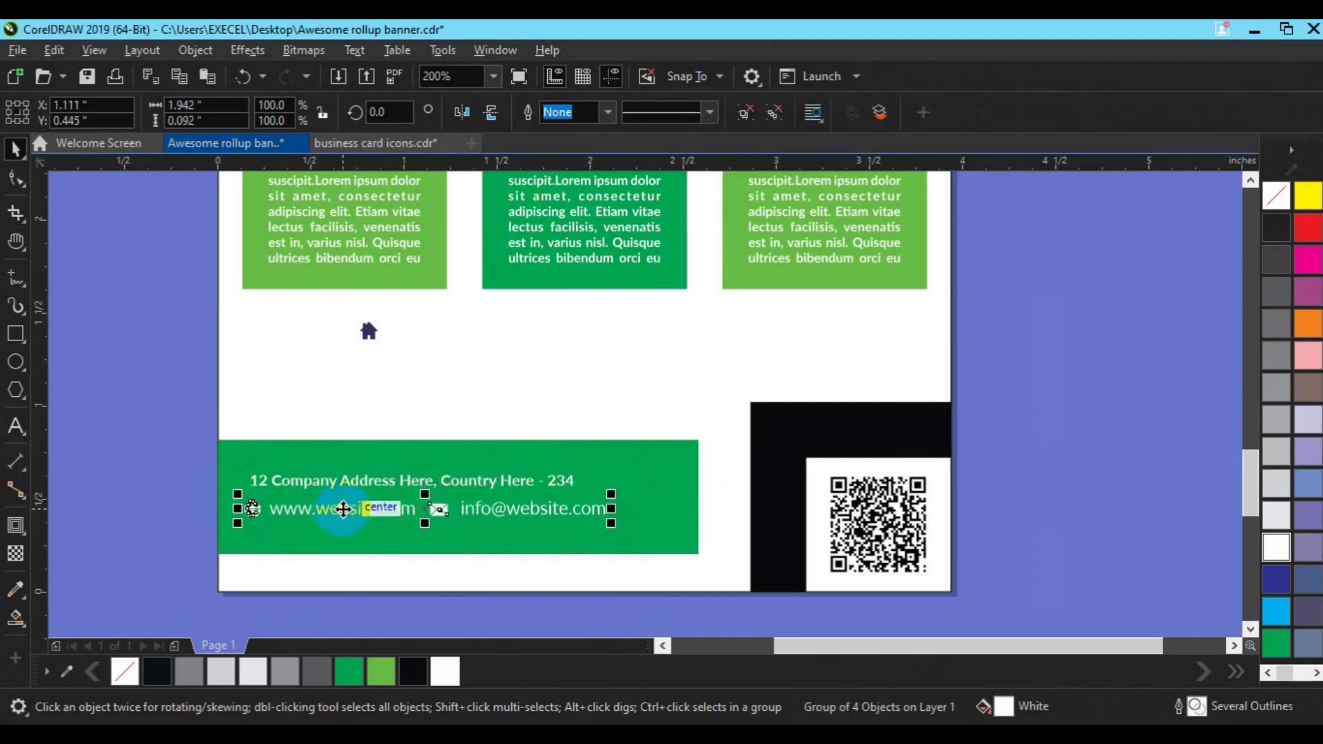
left_click(341, 481, "shift")
key("l")
key("ctrl+g")
left_click(512, 464, "shift")
key("c")
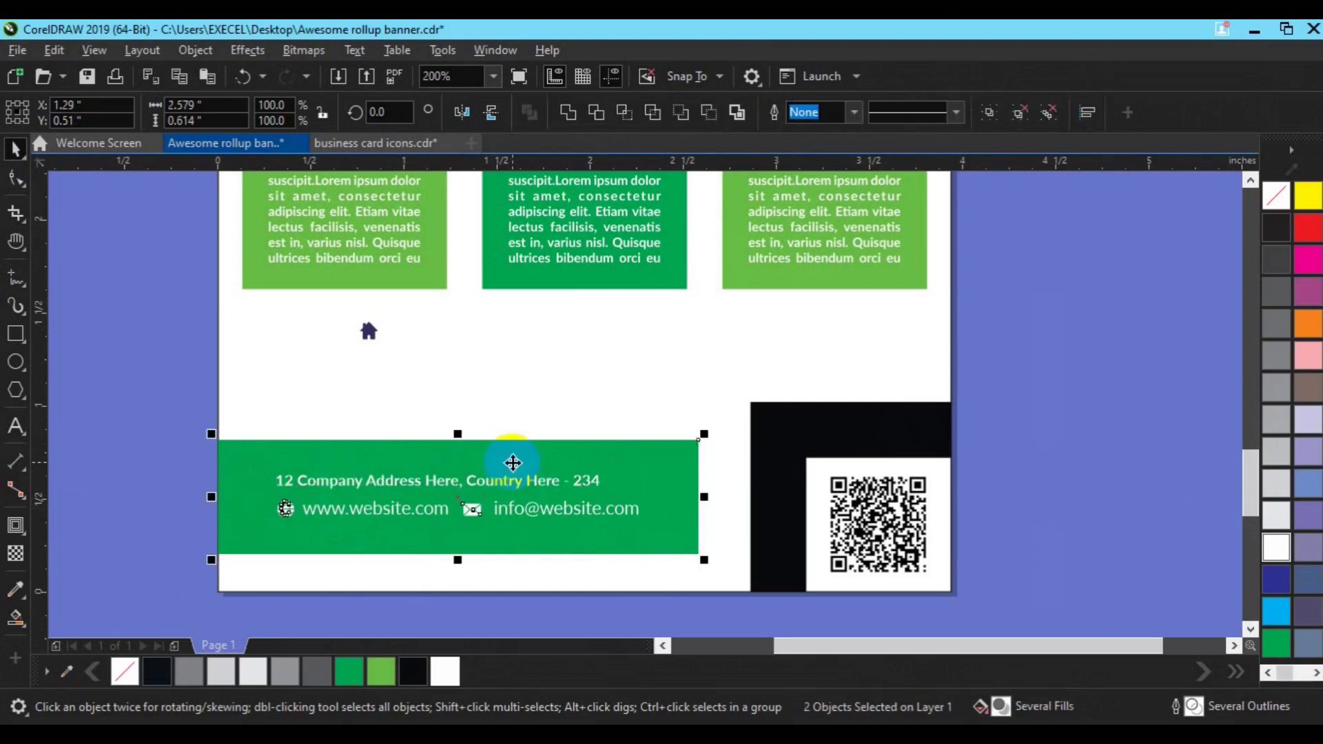
left_click(167, 482)
left_click_drag(407, 512, 377, 509)
left_click(461, 537, "shift")
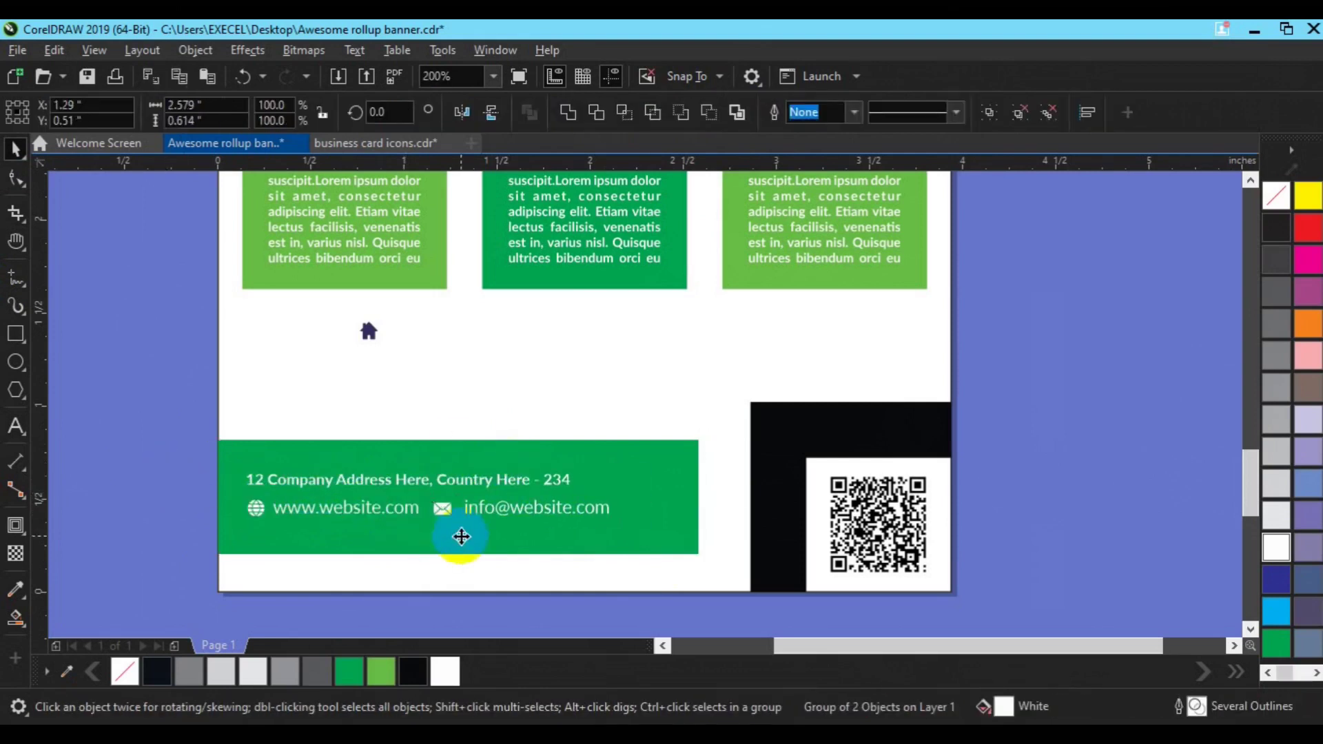
left_click_drag(112, 435, 720, 558)
key("Up")
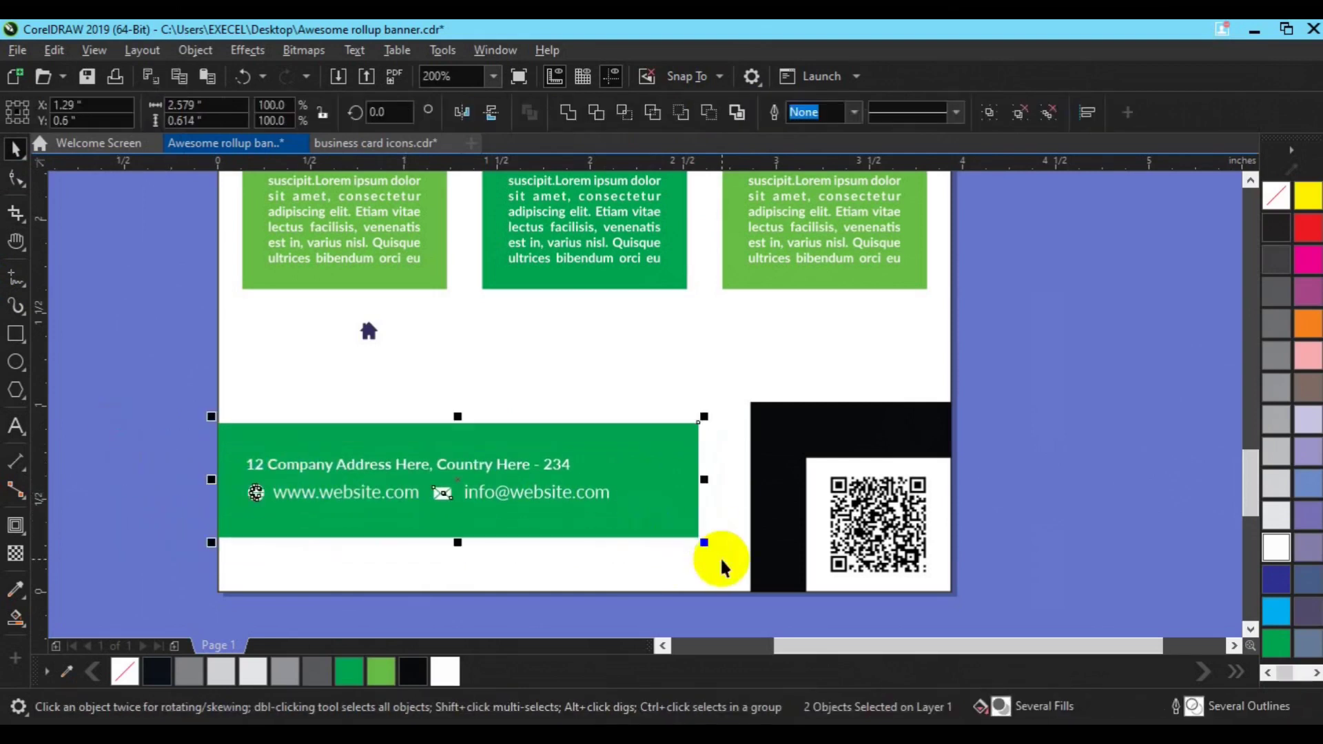
Delete the stray house icon and nudge the contact bar slightly upward.
left_click(363, 331)
key("Delete")
left_click_drag(138, 383, 747, 552)
key("Up")
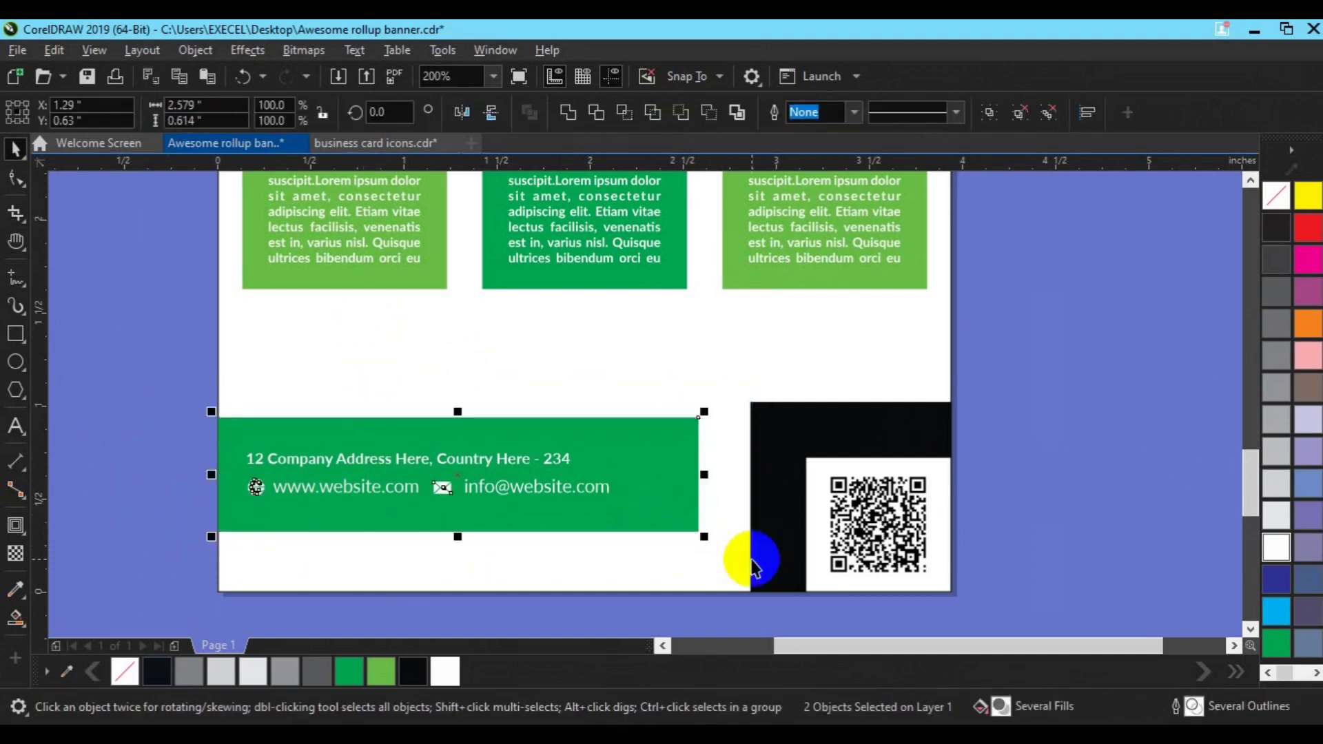
left_click(108, 523)
Start a new text line below the green bar, beginning with 'C'.
left_click(16, 426)
left_click(243, 564)
type("CALL US: 00.234.45698")
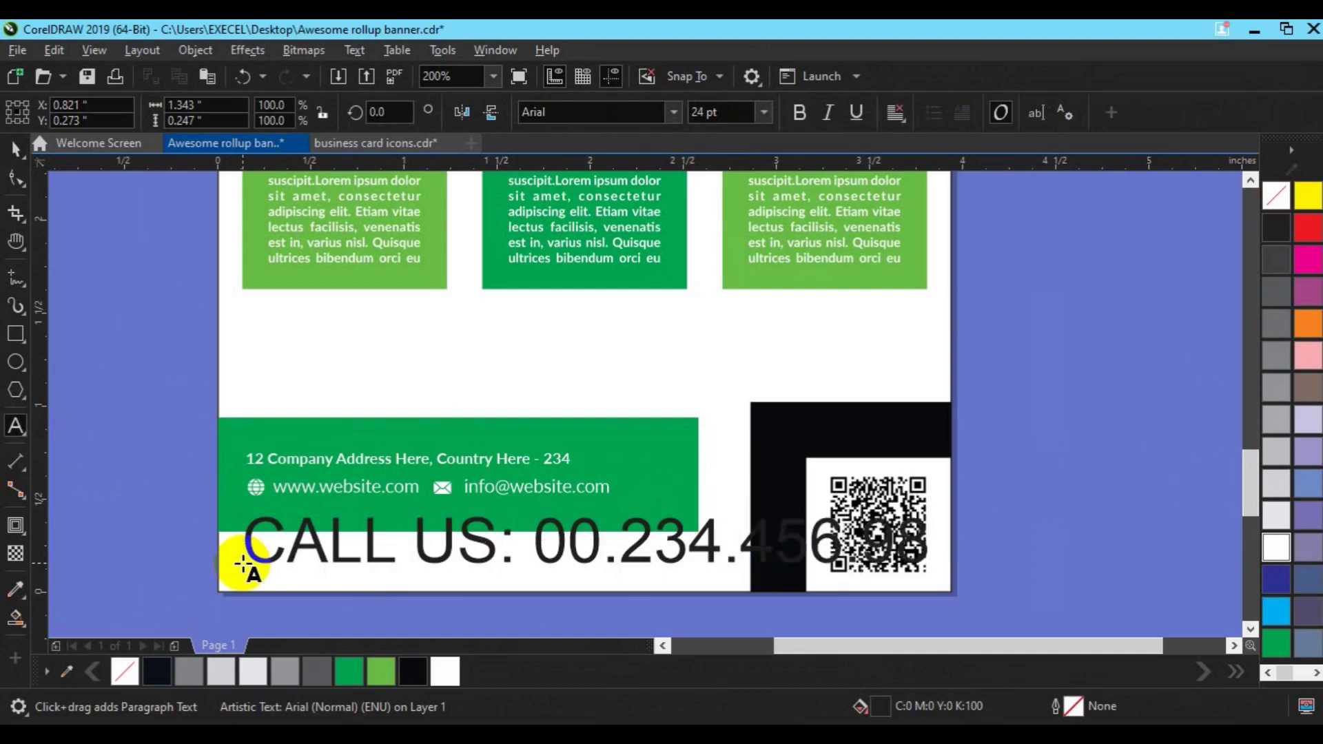
Set the 'CALL US: 00.234.456.98' line to 12 pt and left-align it with the address group.
key("ctrl+space")
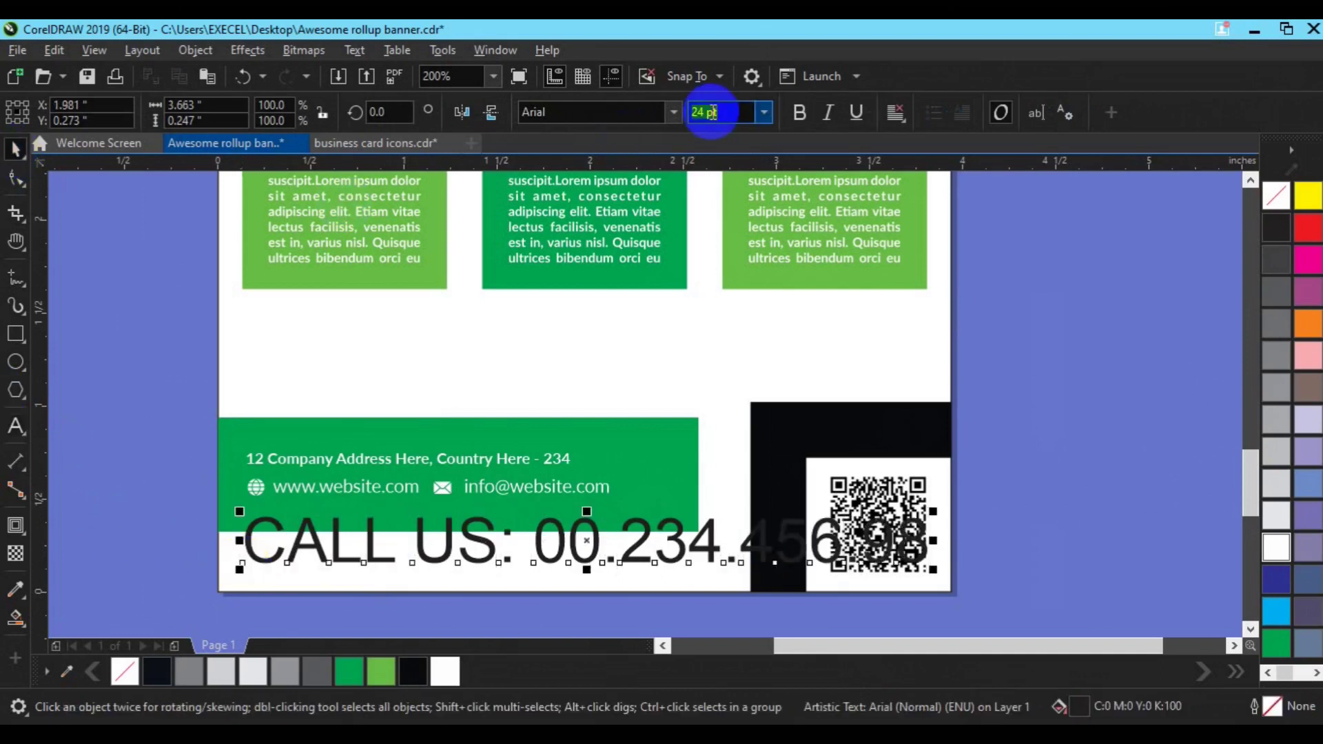
key("Return")
left_click_drag(420, 555, 435, 567)
left_click(390, 488, "shift")
key("l")
Deselect everything and zoom out to view the whole page.
left_click(191, 560)
left_click(334, 565)
left_click(989, 489)
key("z")
left_click(79, 112)
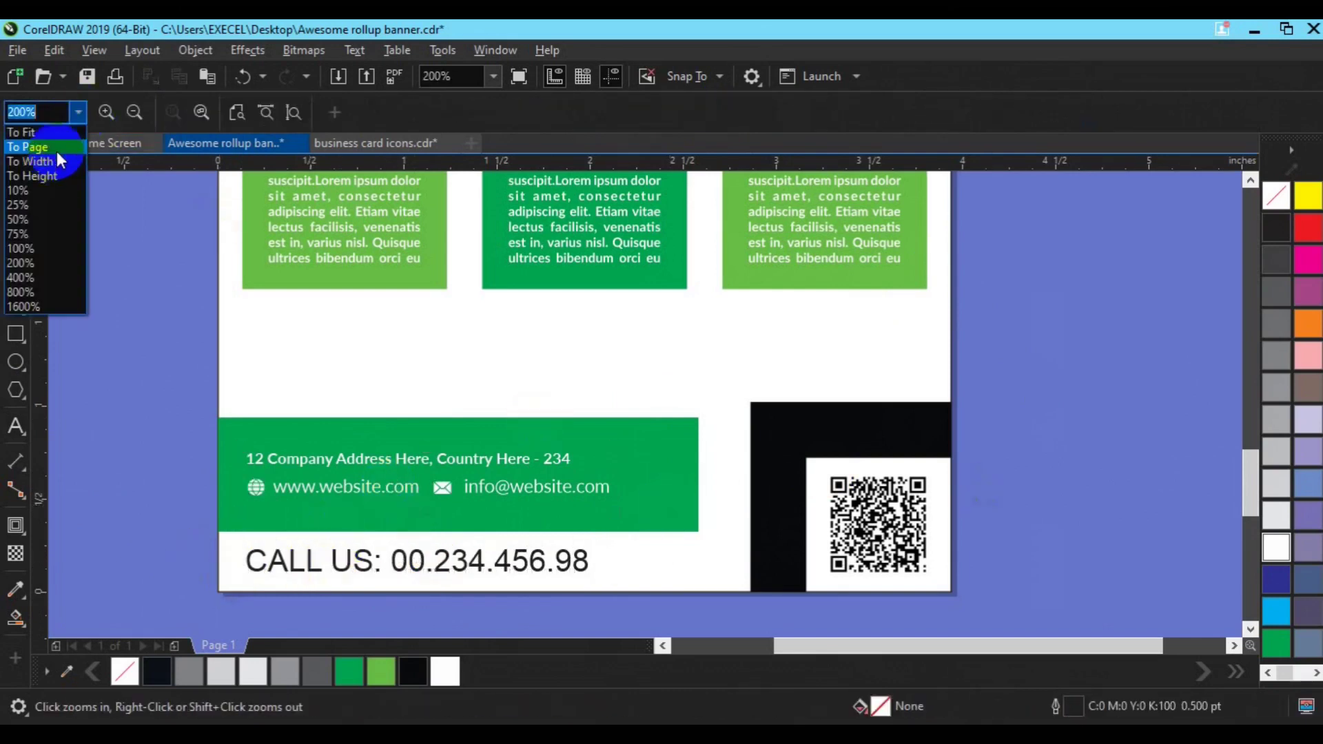